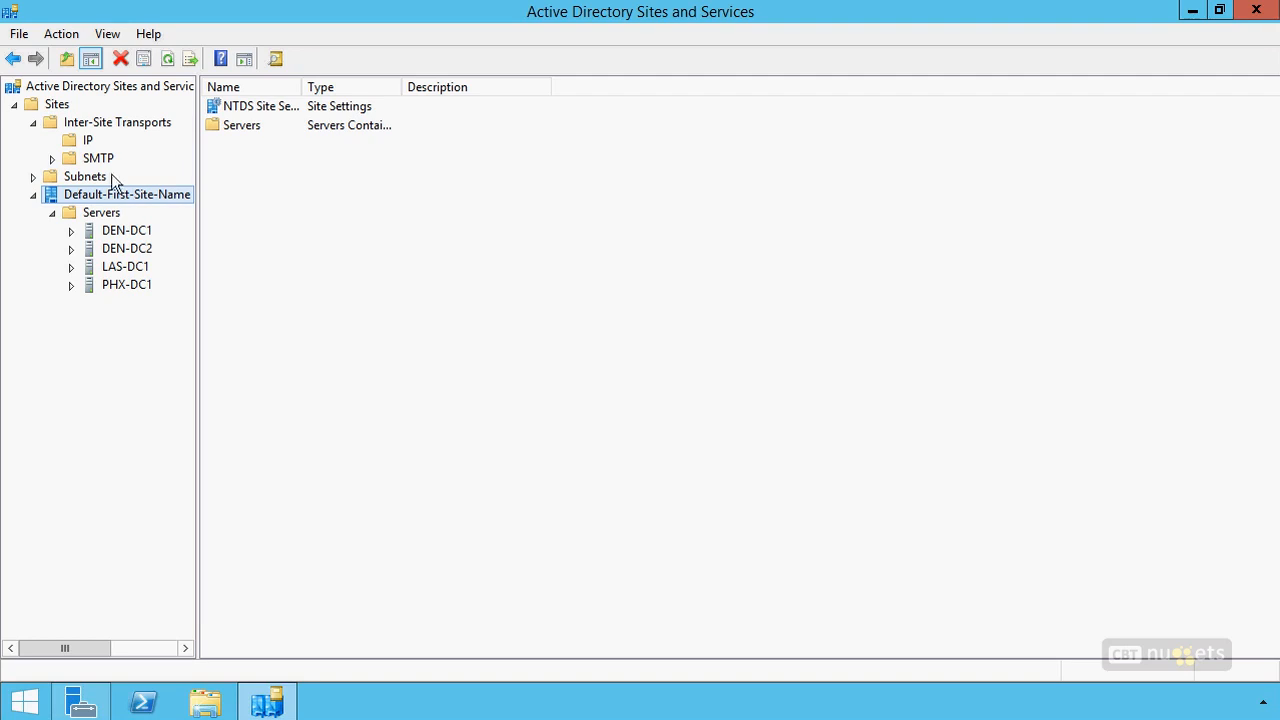
# Step: Create a new site named DEN that uses the DEFAULTIPSITELINK site link
pyautogui.rightClick(57, 105)
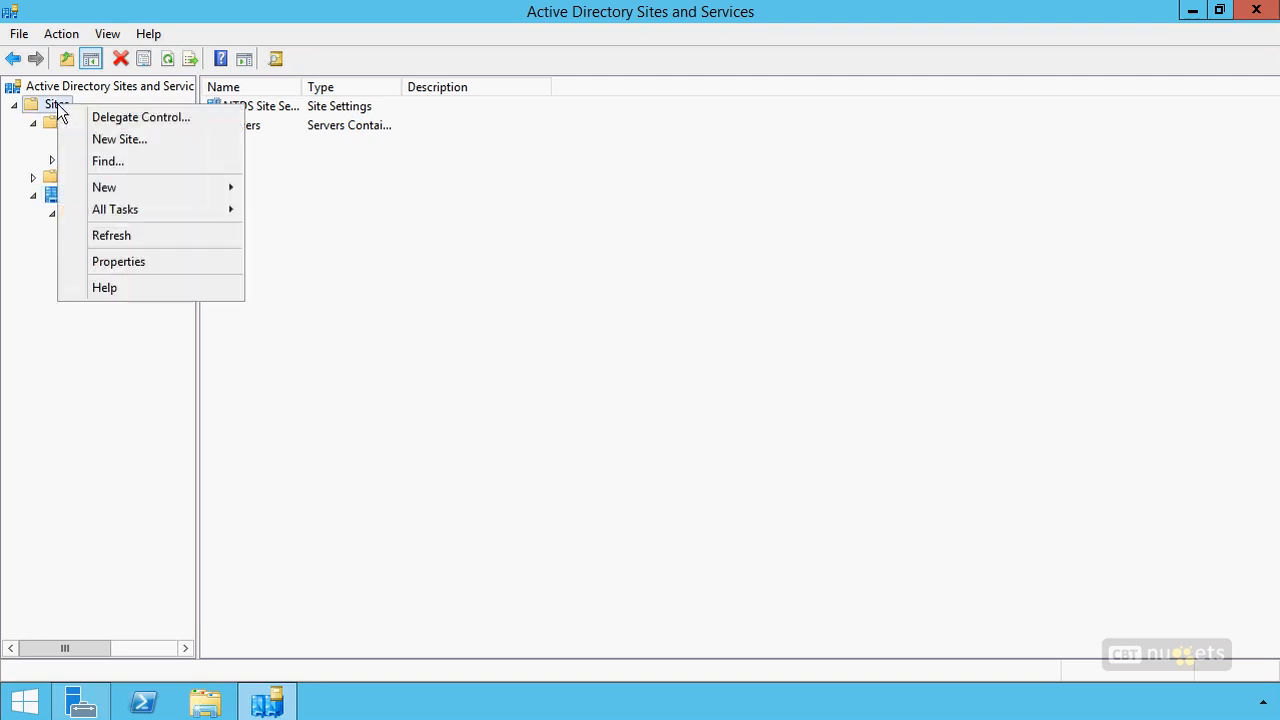
pyautogui.click(149, 140)
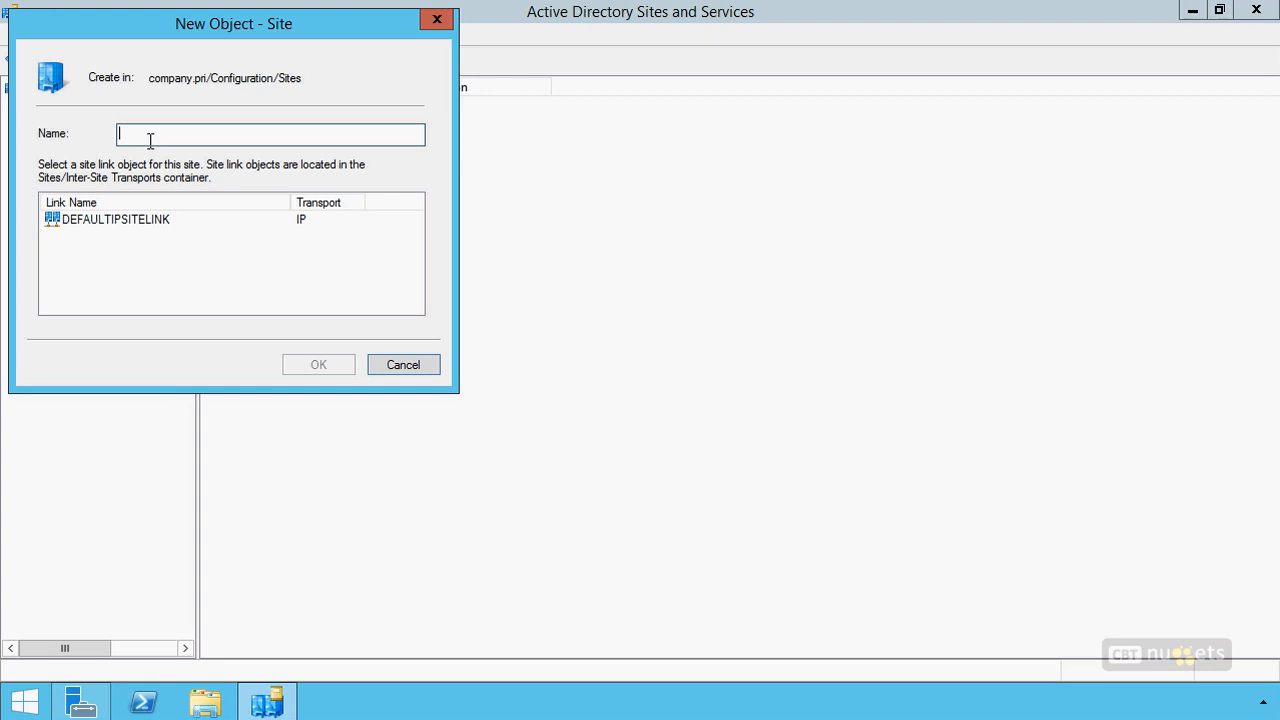
pyautogui.write('DEN')
pyautogui.click(125, 220)
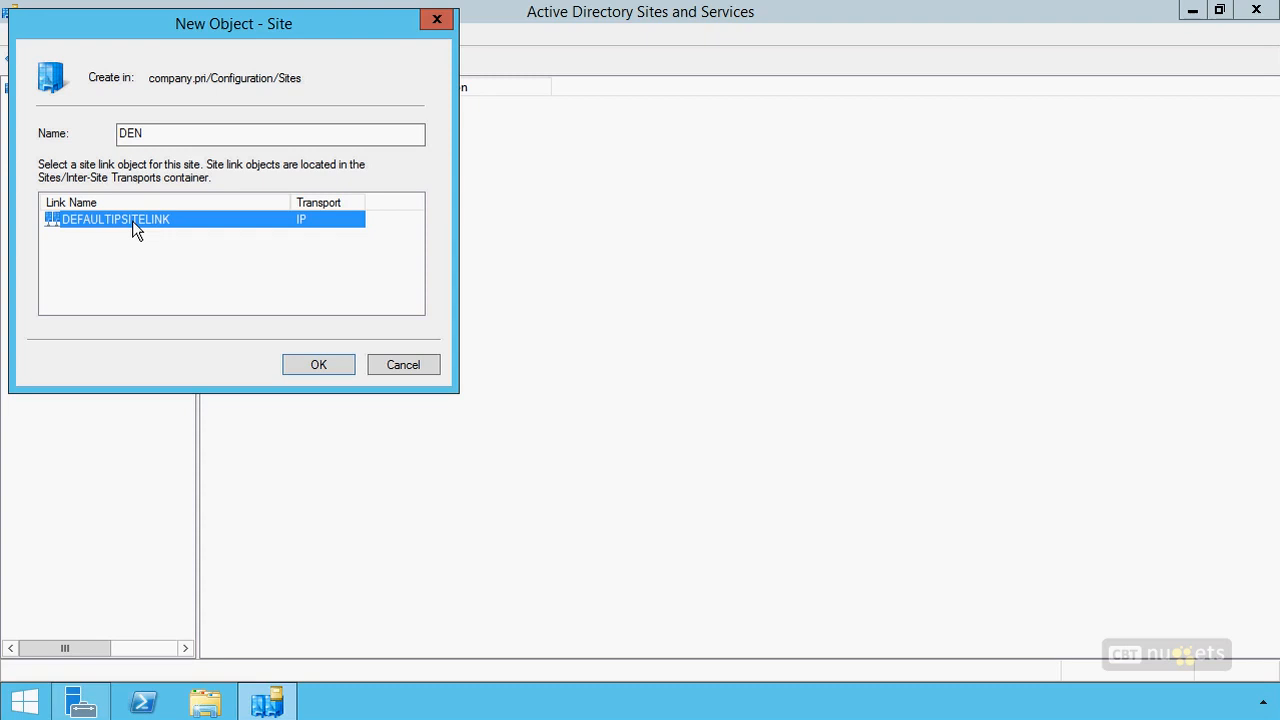
pyautogui.click(330, 368)
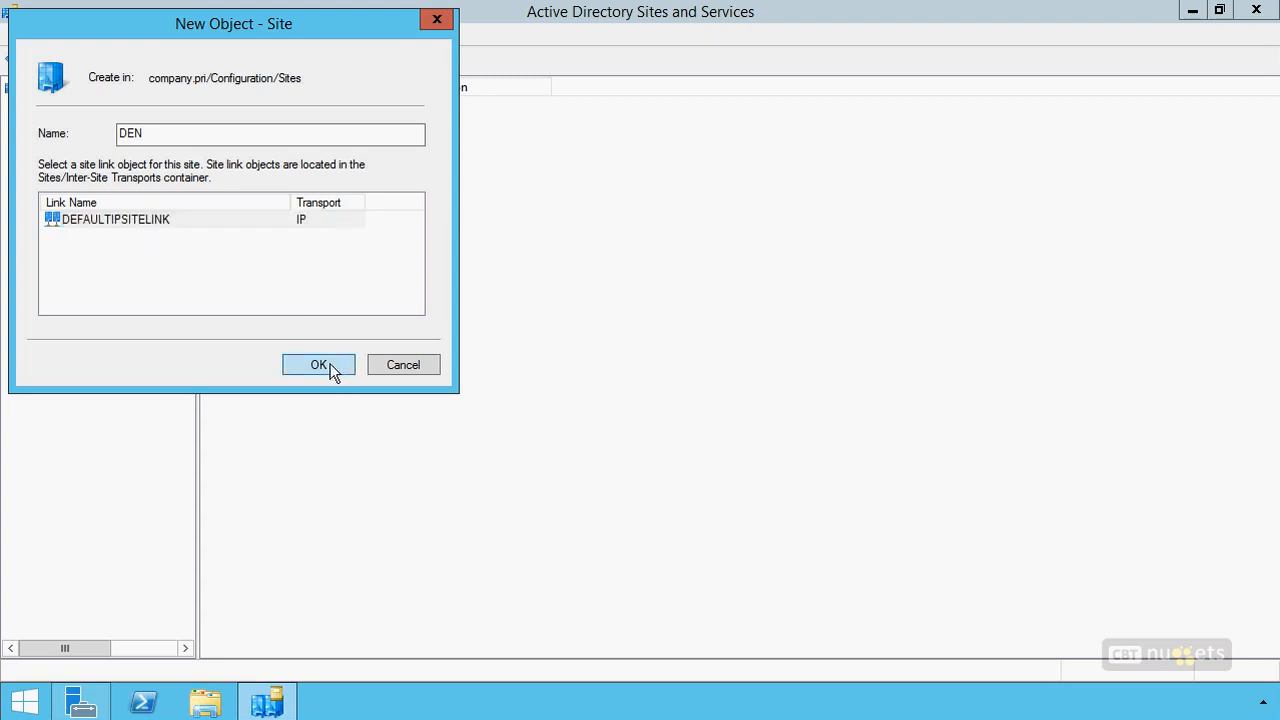
pyautogui.click(740, 502)
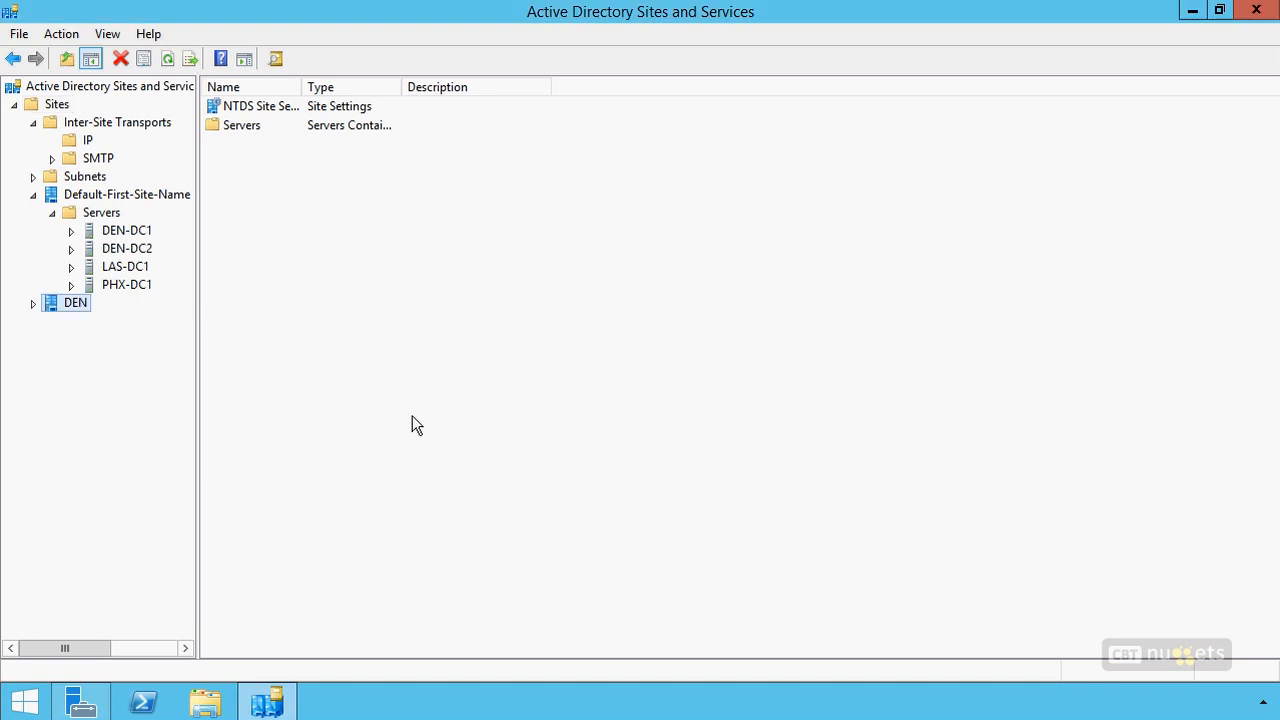
# Step: Add a second site named PHX, also using DEFAULTIPSITELINK
pyautogui.rightClick(60, 106)
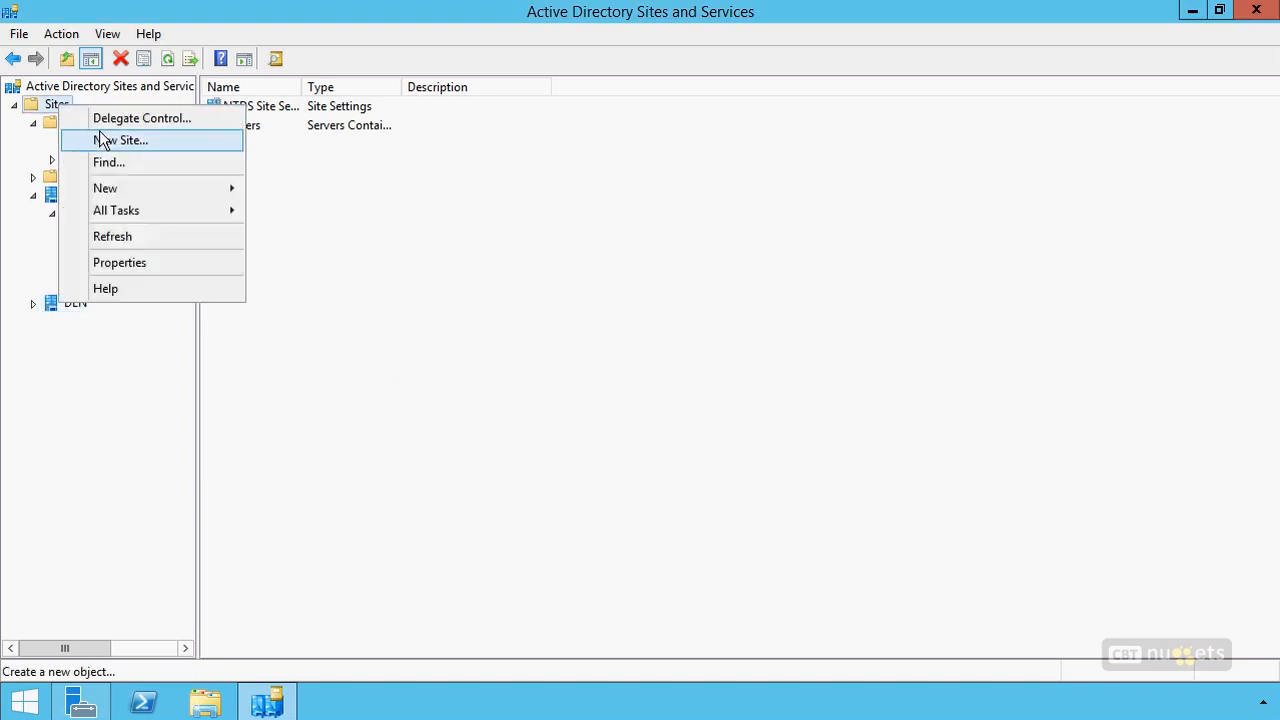
pyautogui.click(103, 139)
pyautogui.write('PHX')
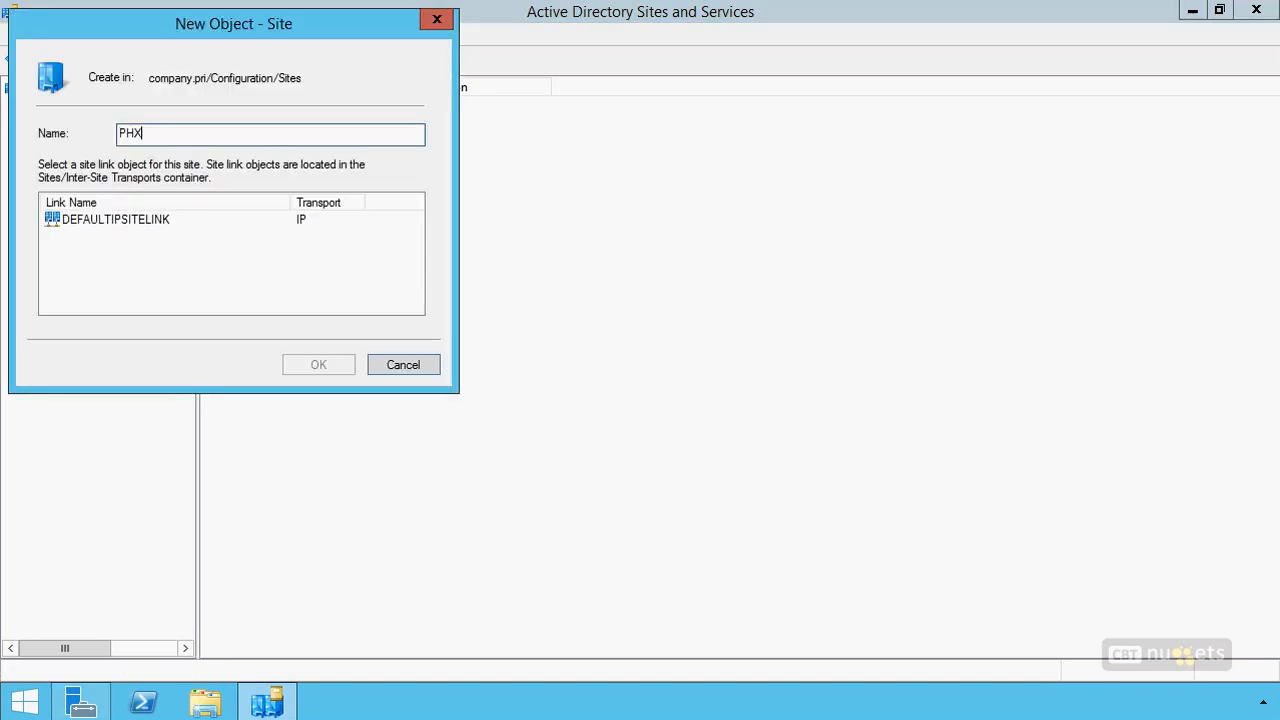
pyautogui.click(128, 218)
pyautogui.click(312, 365)
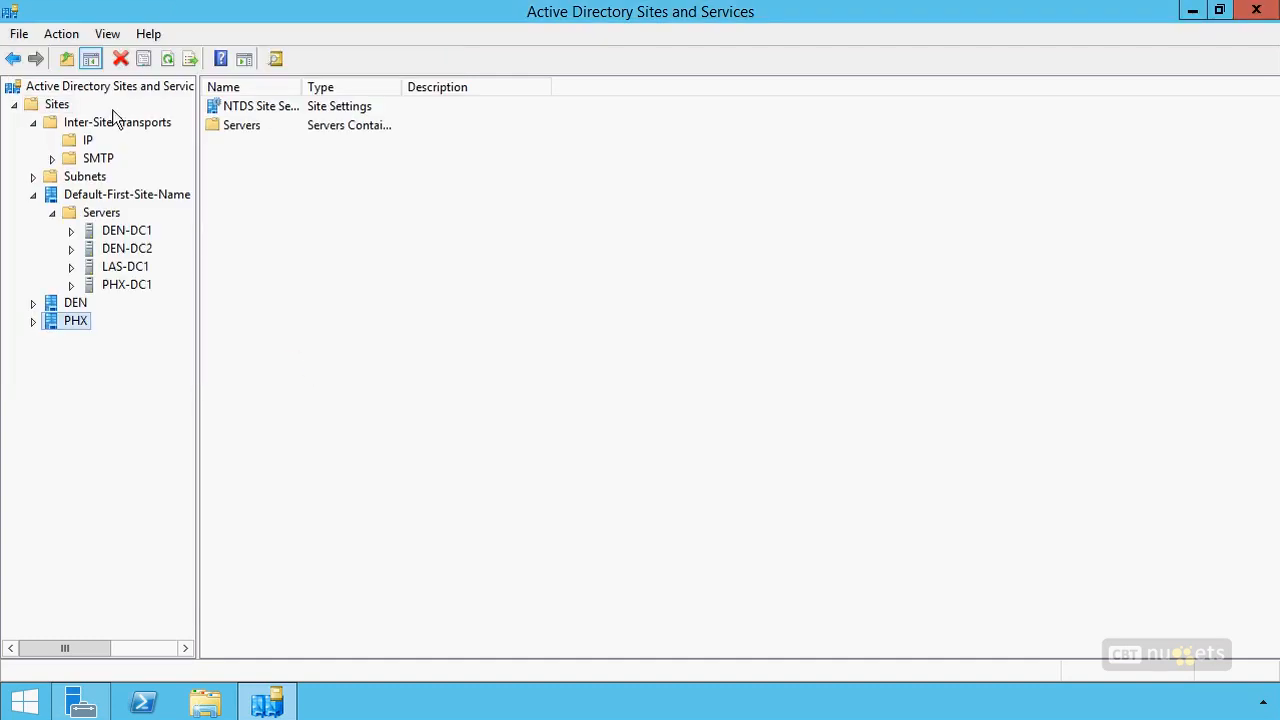
# Step: Add a third site named LAS with DEFAULTIPSITELINK as its site link
pyautogui.rightClick(62, 105)
pyautogui.click(86, 137)
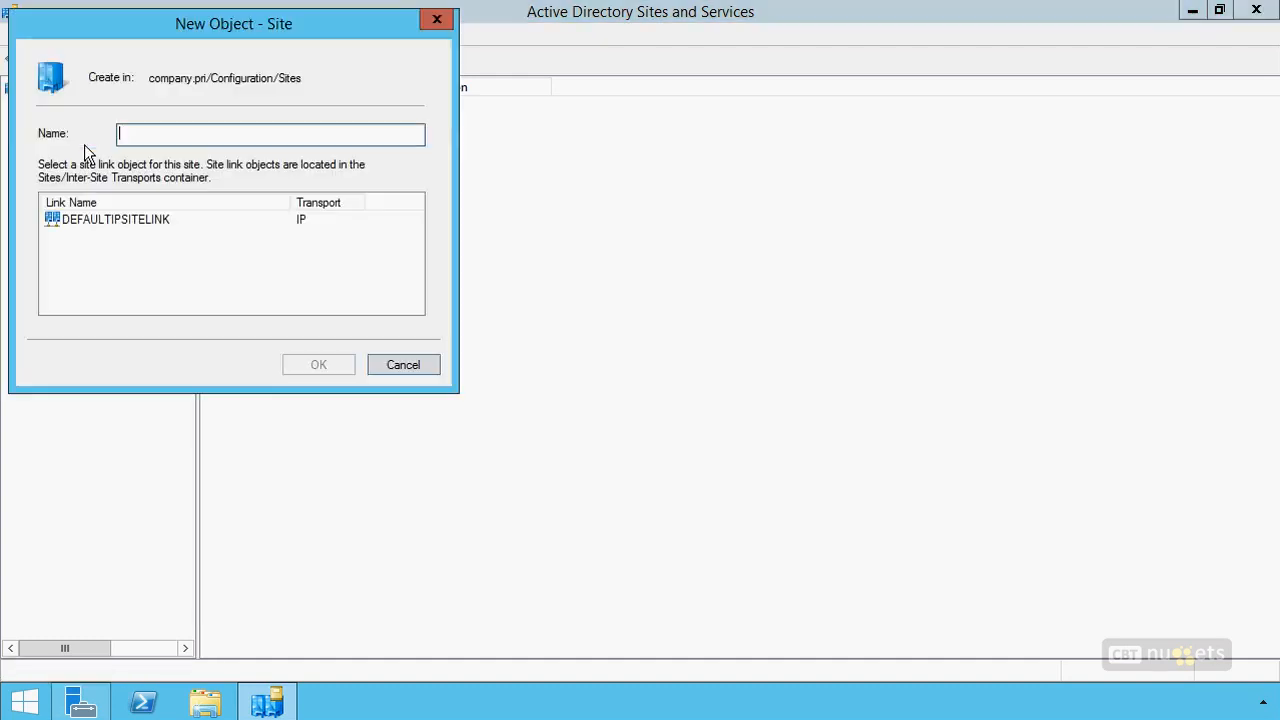
pyautogui.write('LAS')
pyautogui.click(162, 222)
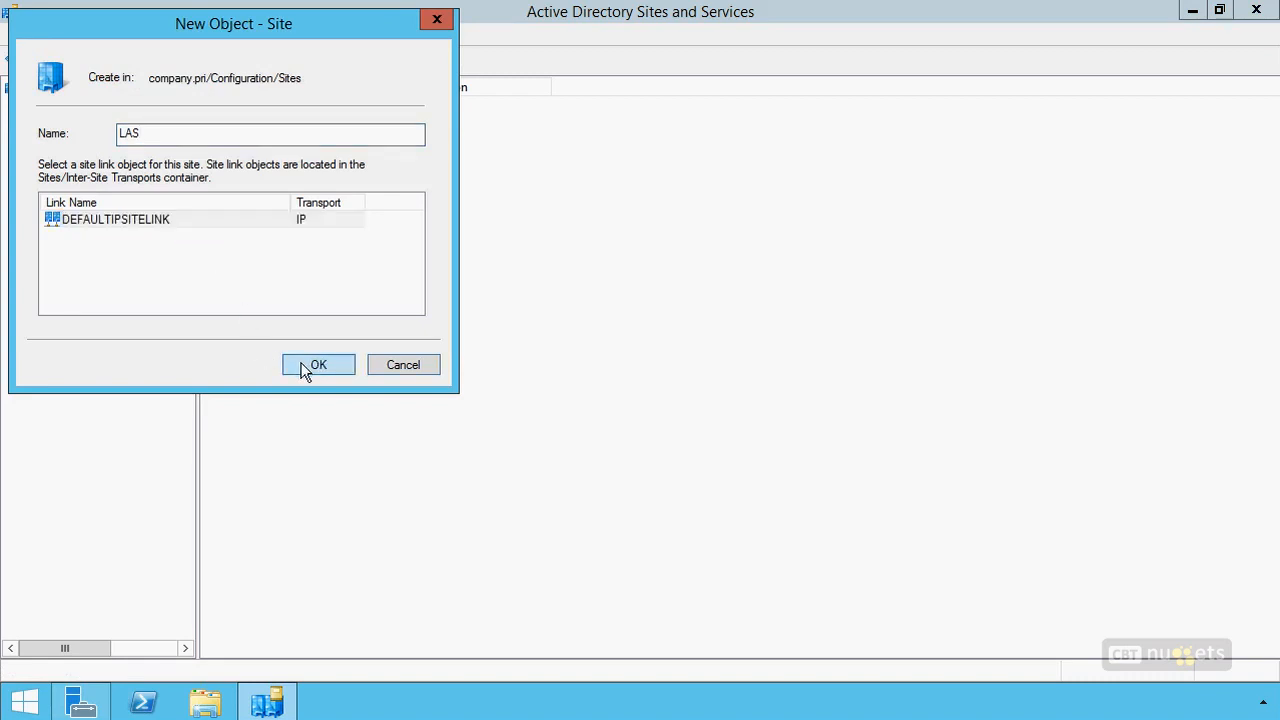
pyautogui.click(306, 369)
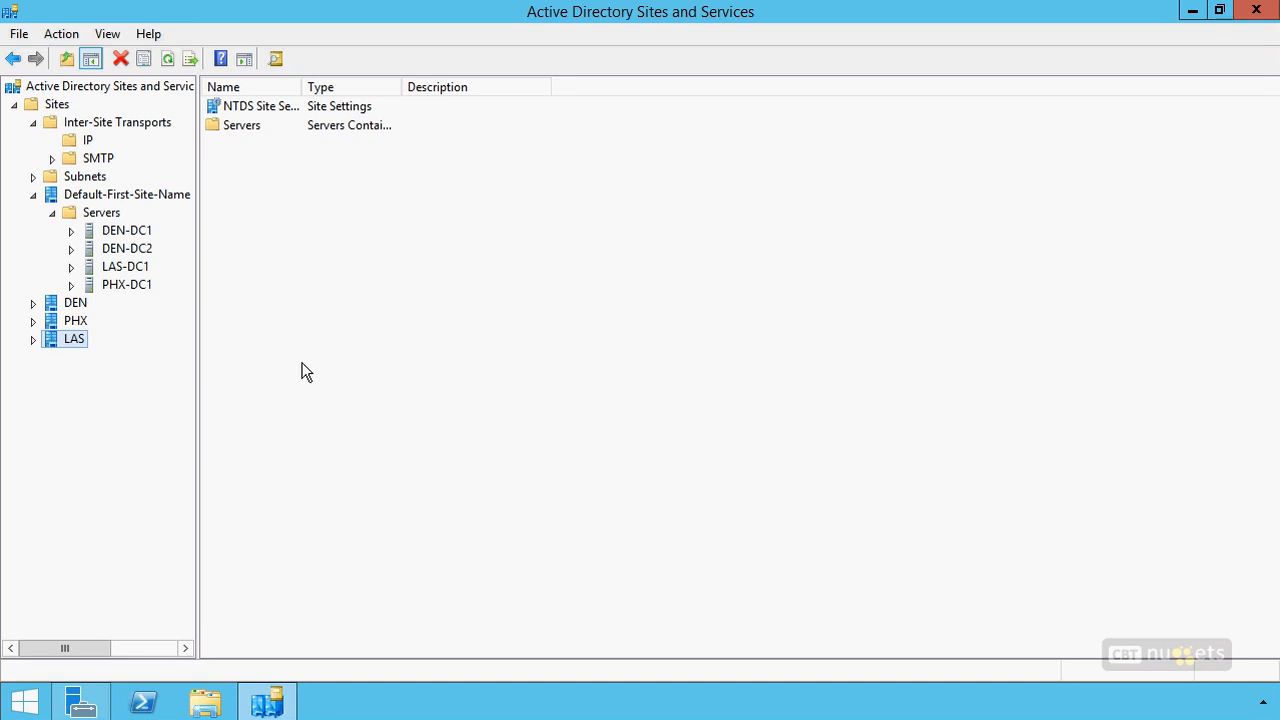
# Step: Create a subnet with the prefix 192.168.1.0/24 and assign it to the DEN site
pyautogui.click(88, 178)
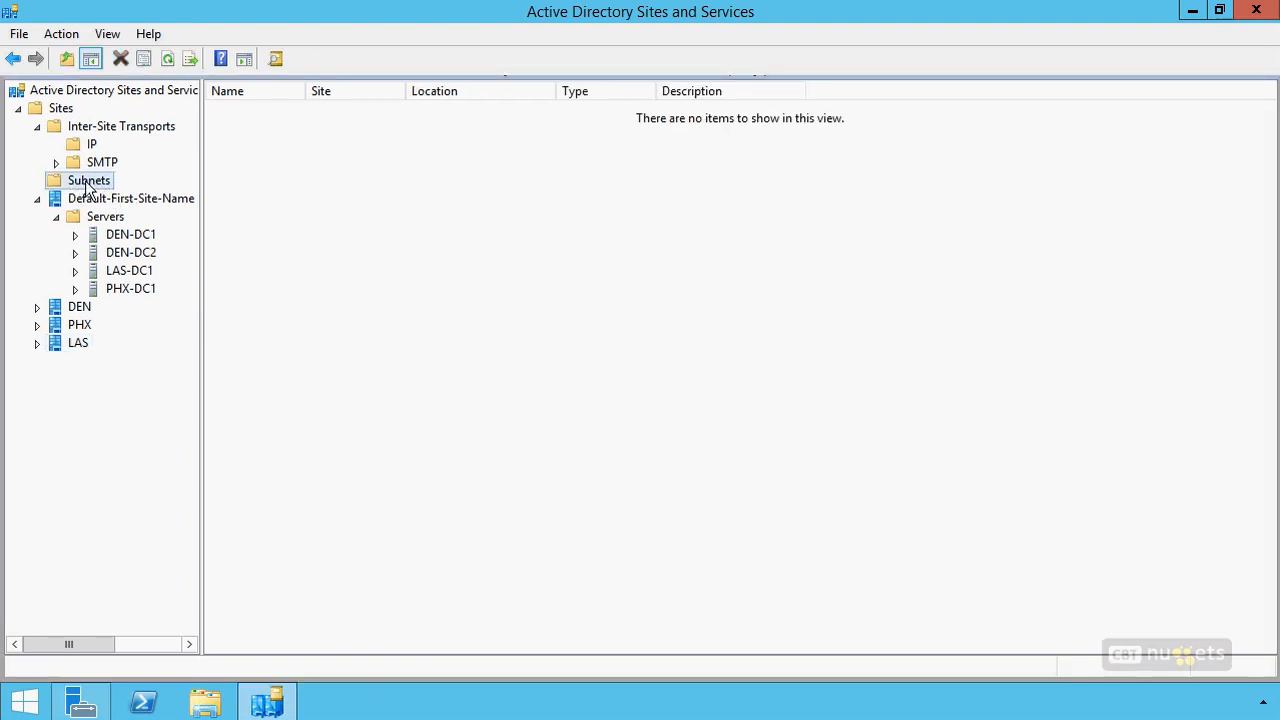
pyautogui.rightClick(88, 185)
pyautogui.moveTo(150, 268)
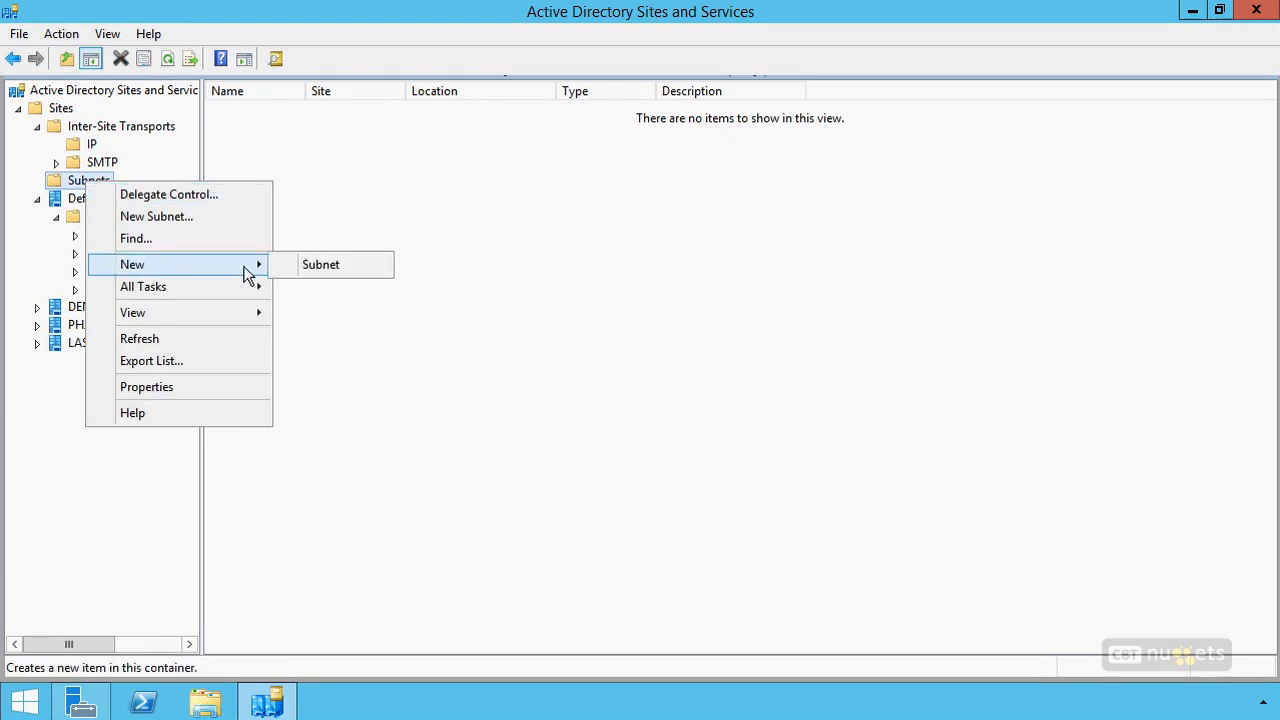
pyautogui.click(326, 265)
pyautogui.write('192')
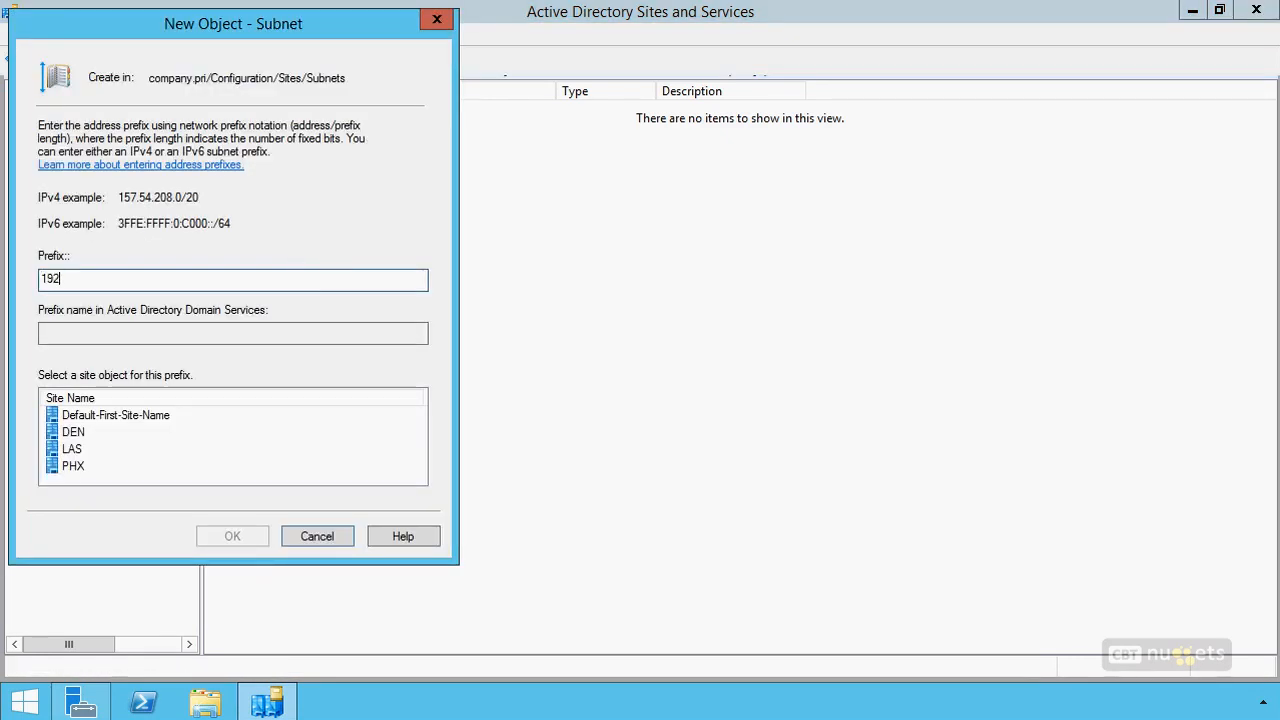
pyautogui.write('.168.1.0/24')
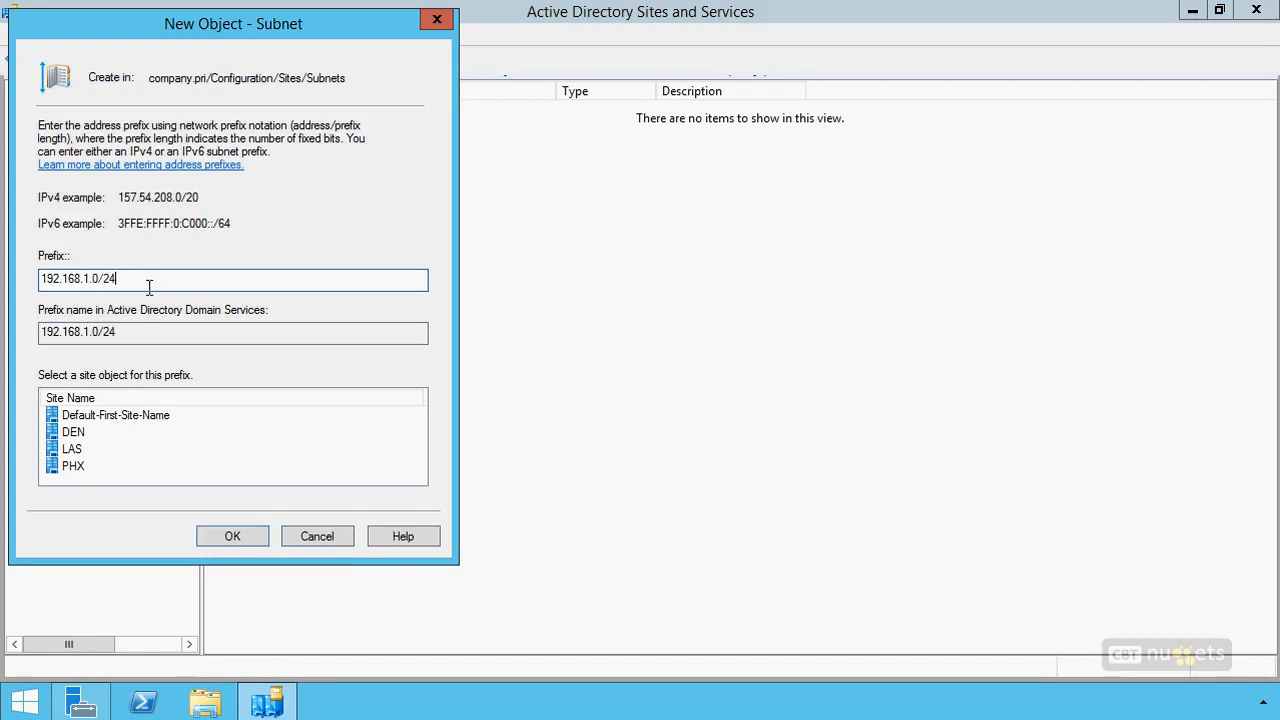
pyautogui.click(77, 432)
pyautogui.click(250, 553)
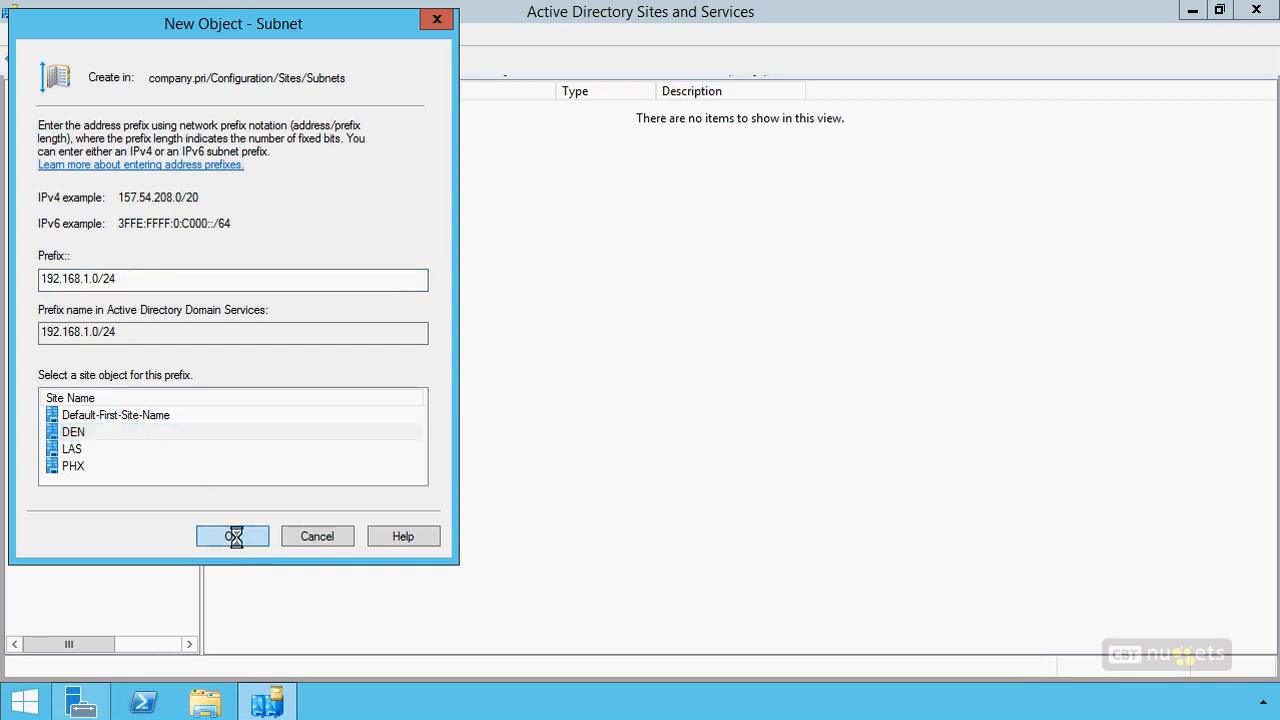
pyautogui.rightClick(63, 113)
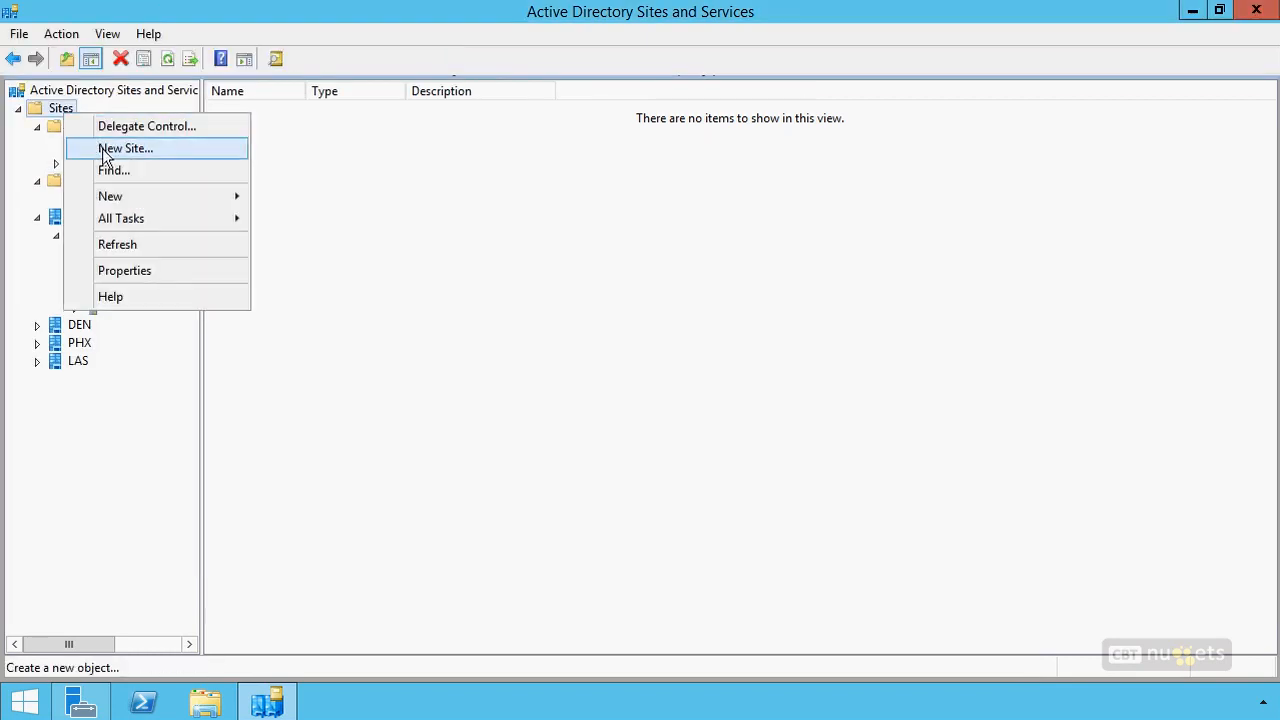
pyautogui.click(118, 150)
pyautogui.press('Escape')
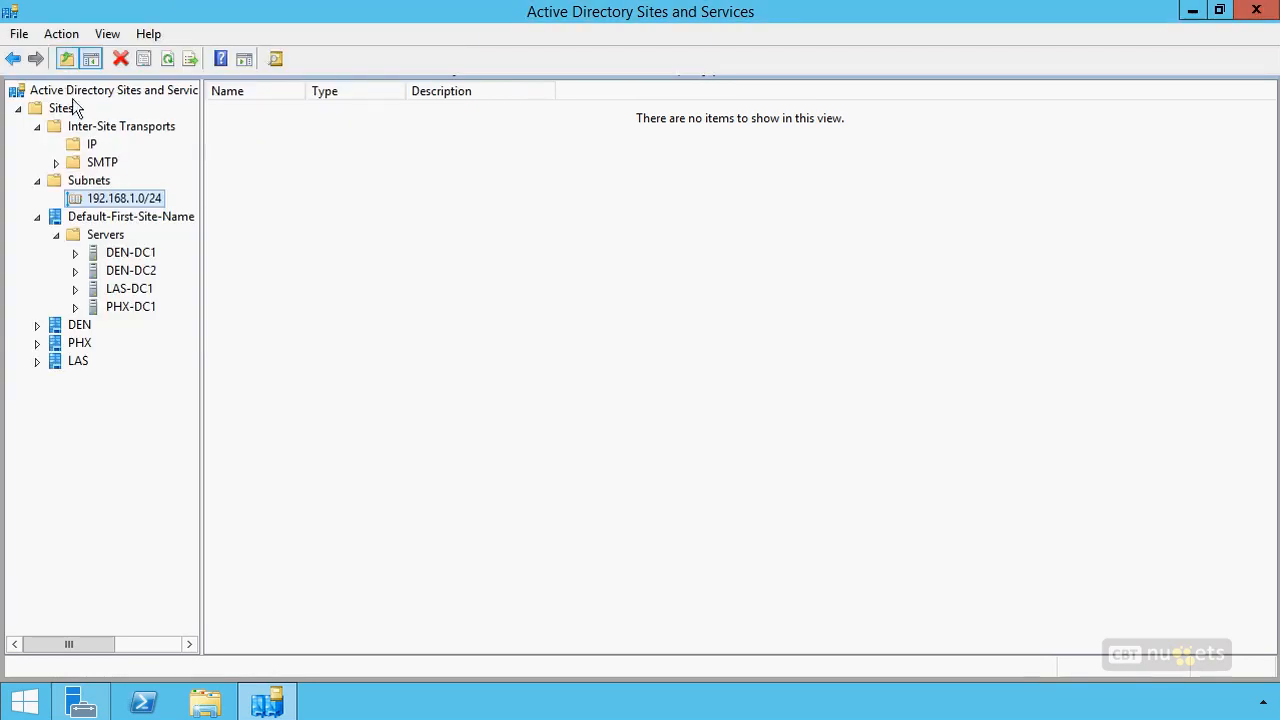
# Step: Create a subnet with the prefix 192.168.2.0/24 and assign it to the LAS site
pyautogui.rightClick(75, 174)
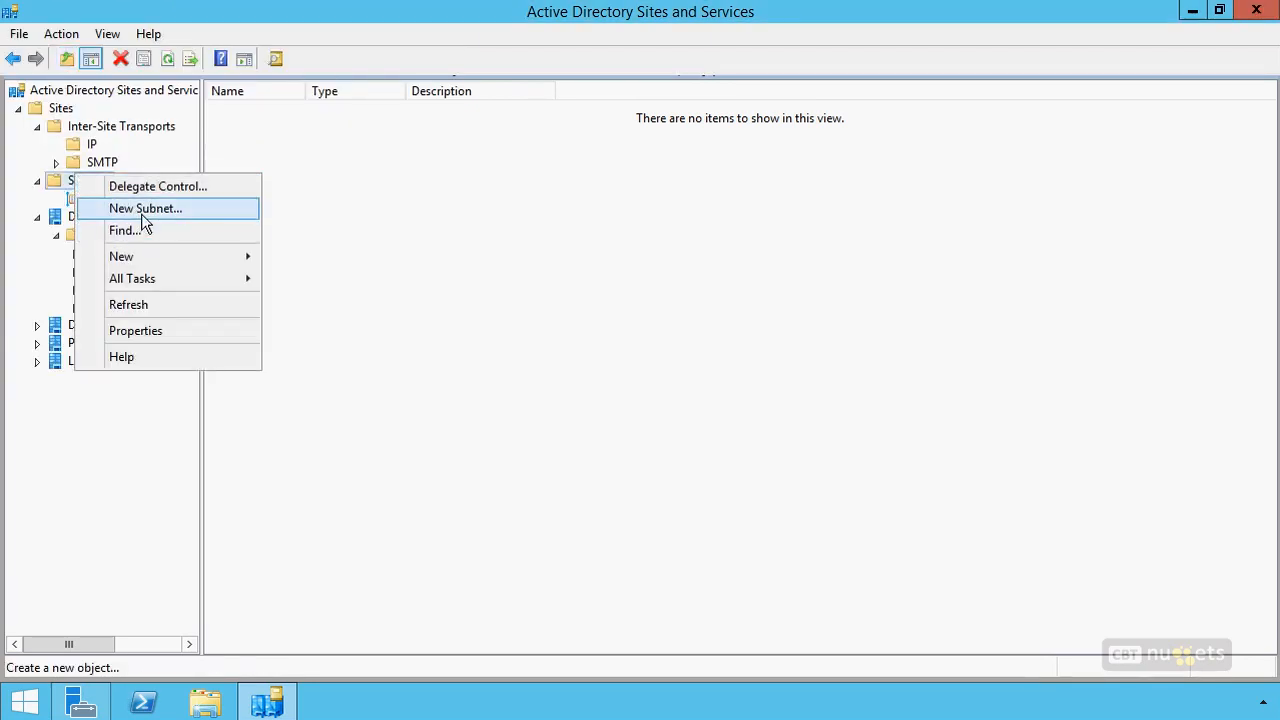
pyautogui.click(141, 208)
pyautogui.write('192.')
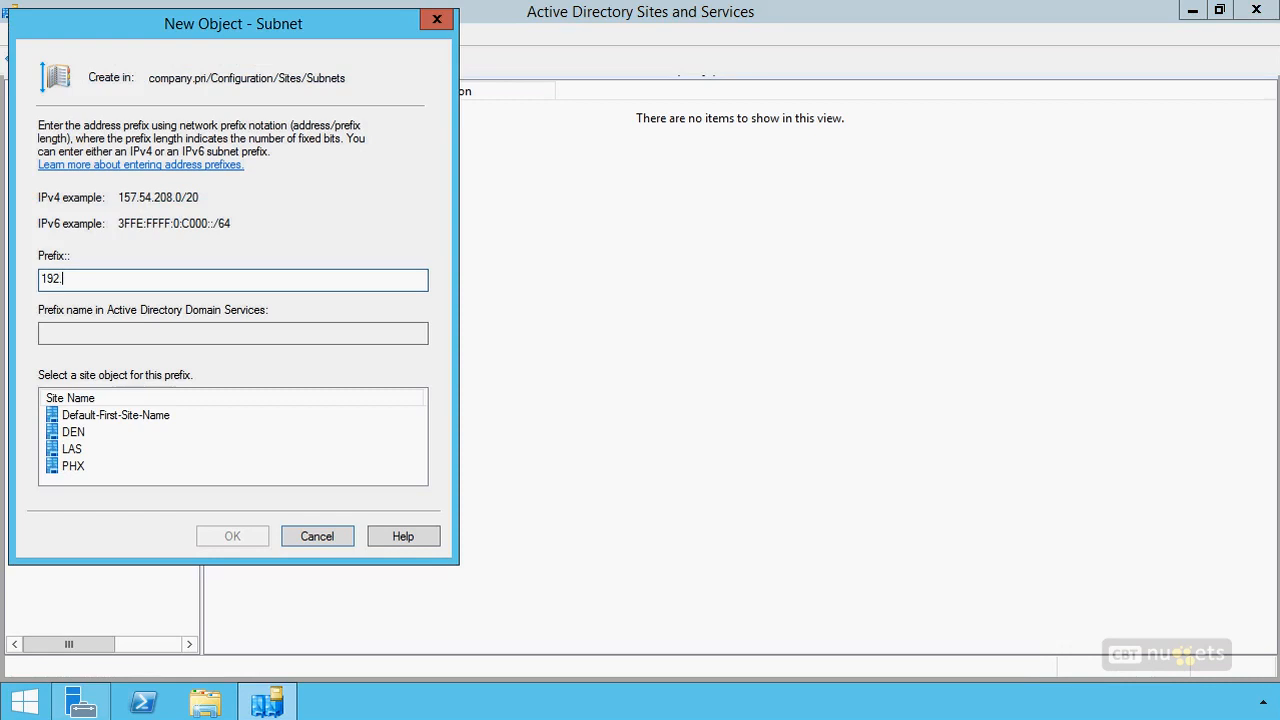
pyautogui.write('168.2.0/24')
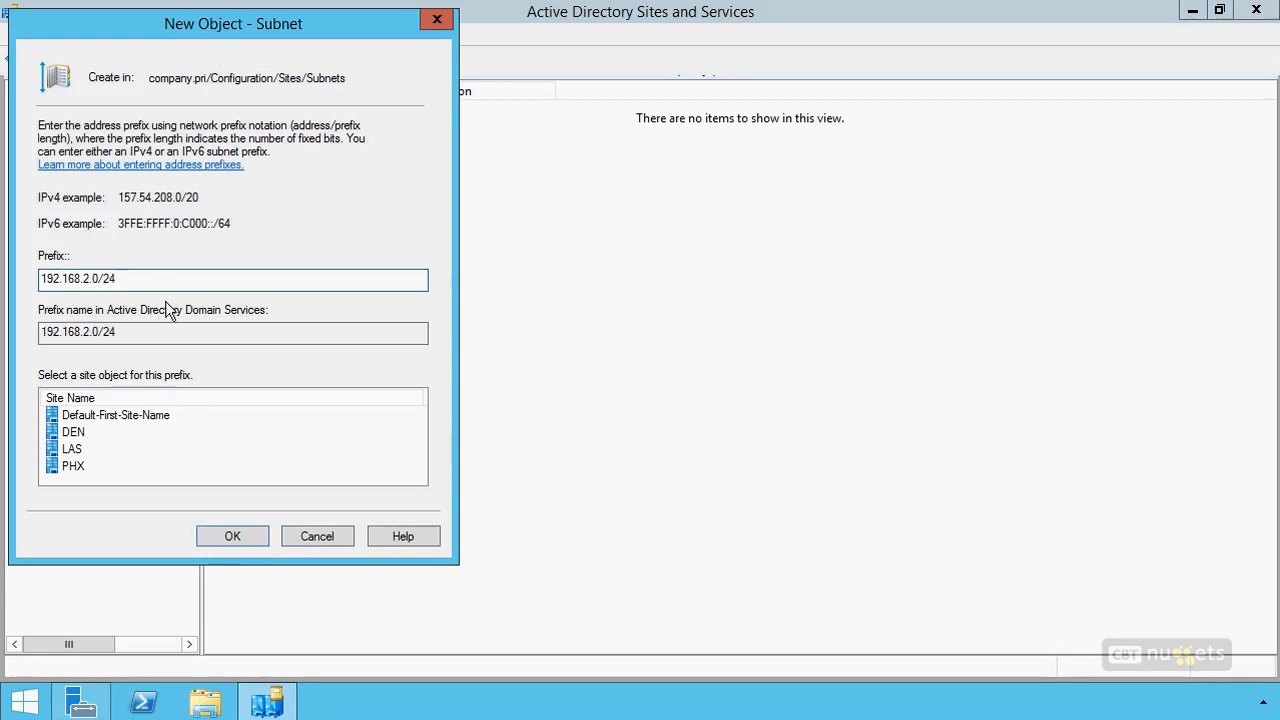
pyautogui.click(70, 450)
pyautogui.click(230, 535)
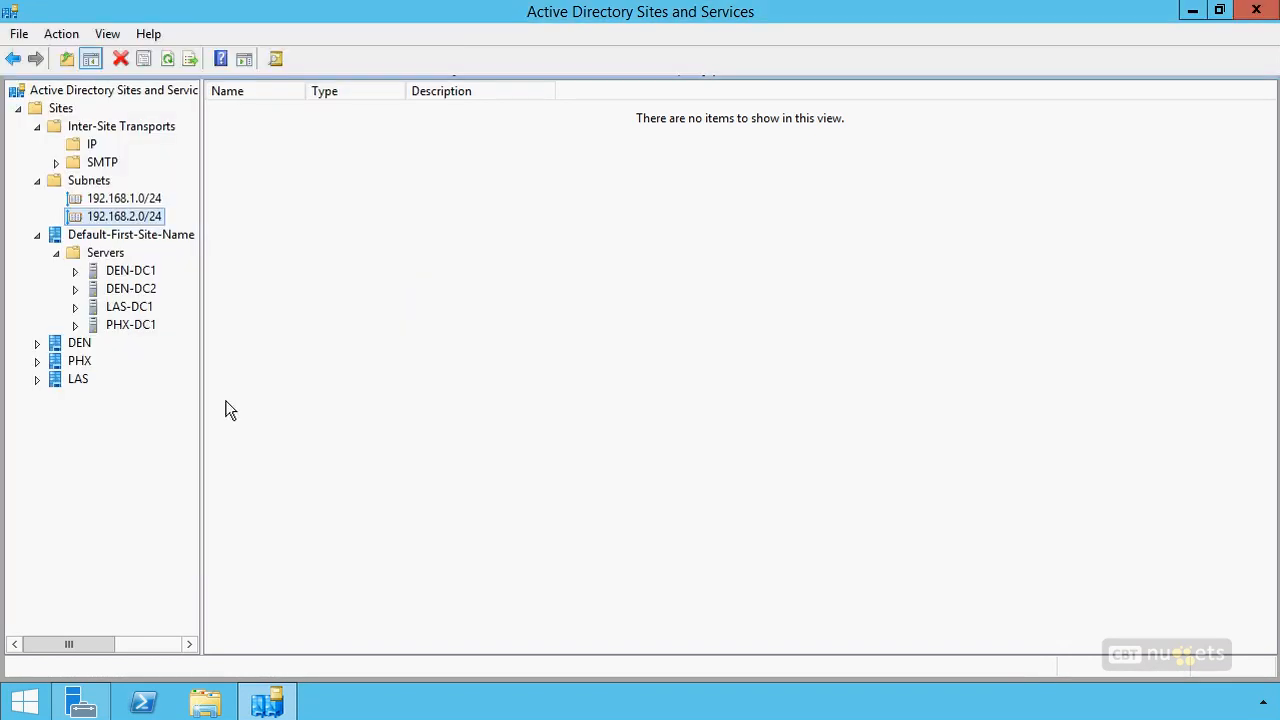
# Step: Create a subnet with the prefix 192.168.3.0/24 and assign it to the PHX site
pyautogui.rightClick(80, 184)
pyautogui.moveTo(135, 266)
pyautogui.click(284, 270)
pyautogui.write('1')
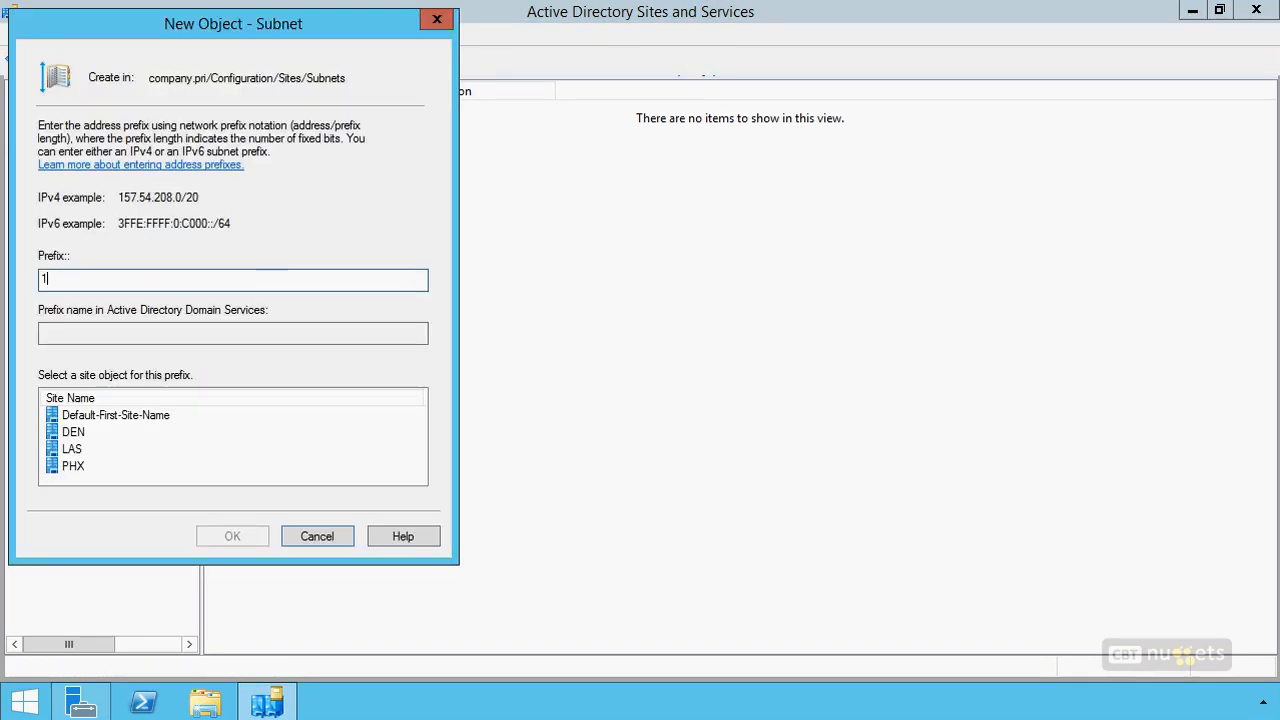
pyautogui.write('92.168.3.0/24')
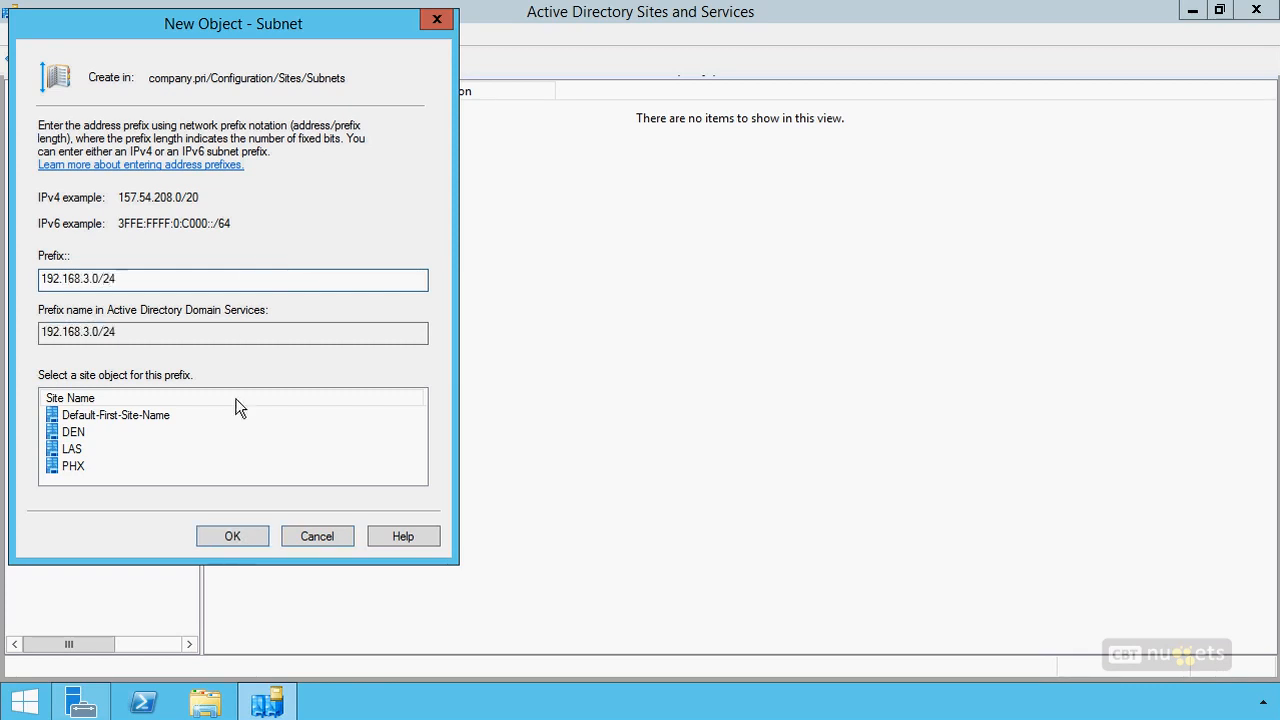
pyautogui.click(66, 468)
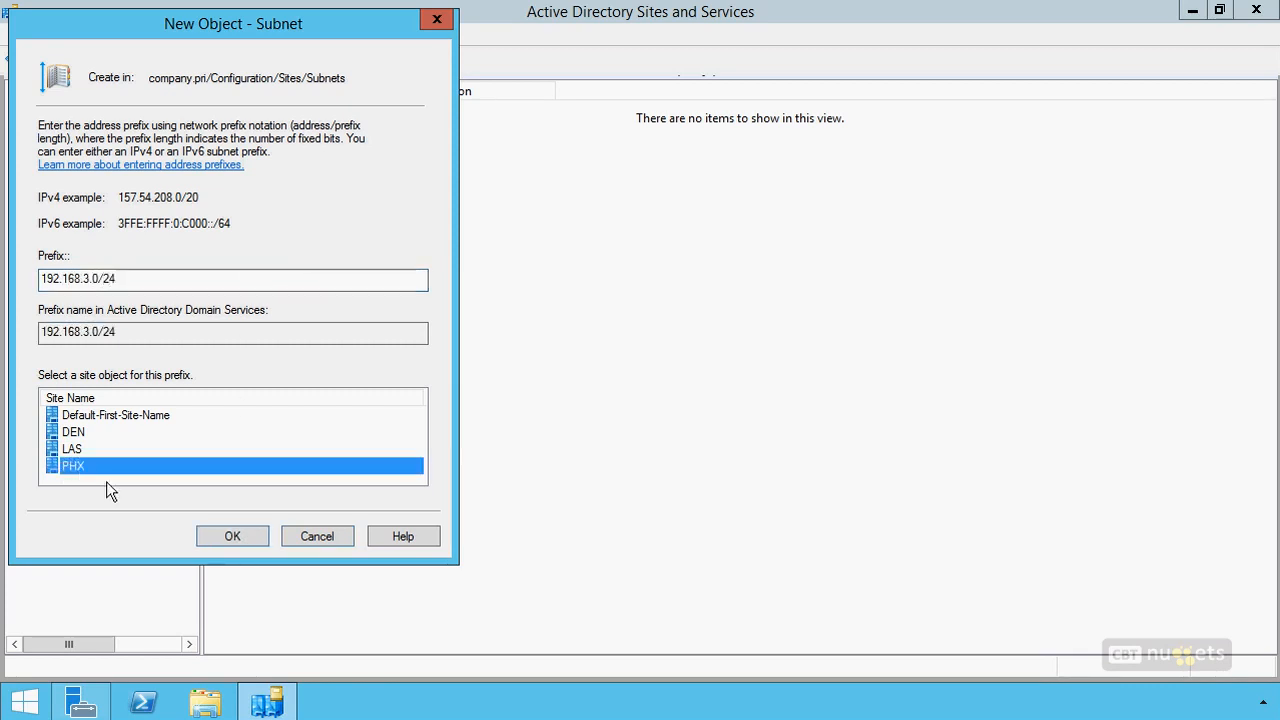
pyautogui.click(220, 538)
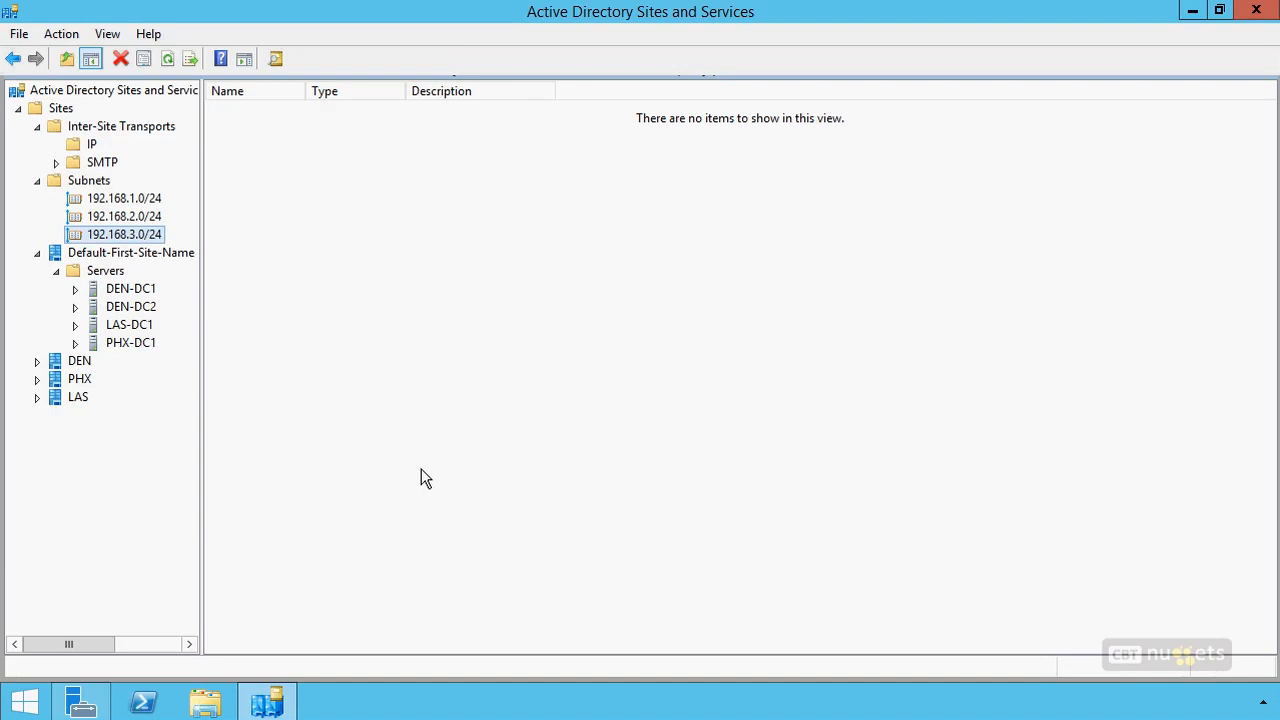
# Step: Examine the site assignment and prefix in the 192.168.1.0/24 subnet's properties, leaving them without changes
pyautogui.rightClick(130, 202)
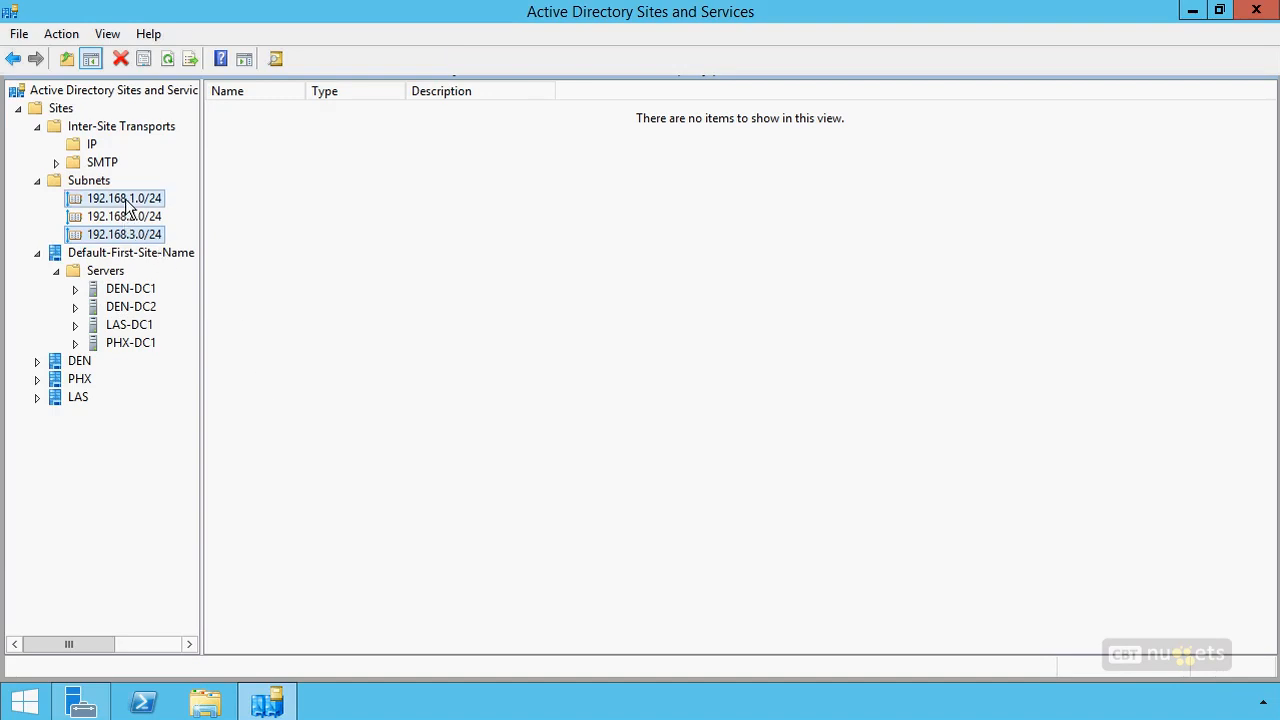
pyautogui.click(200, 405)
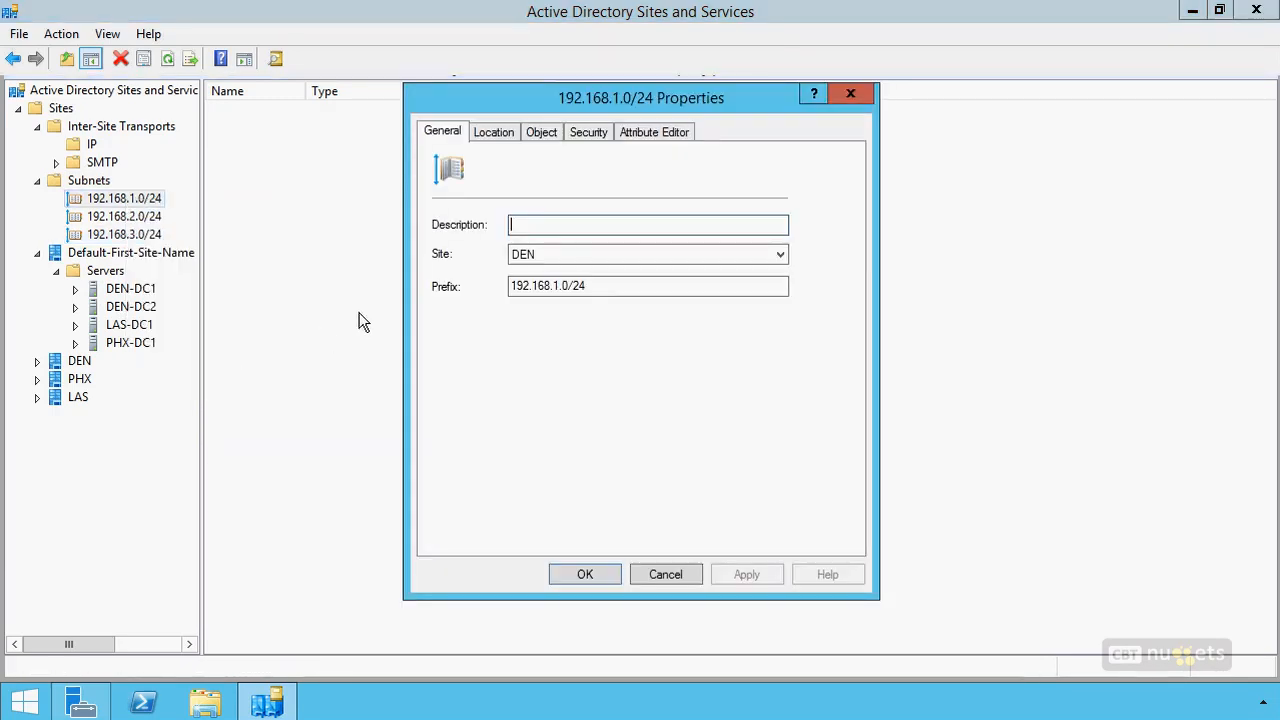
pyautogui.click(540, 257)
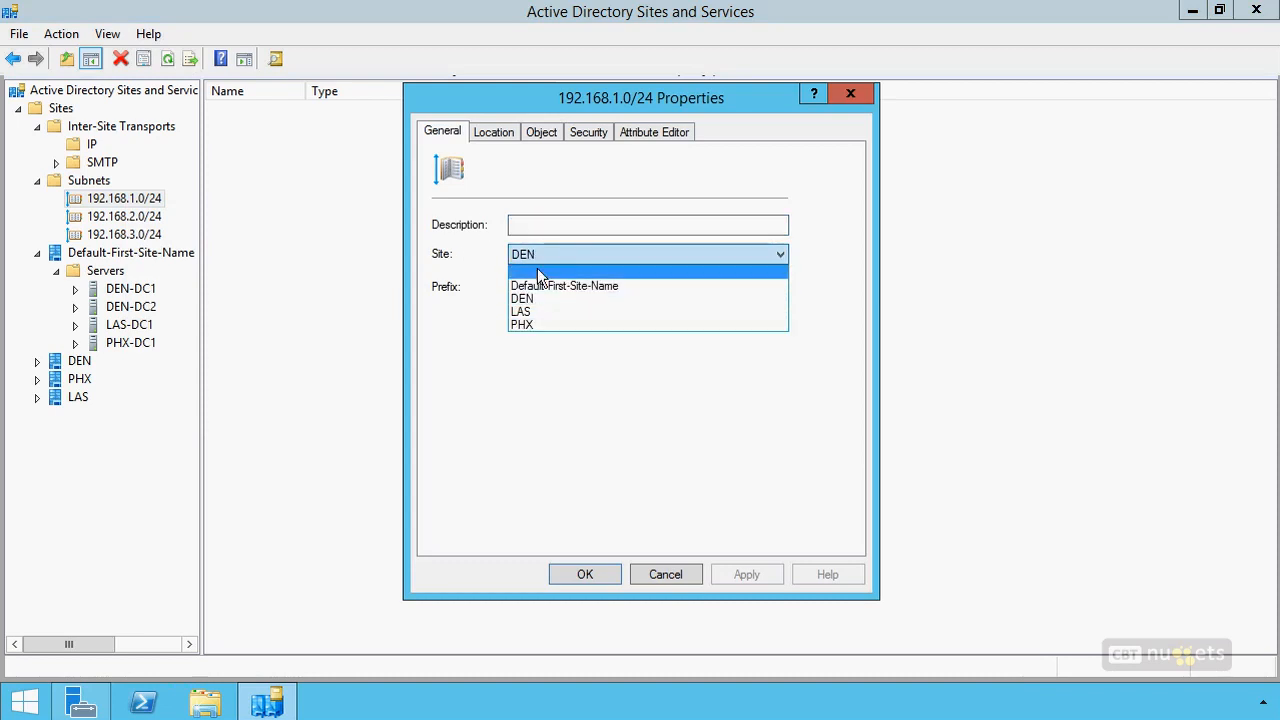
pyautogui.click(530, 258)
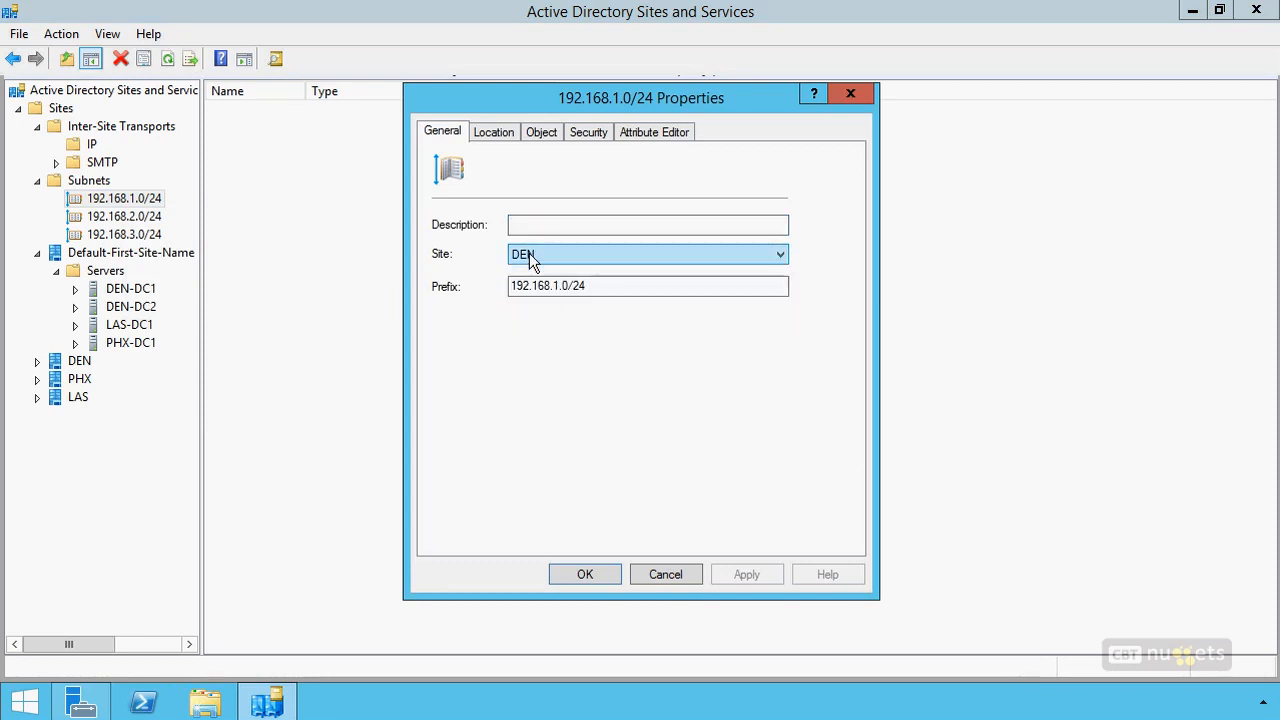
pyautogui.click(508, 288)
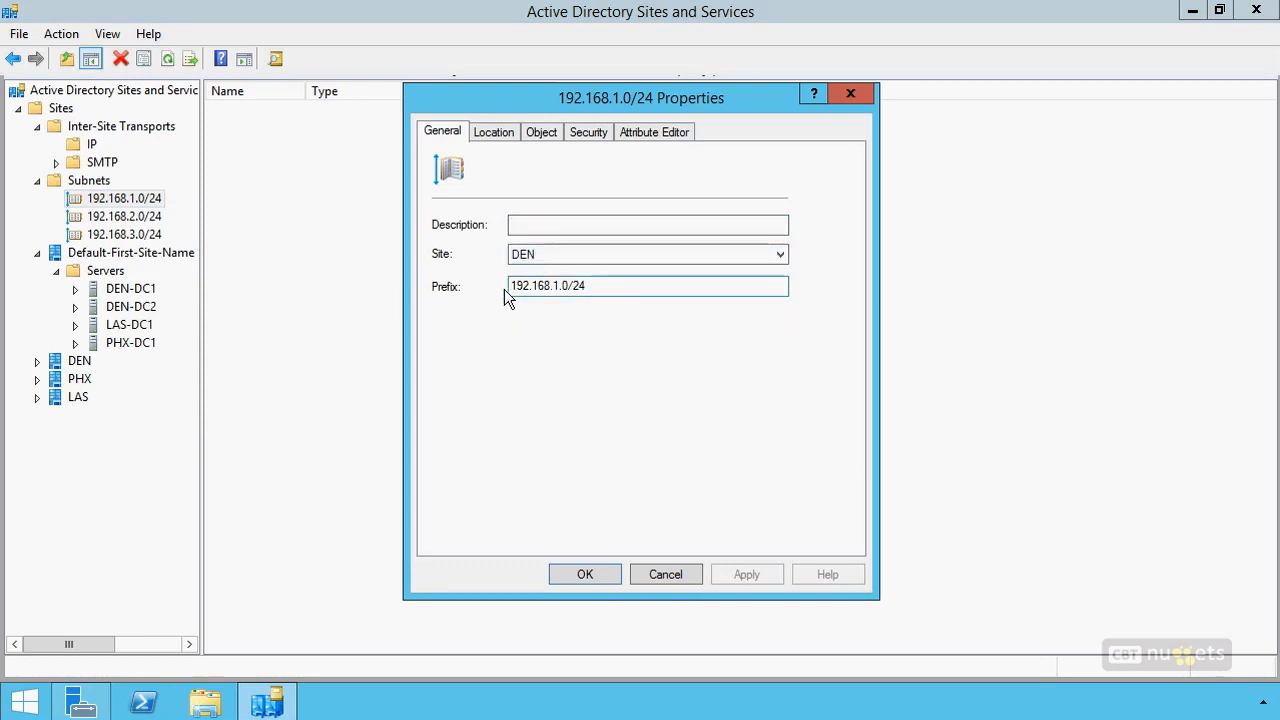
pyautogui.click(658, 585)
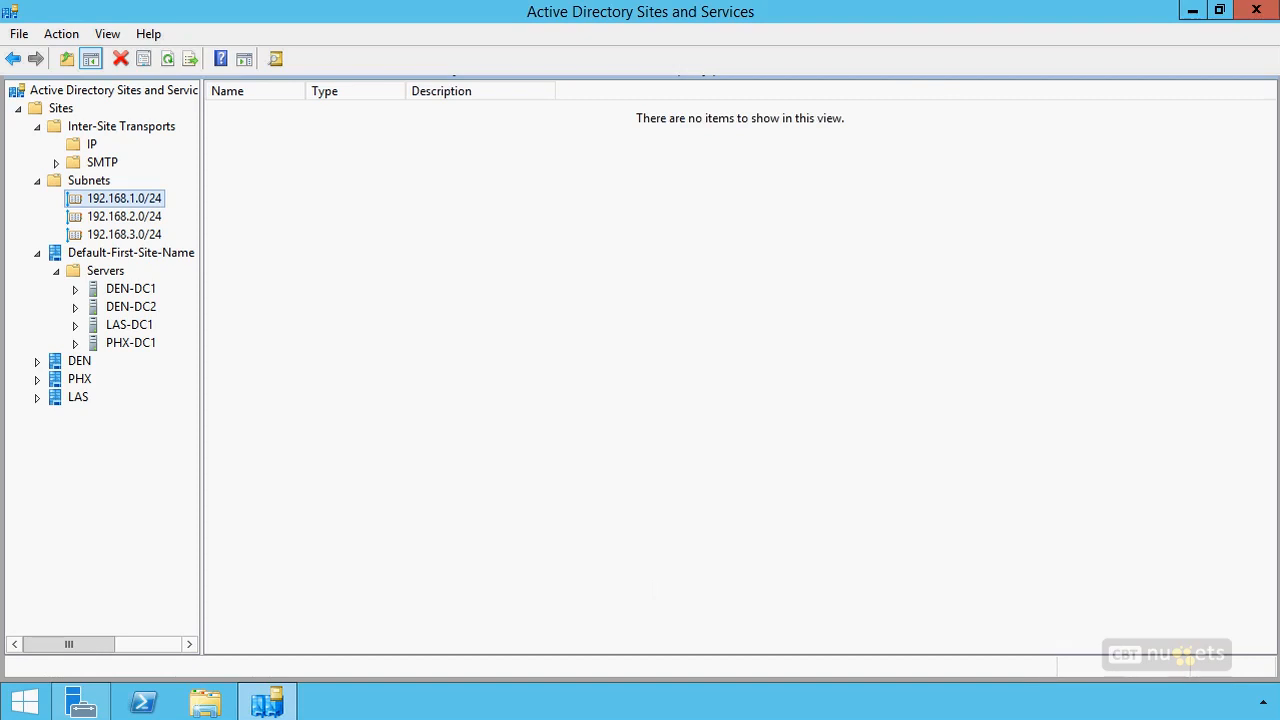
pyautogui.moveTo(686, 148)
pyautogui.mouseDown()
pyautogui.moveTo(598, 312)
pyautogui.moveTo(850, 533)
pyautogui.moveTo(750, 186)
pyautogui.moveTo(679, 168)
pyautogui.mouseUp()
pyautogui.moveTo(682, 270)
pyautogui.mouseDown()
pyautogui.moveTo(760, 247)
pyautogui.moveTo(680, 272)
pyautogui.moveTo(697, 312)
pyautogui.mouseUp()
pyautogui.moveTo(625, 478)
pyautogui.mouseDown()
pyautogui.moveTo(680, 423)
pyautogui.moveTo(651, 480)
pyautogui.moveTo(620, 504)
pyautogui.mouseUp()
pyautogui.moveTo(833, 493)
pyautogui.mouseDown()
pyautogui.moveTo(780, 483)
pyautogui.moveTo(836, 494)
pyautogui.moveTo(798, 515)
pyautogui.mouseUp()
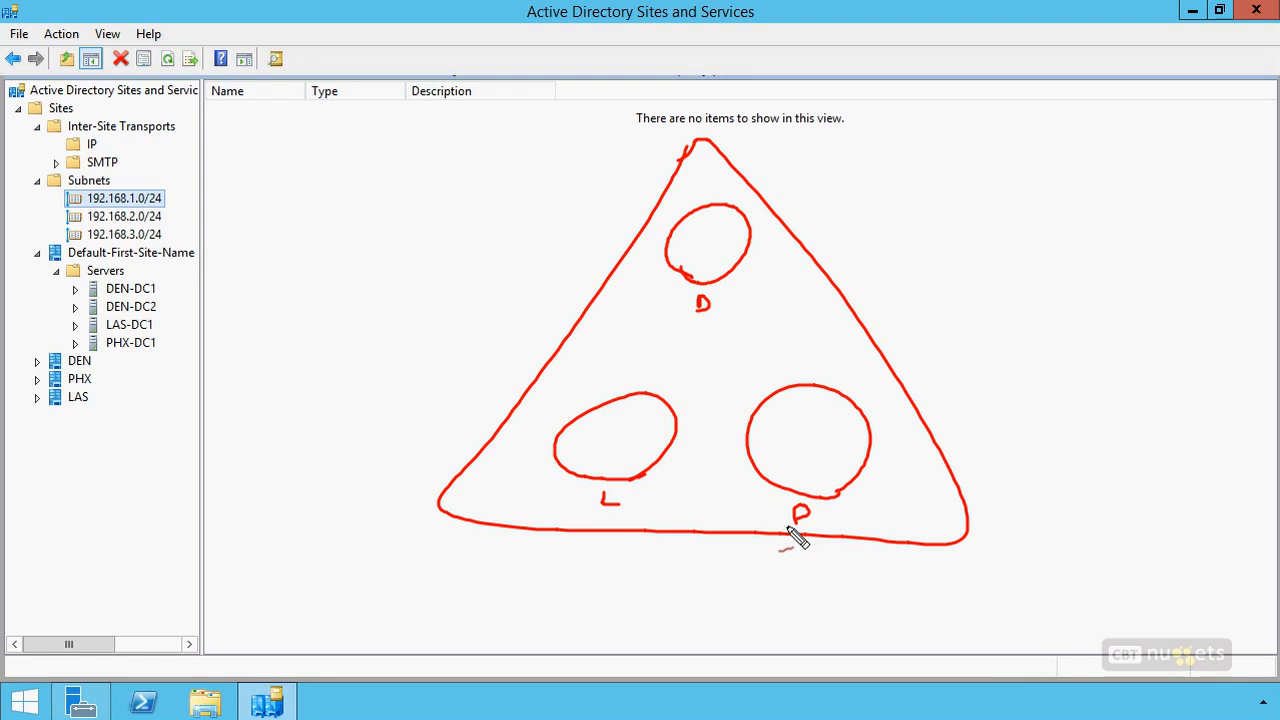
pyautogui.click(713, 259)
pyautogui.moveTo(786, 402); pyautogui.dragTo(788, 400)
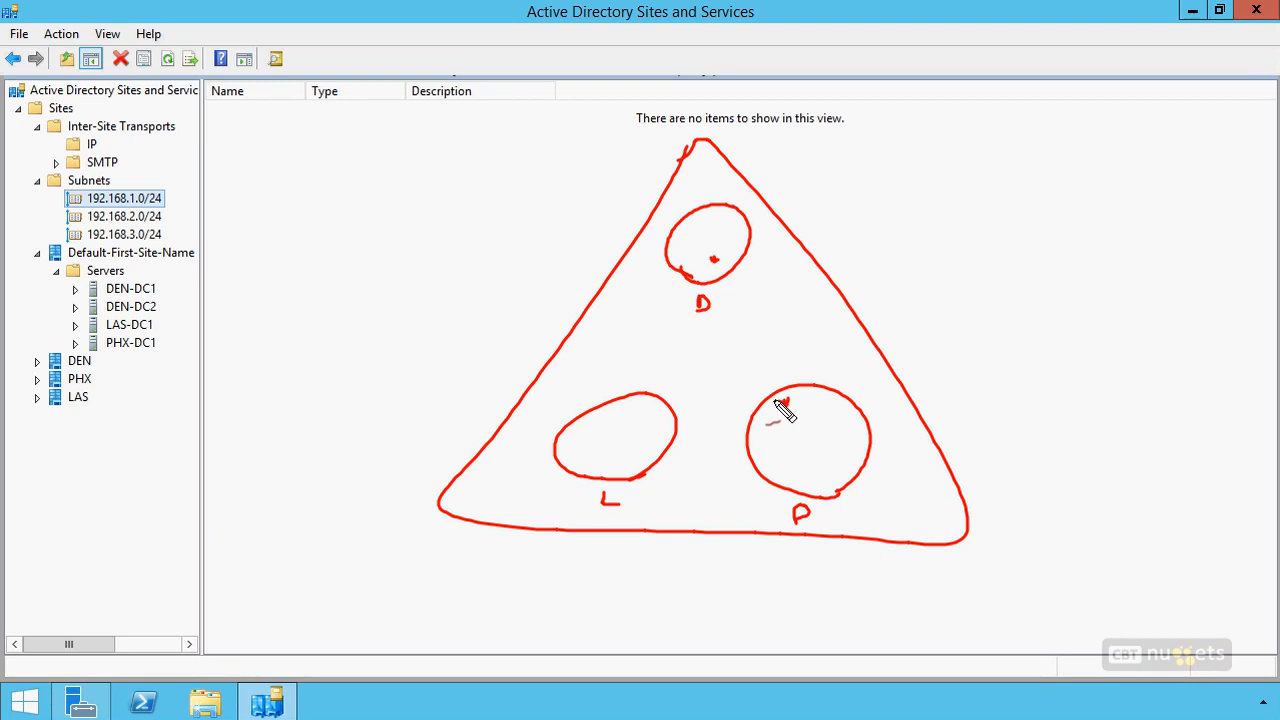
pyautogui.moveTo(118, 158); pyautogui.dragTo(88, 167)
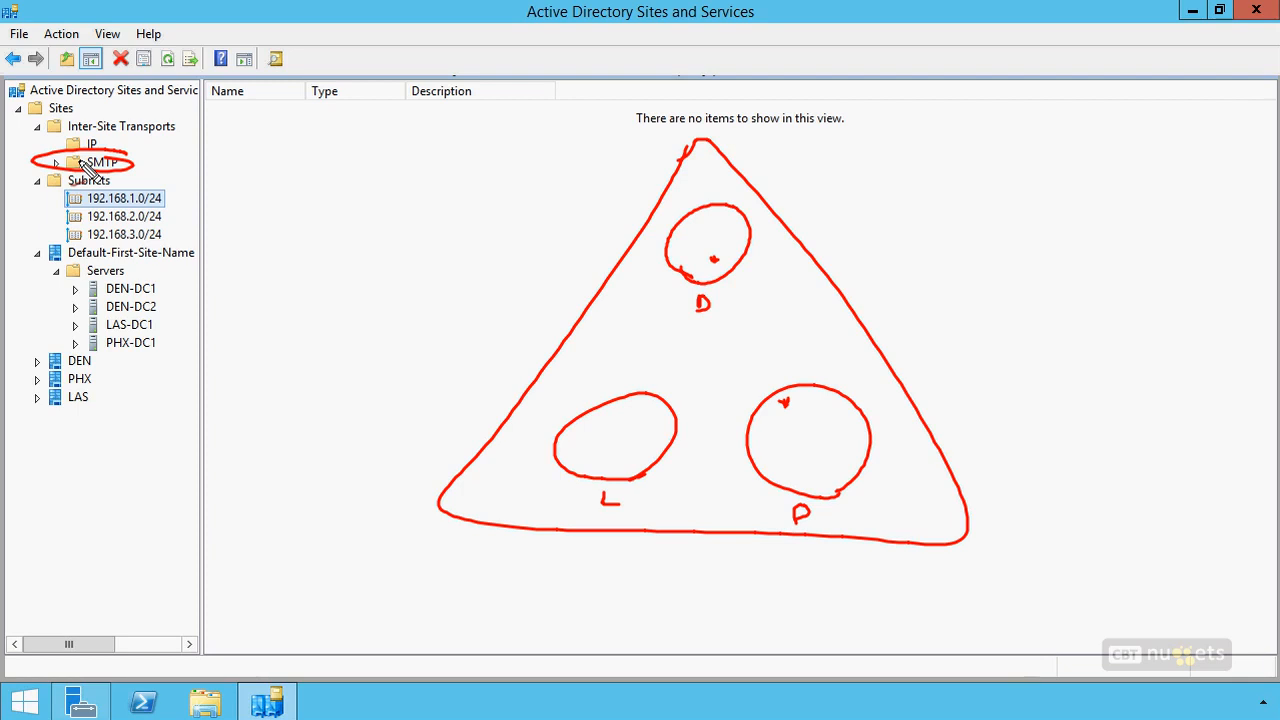
pyautogui.moveTo(758, 286); pyautogui.dragTo(785, 362)
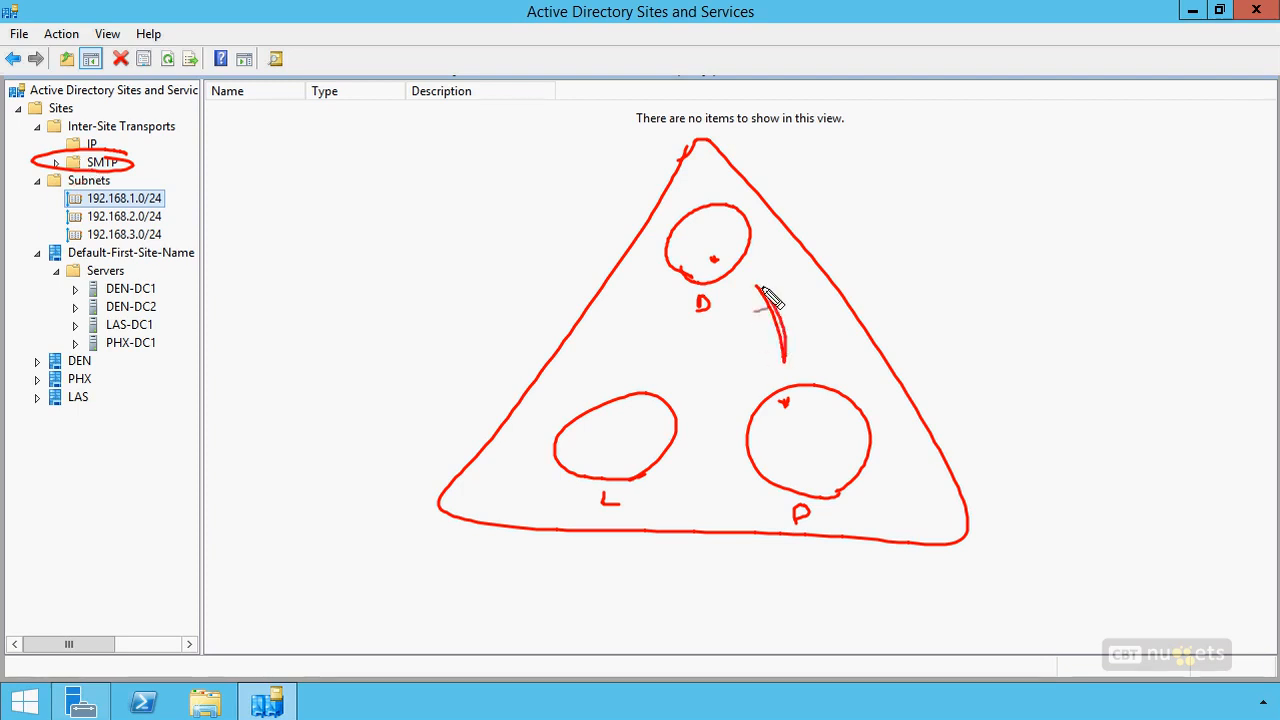
pyautogui.moveTo(664, 297); pyautogui.dragTo(634, 361)
pyautogui.moveTo(736, 463); pyautogui.dragTo(684, 467)
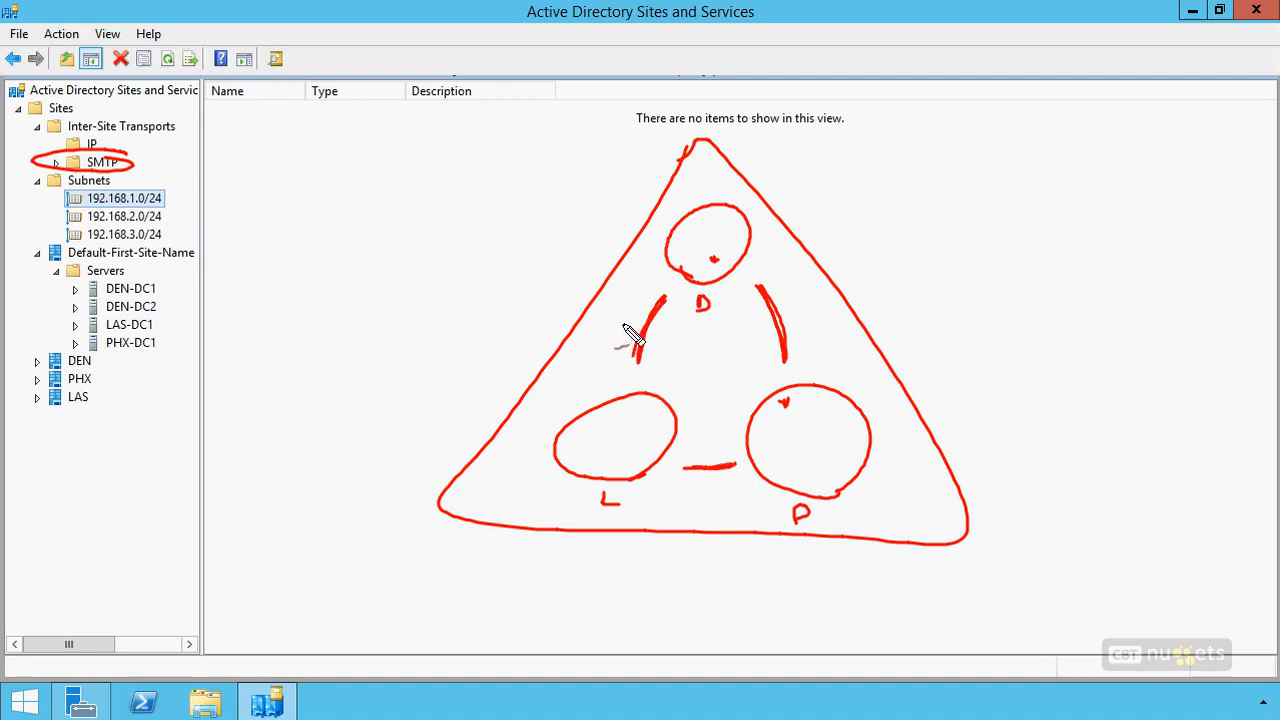
pyautogui.moveTo(626, 322); pyautogui.dragTo(560, 294)
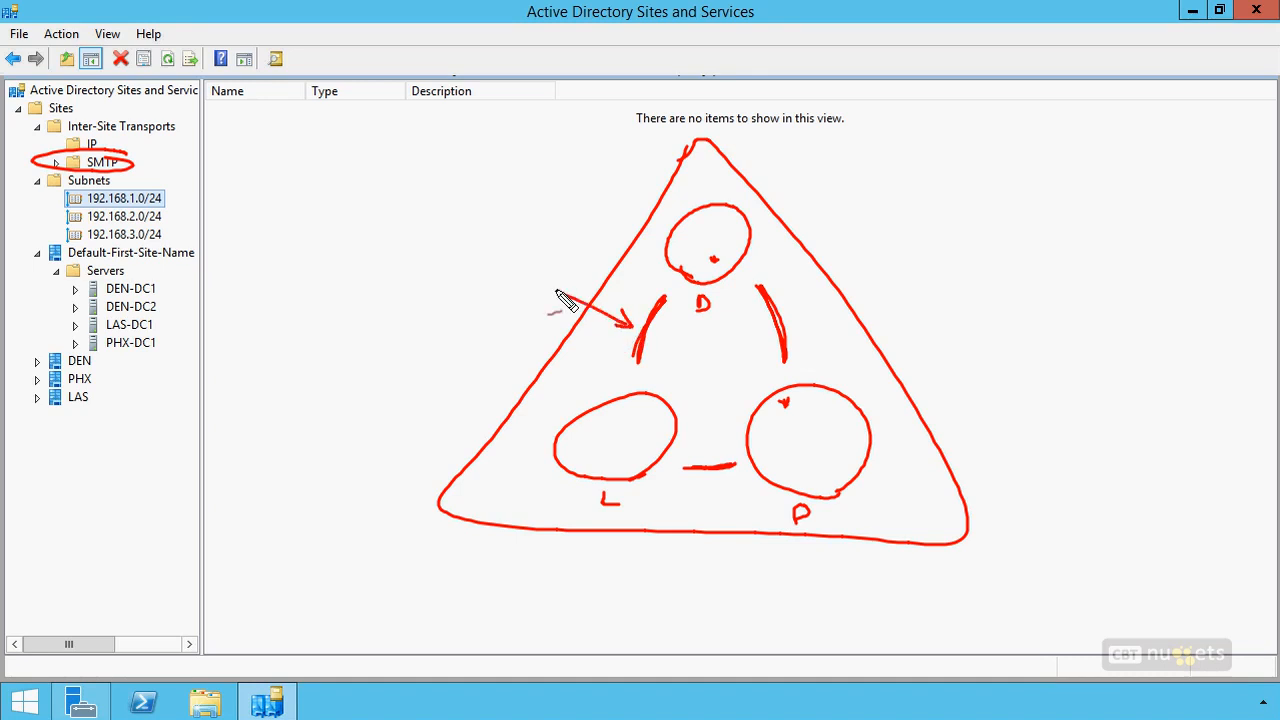
pyautogui.press('Escape')
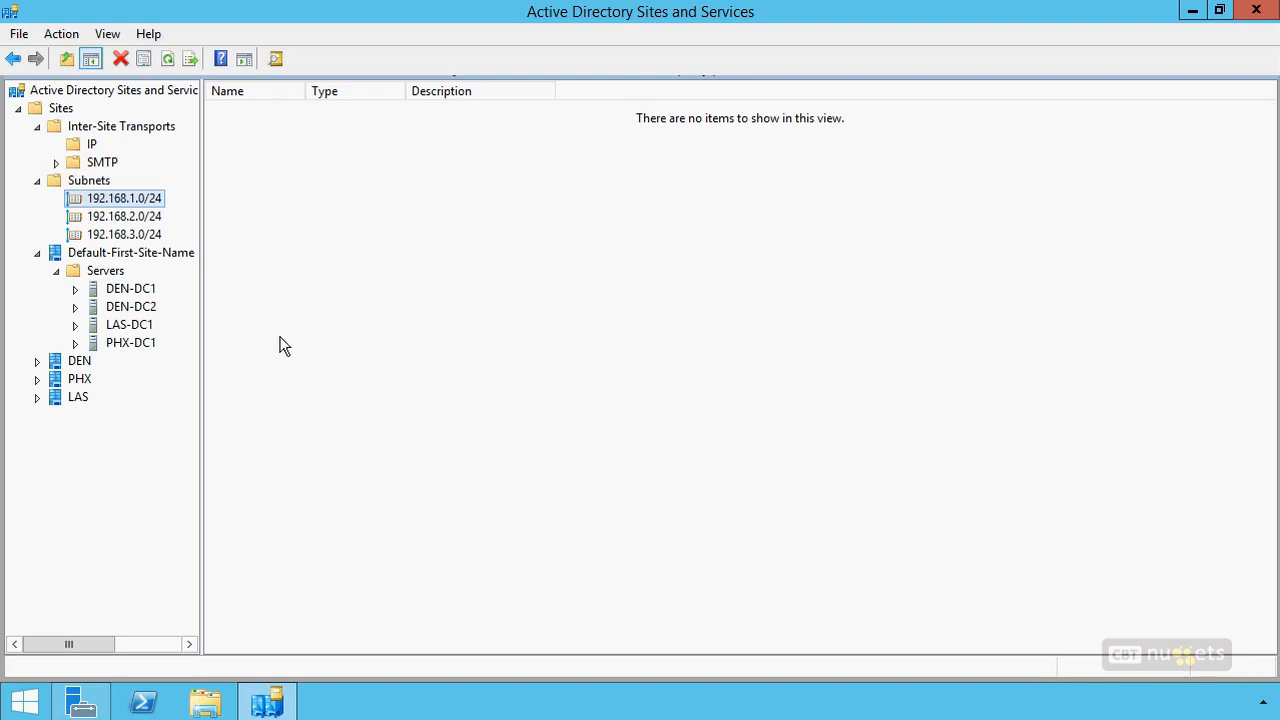
# Step: Display the replication connections in DEN-DC1's NTDS Settings, fitting the Name and From Site columns to their contents
pyautogui.click(74, 289)
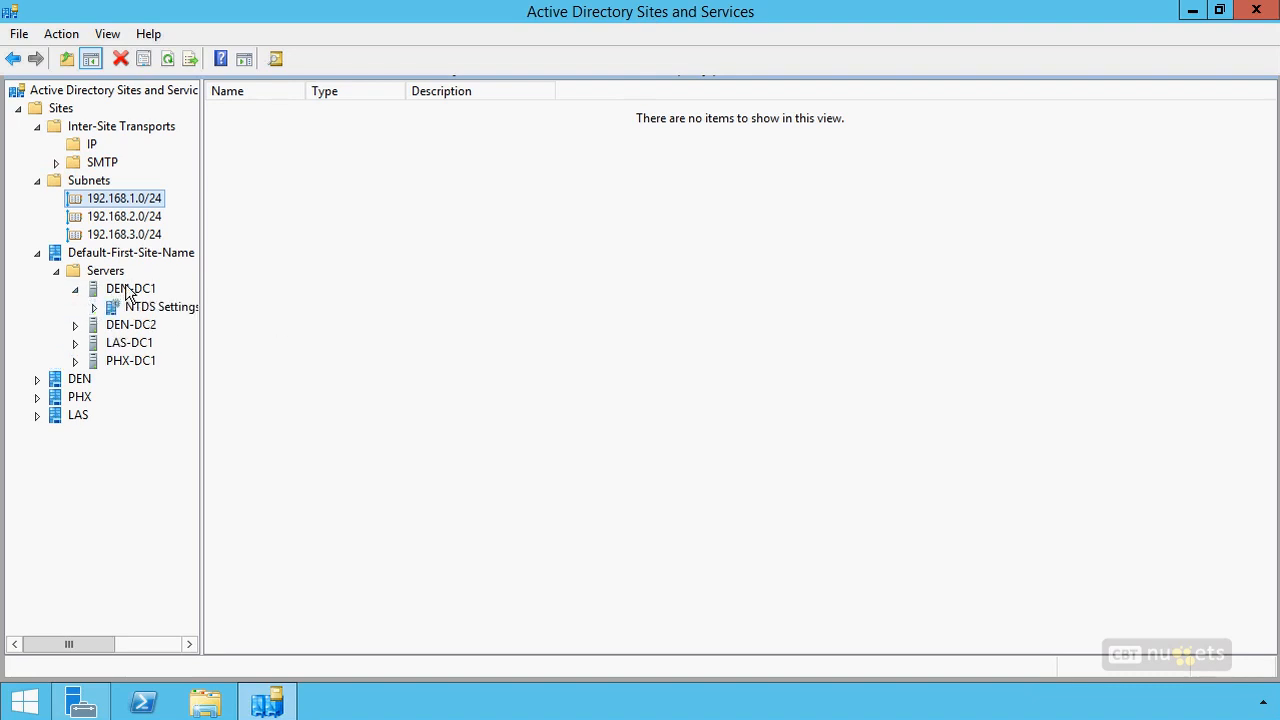
pyautogui.click(130, 289)
pyautogui.click(94, 307)
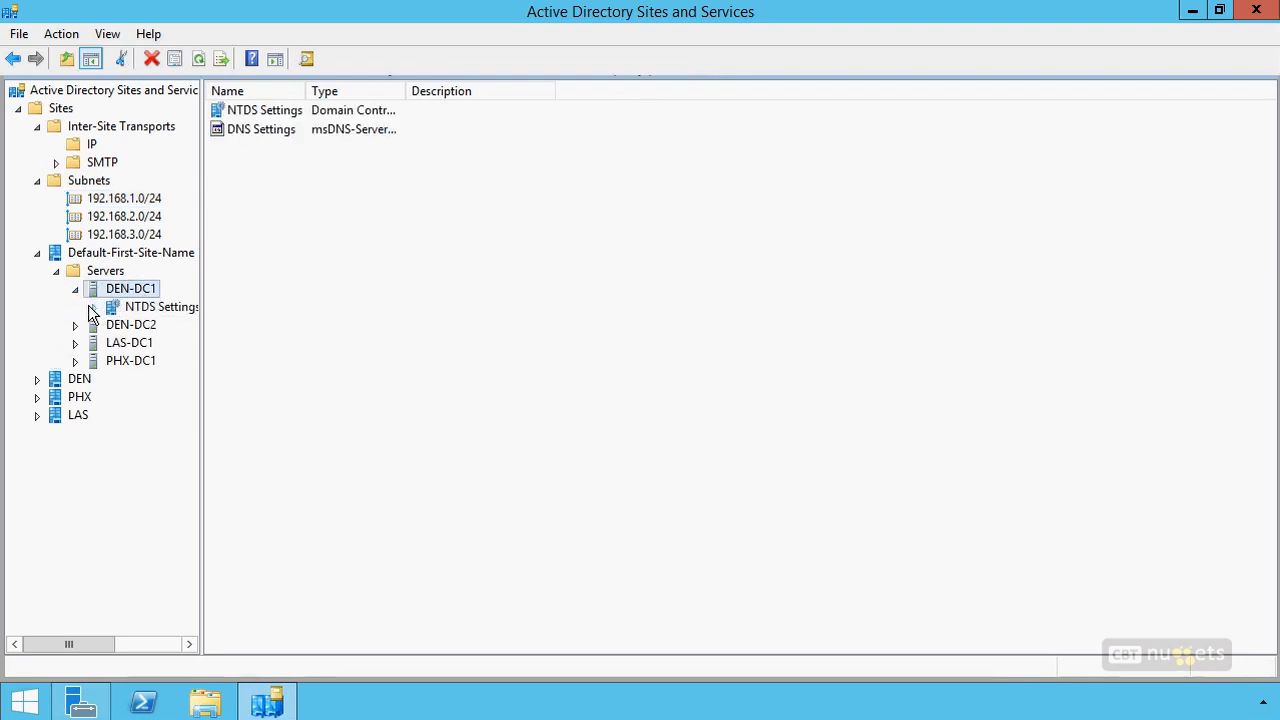
pyautogui.click(148, 312)
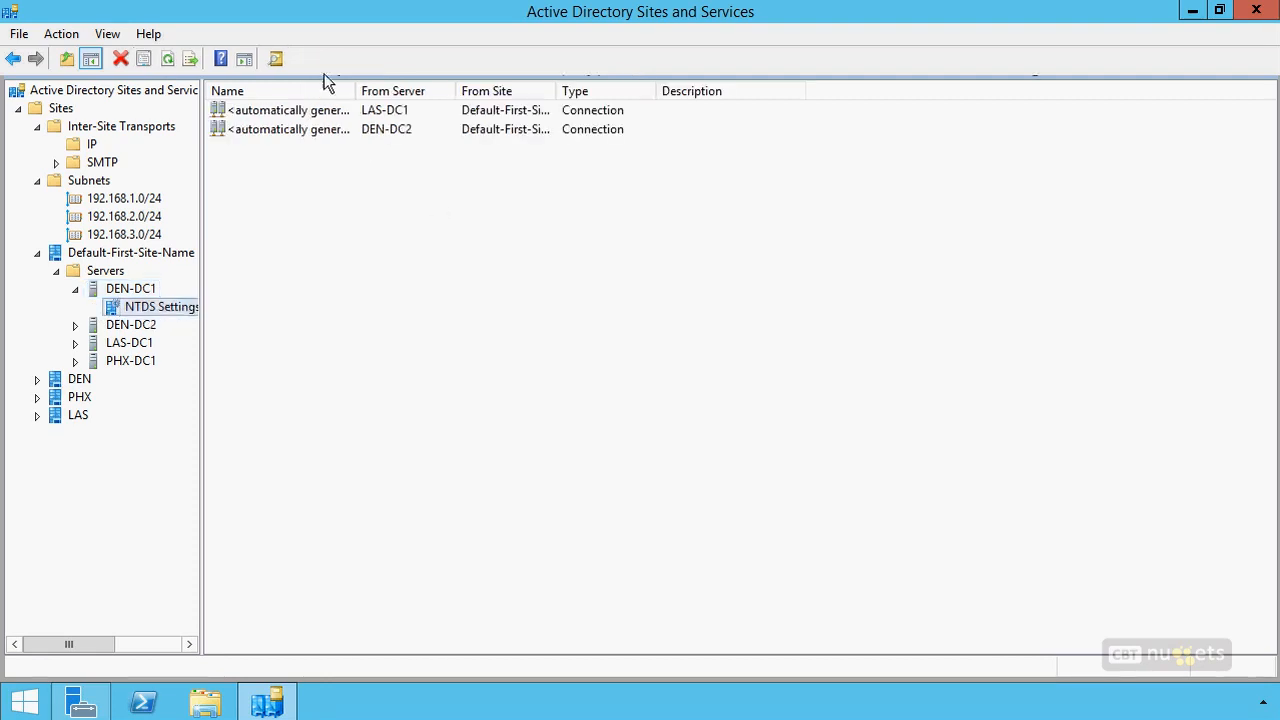
pyautogui.doubleClick(356, 91)
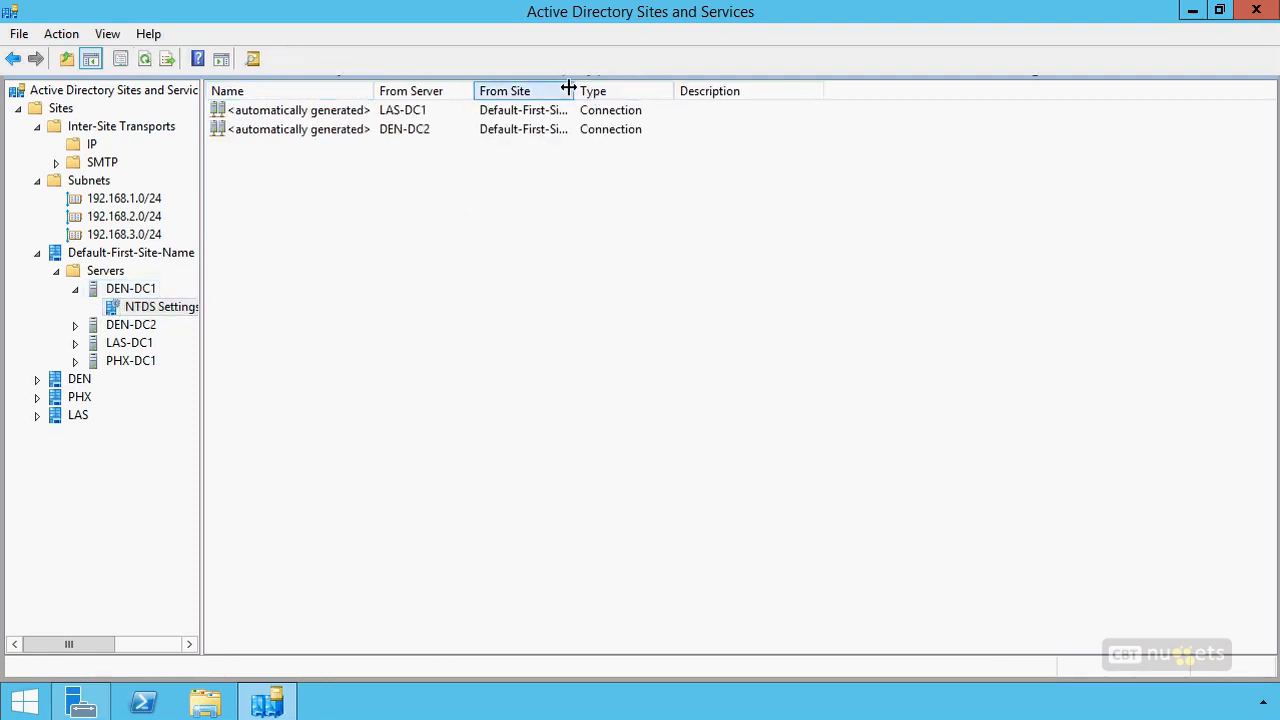
pyautogui.doubleClick(574, 91)
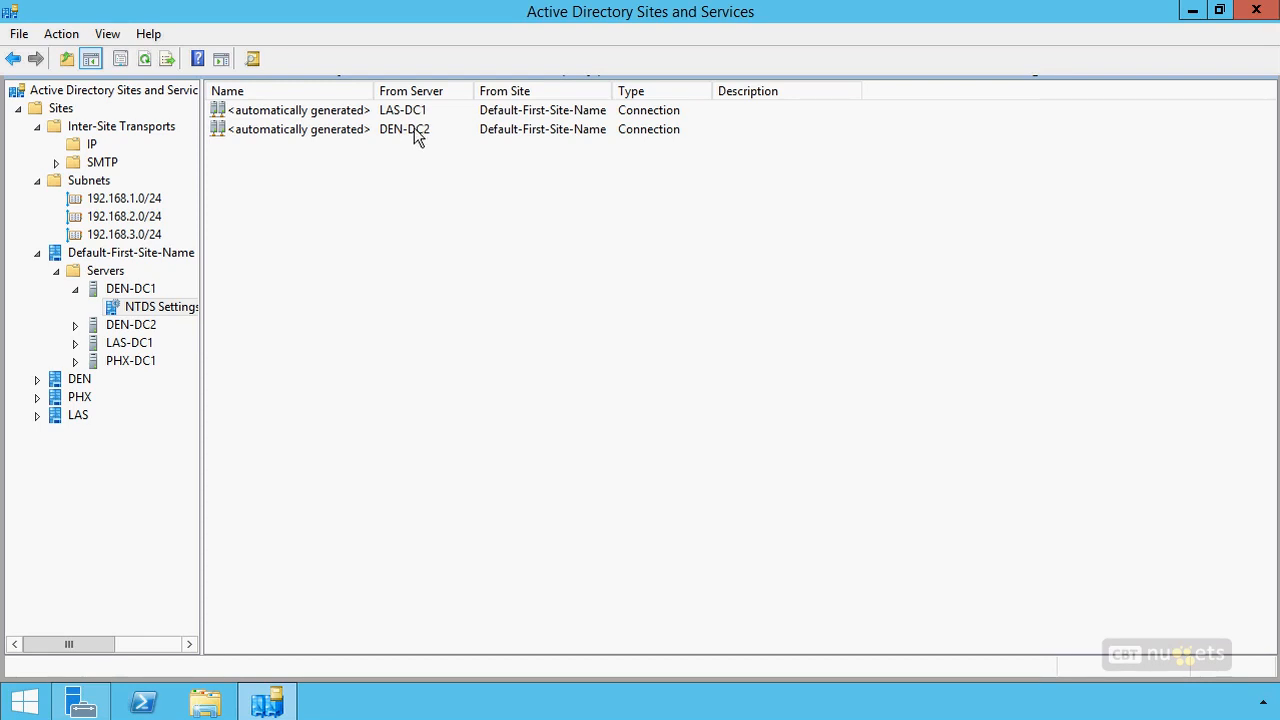
# Step: Examine the properties of DEN-DC1's connection from LAS-DC1 and the domain controllers selectable as replication source, leaving them without changes
pyautogui.click(508, 110)
pyautogui.doubleClick(548, 108)
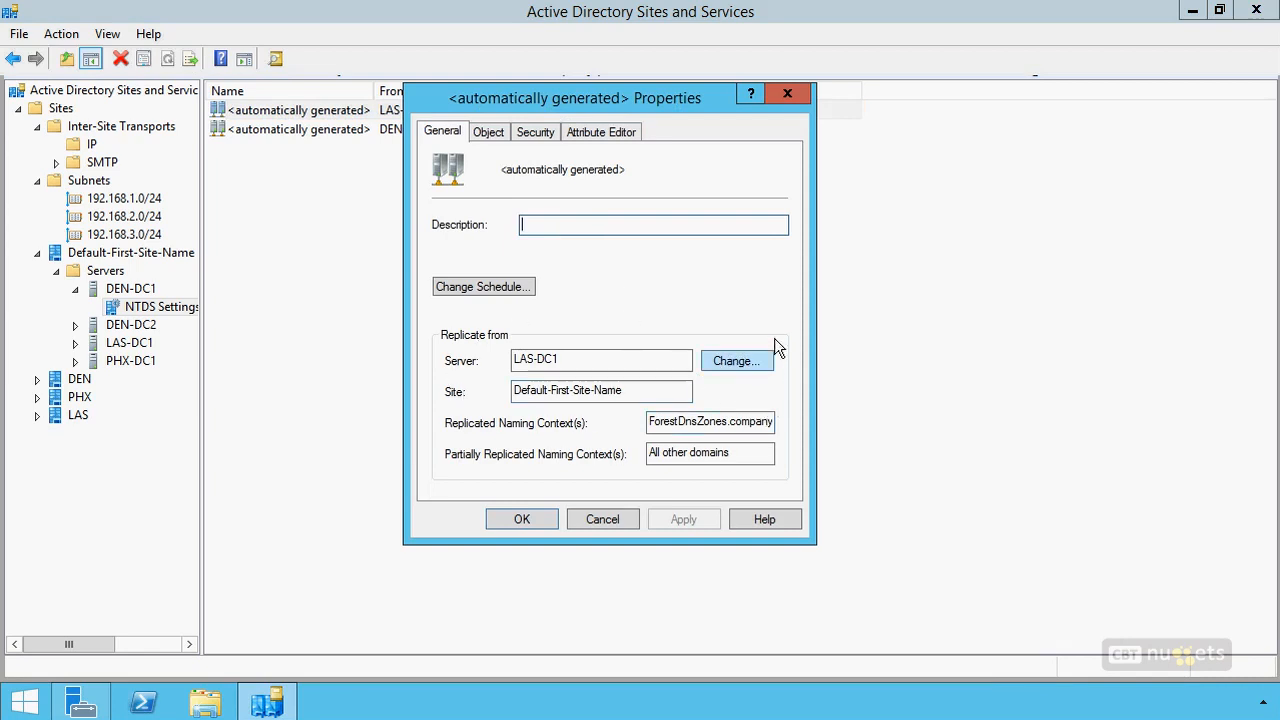
pyautogui.click(712, 360)
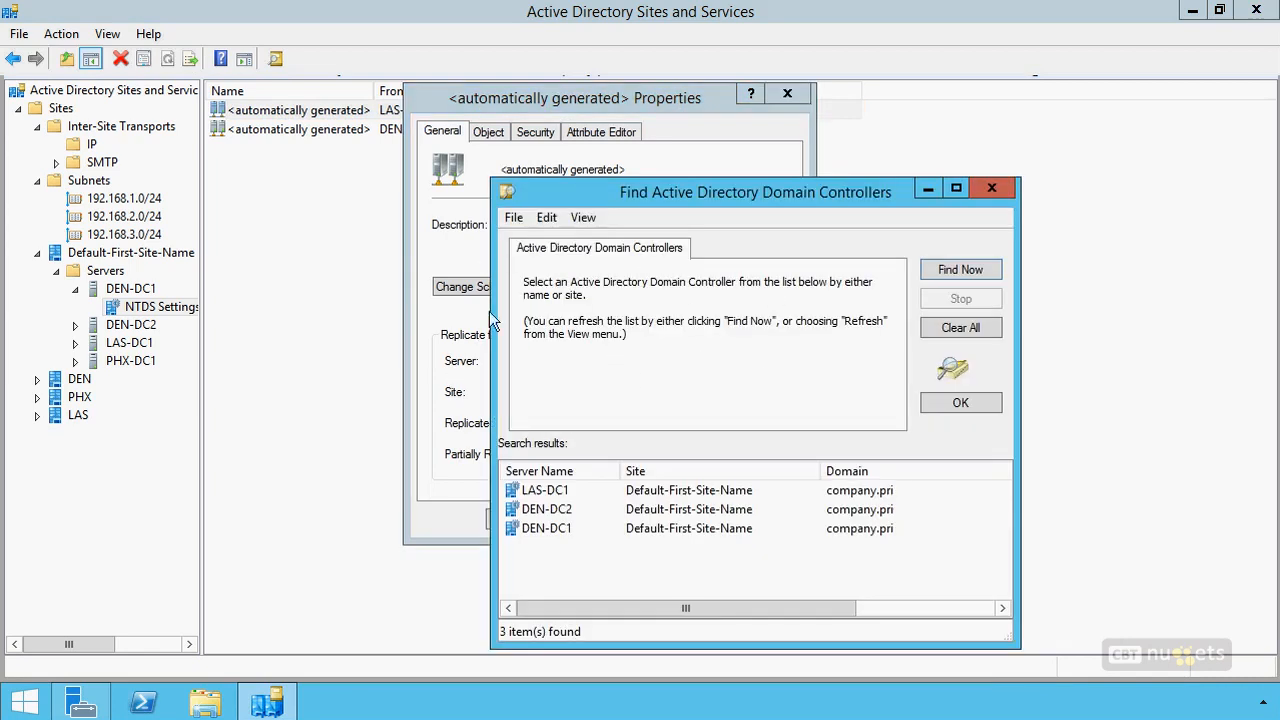
pyautogui.click(987, 187)
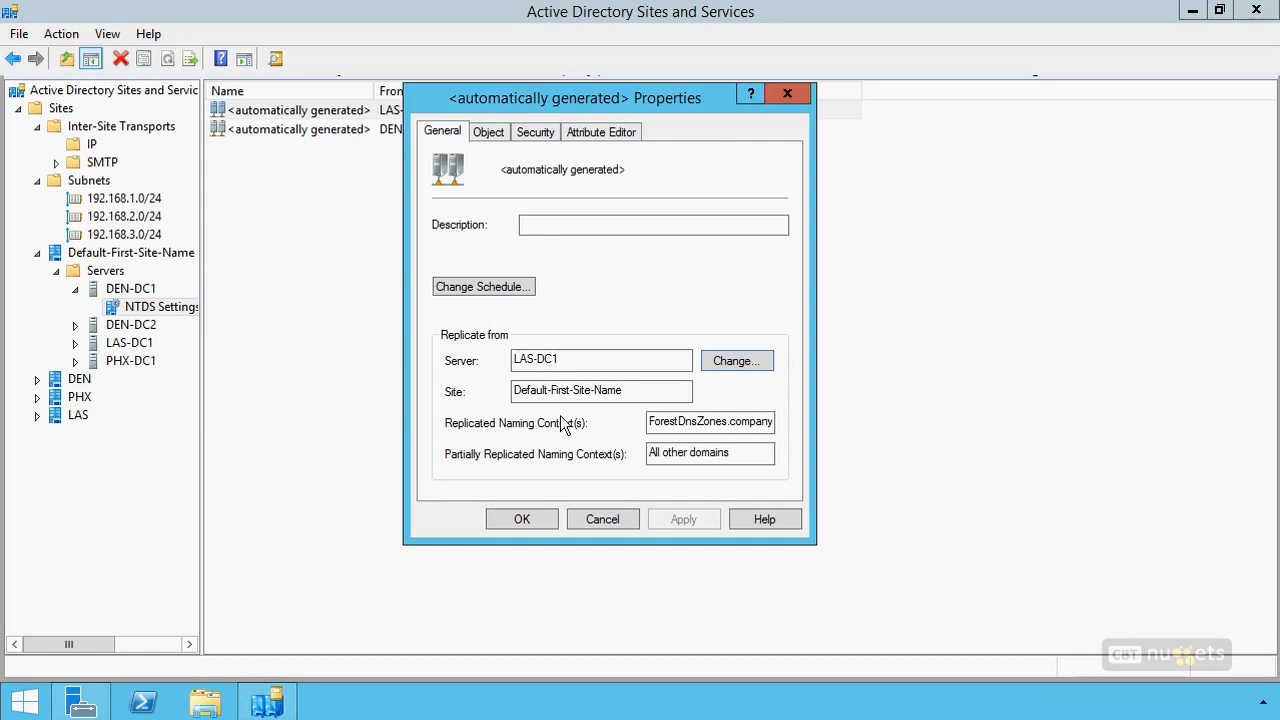
pyautogui.click(597, 522)
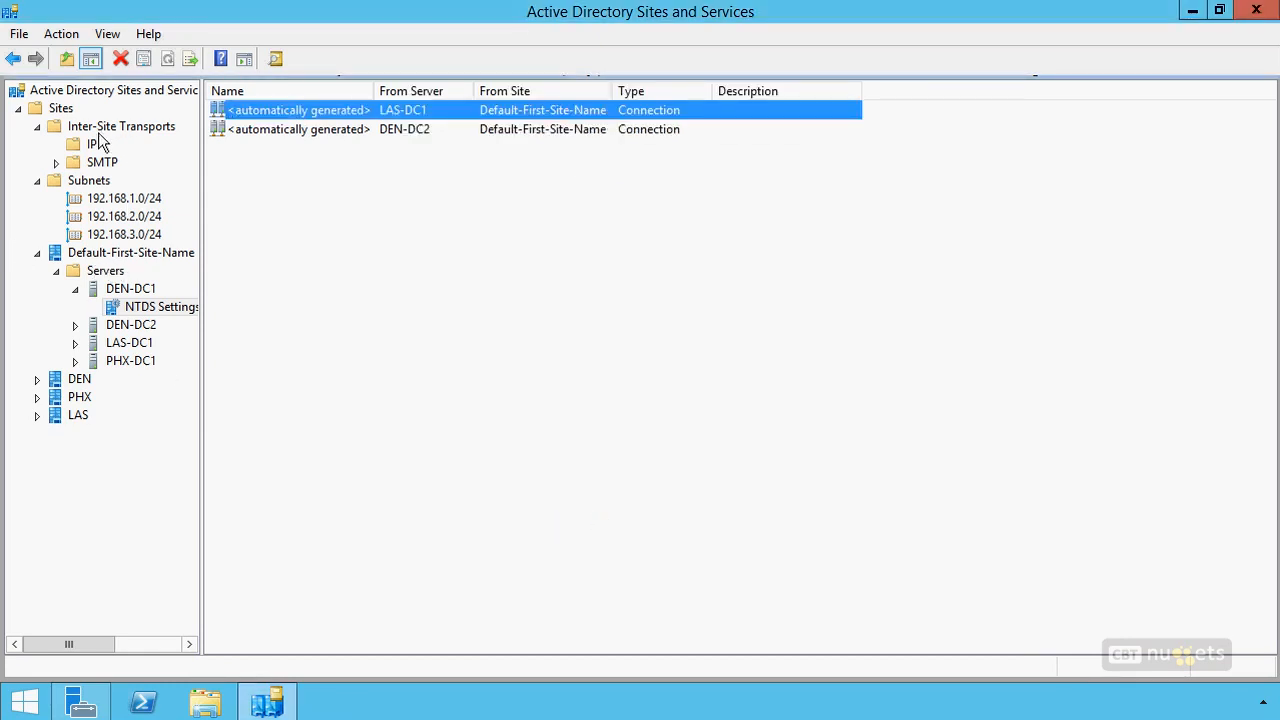
# Step: Create an IP site link named DEN-LAS that contains the DEN and LAS sites
pyautogui.click(90, 144)
pyautogui.doubleClick(306, 90)
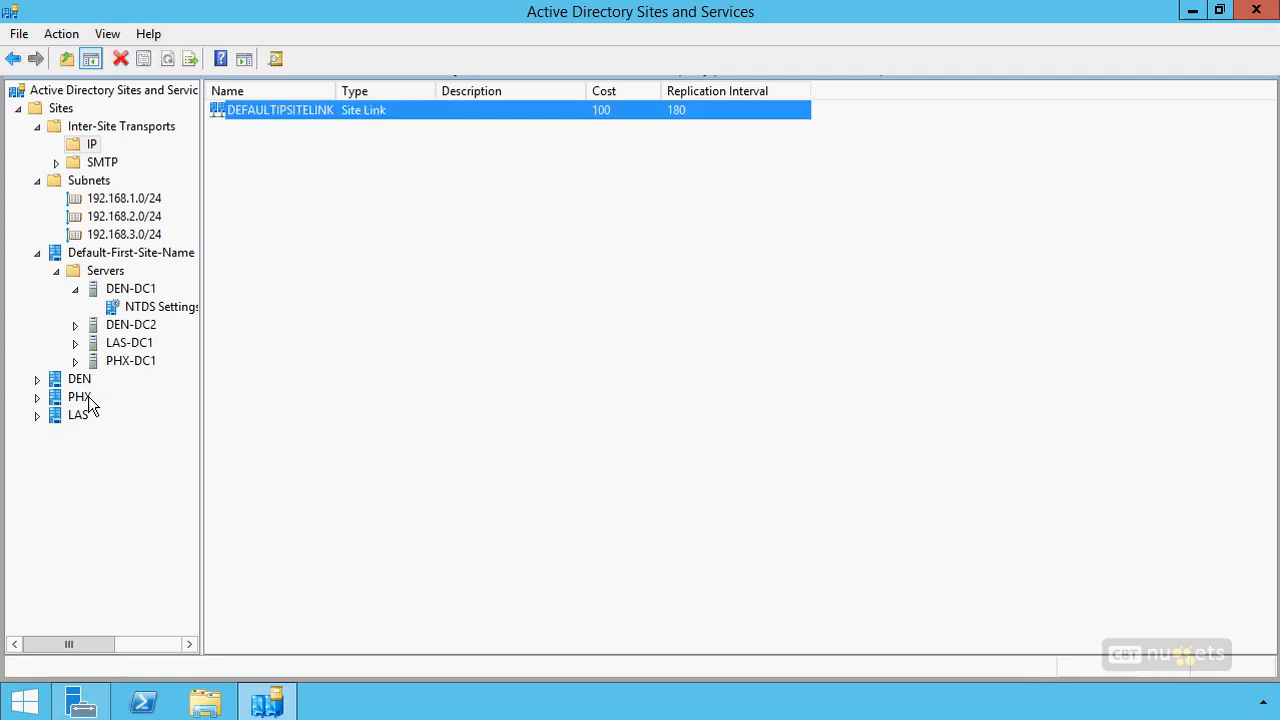
pyautogui.rightClick(91, 145)
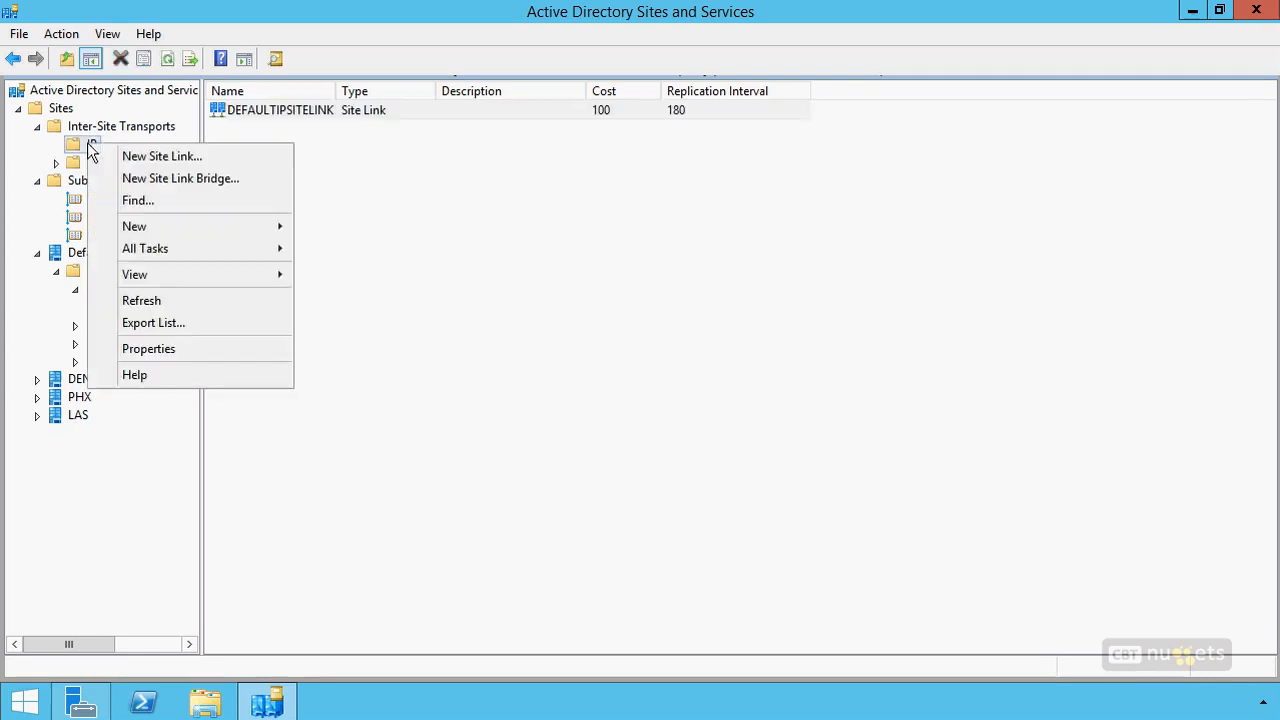
pyautogui.click(161, 157)
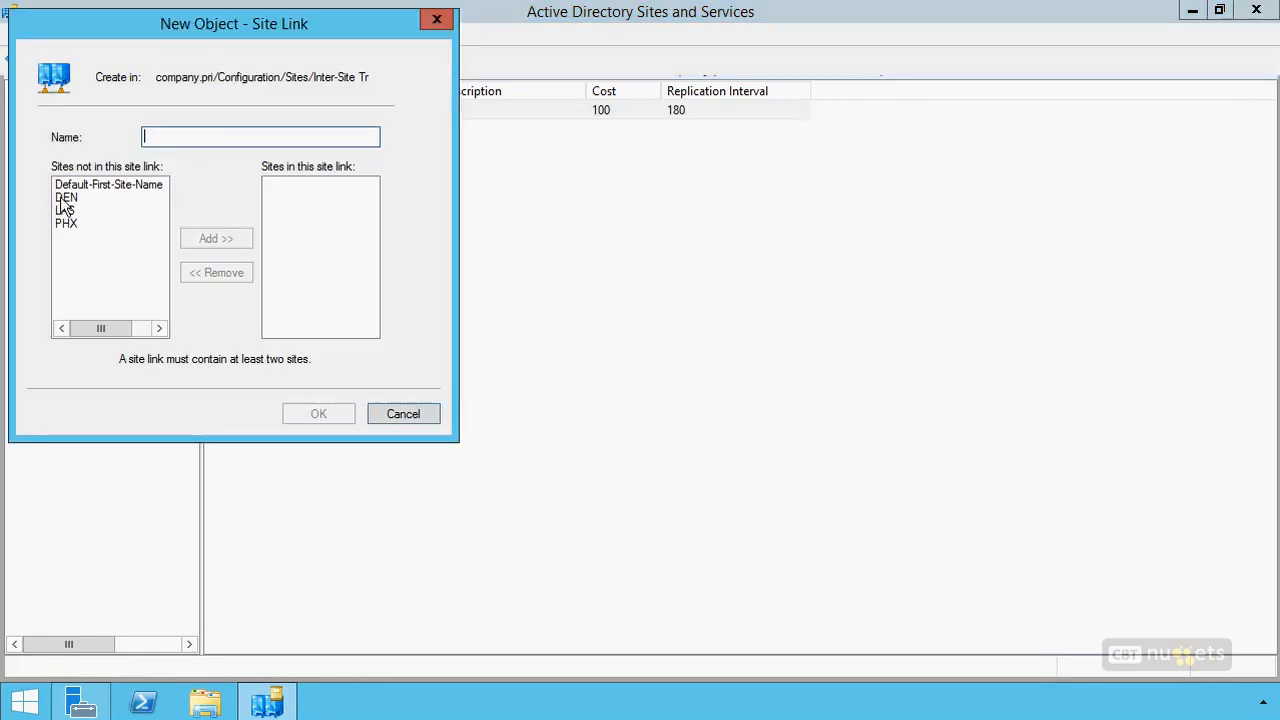
pyautogui.write('DEN-LAS')
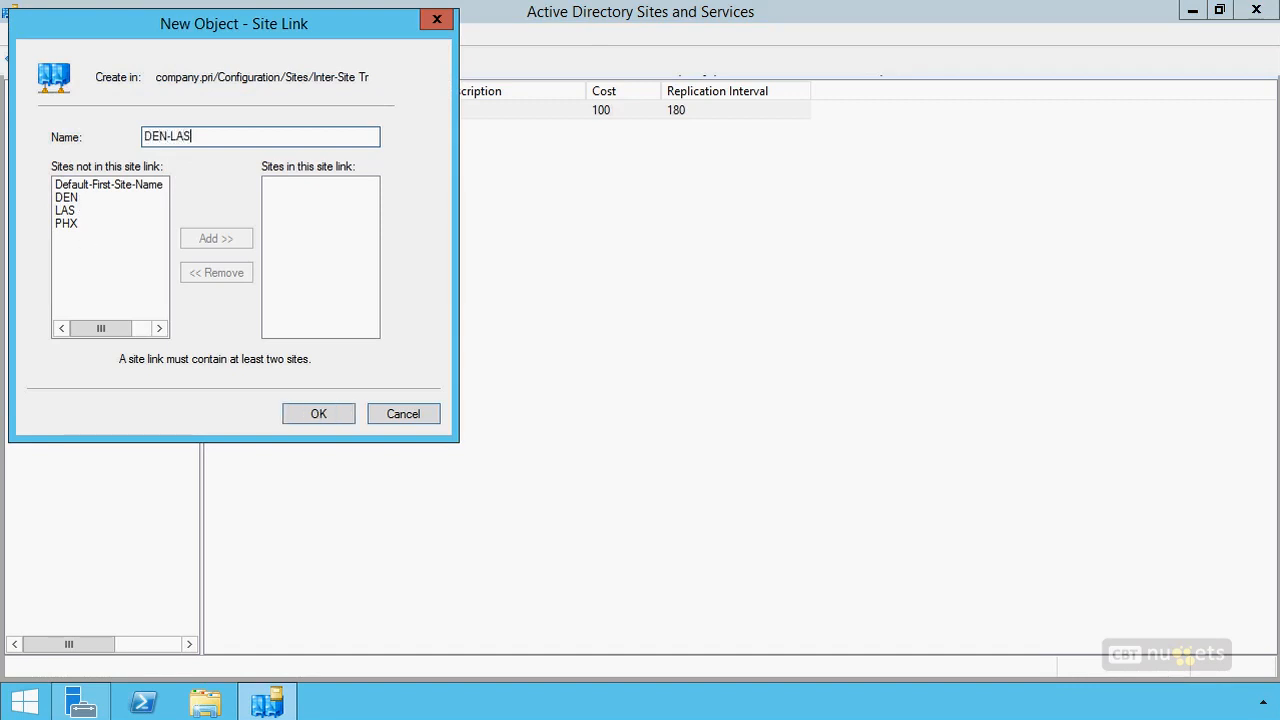
pyautogui.click(64, 198)
pyautogui.keyDown('shift'); pyautogui.click(112, 211); pyautogui.keyUp('shift')
pyautogui.click(214, 240)
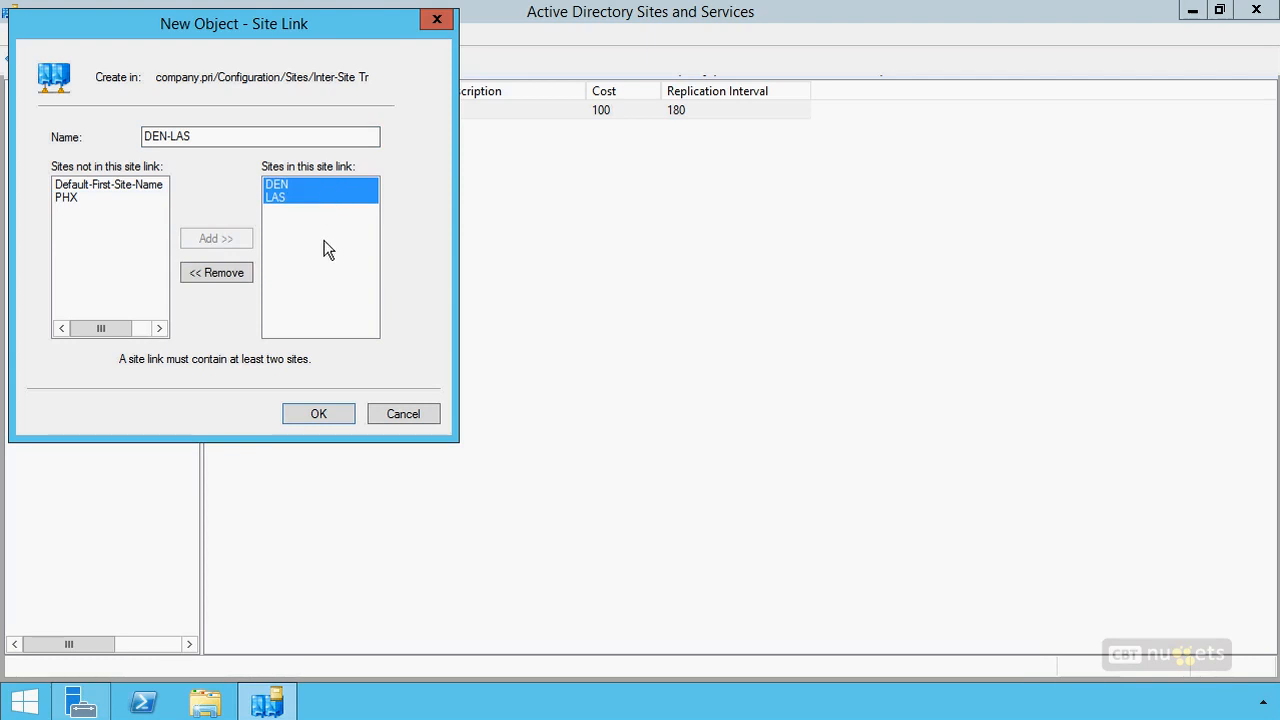
pyautogui.click(318, 414)
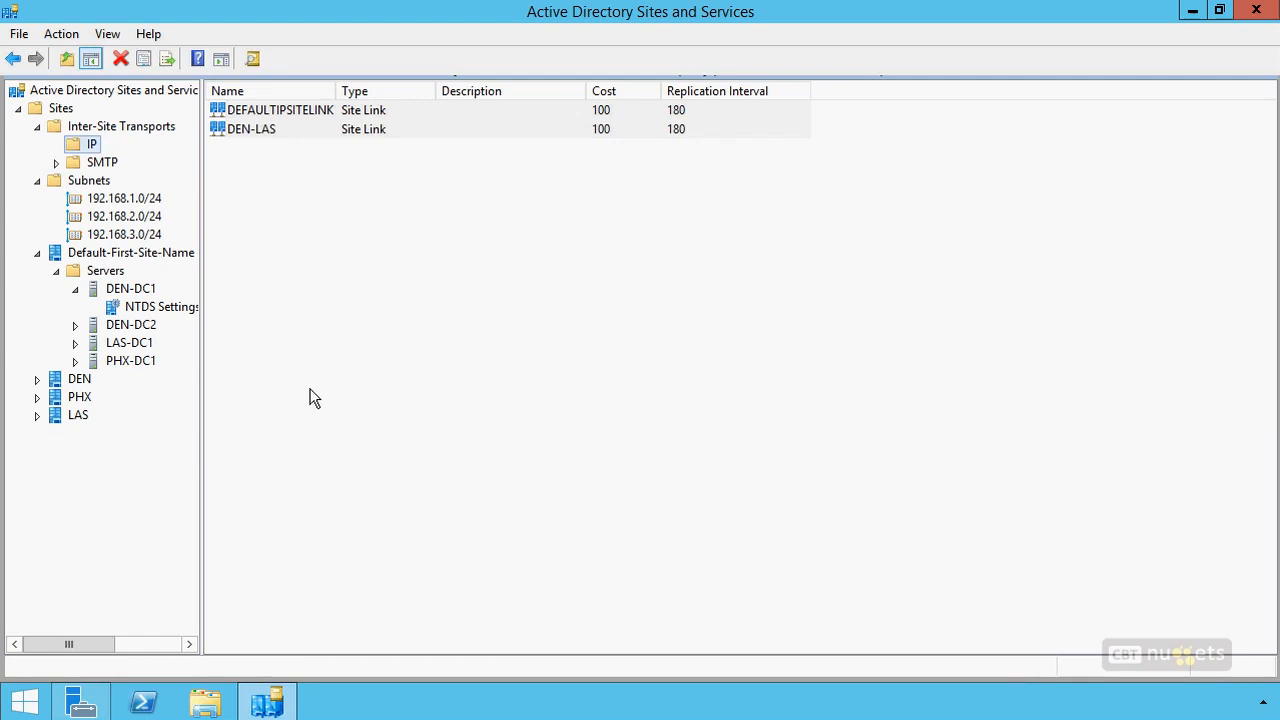
# Step: Create an IP site link named DEN-PHX that contains the DEN and PHX sites
pyautogui.rightClick(92, 145)
pyautogui.click(162, 156)
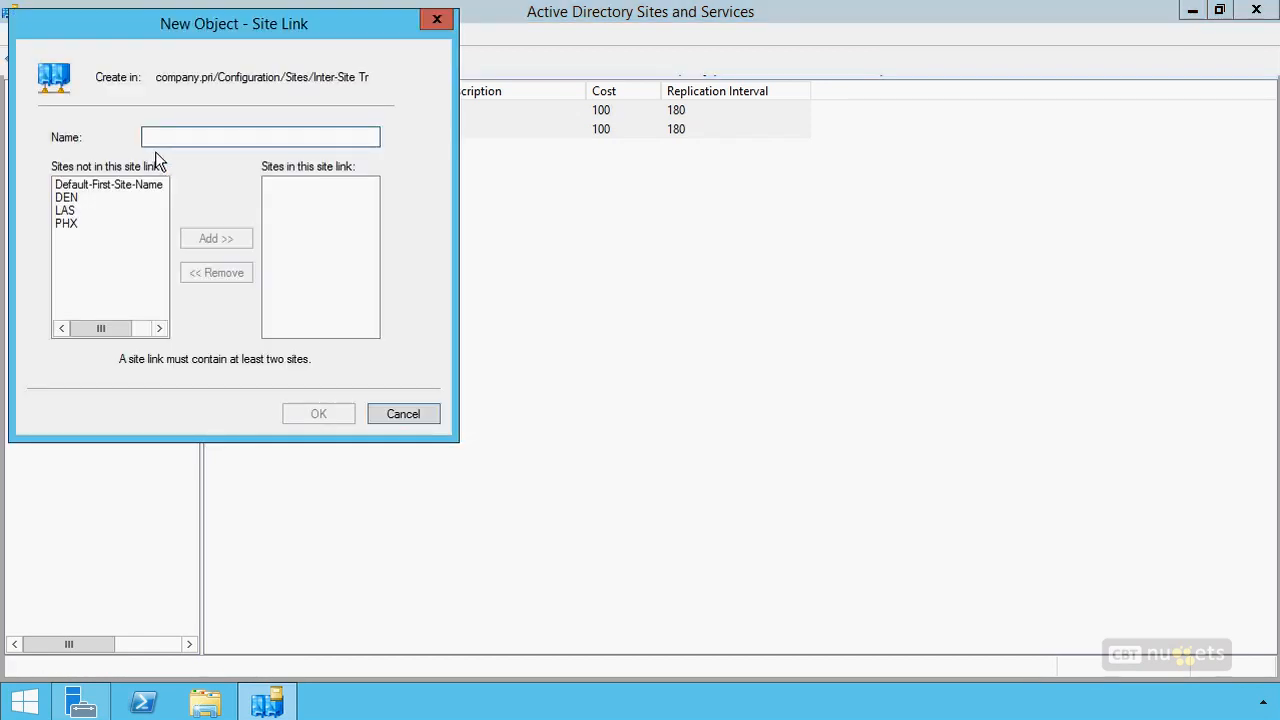
pyautogui.write('DEN-PHX')
pyautogui.click(66, 198)
pyautogui.keyDown('ctrl'); pyautogui.click(72, 225); pyautogui.keyUp('ctrl')
pyautogui.click(231, 242)
pyautogui.click(314, 416)
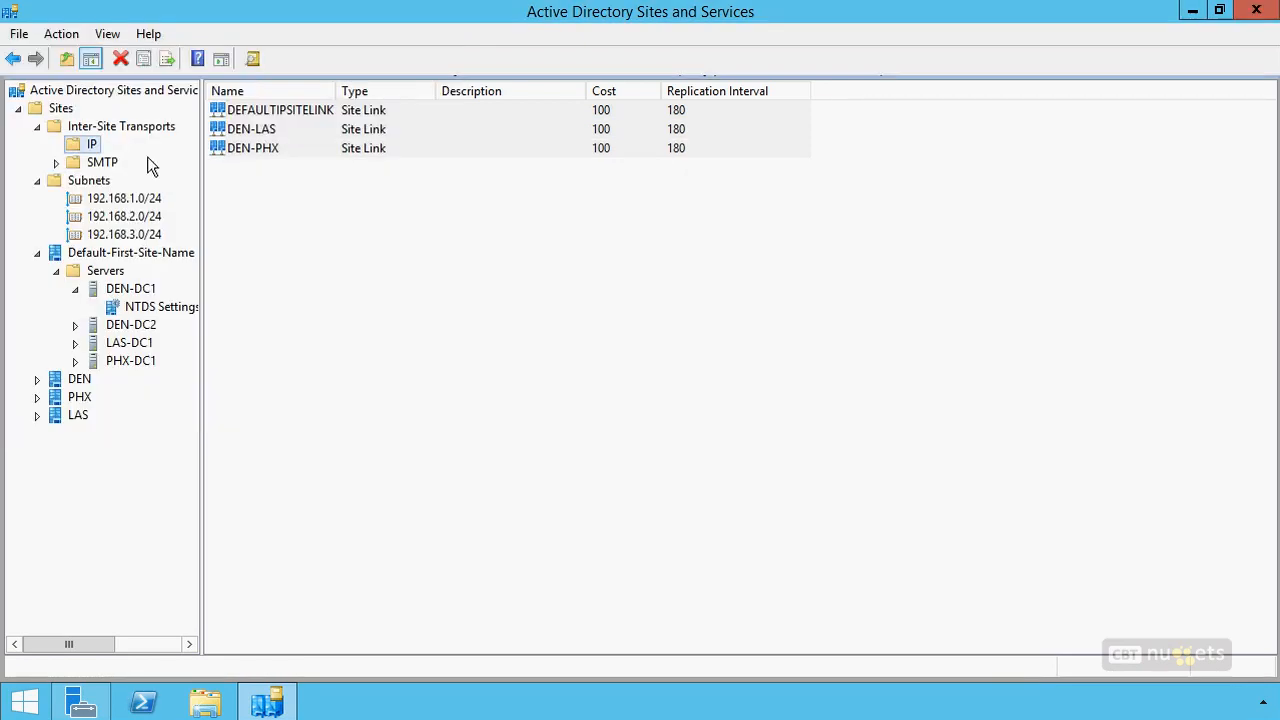
# Step: Create an IP site link named LAS-PHX that contains the LAS and PHX sites
pyautogui.rightClick(82, 143)
pyautogui.click(131, 157)
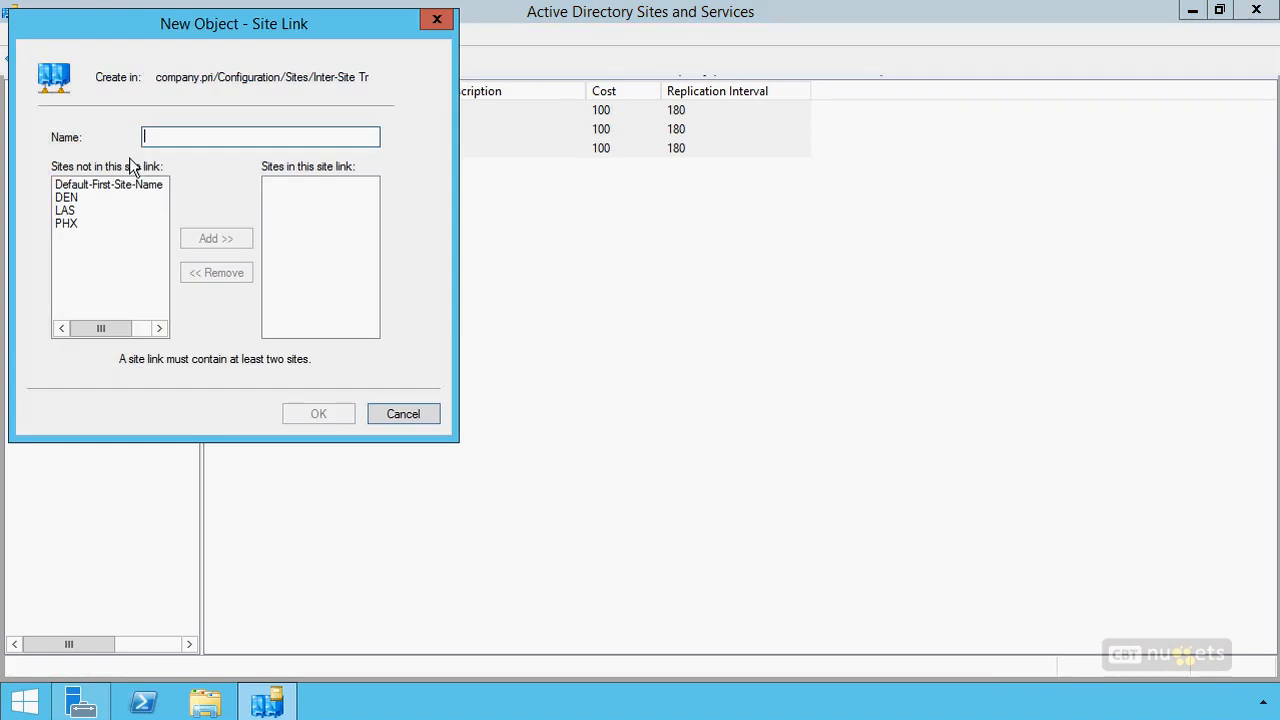
pyautogui.write('LAS_PH')
pyautogui.press('BackSpace')
pyautogui.press('BackSpace')
pyautogui.press('BackSpace')
pyautogui.write('-PHX')
pyautogui.click(72, 211)
pyautogui.keyDown('ctrl'); pyautogui.click(77, 226); pyautogui.keyUp('ctrl')
pyautogui.click(226, 243)
pyautogui.click(333, 413)
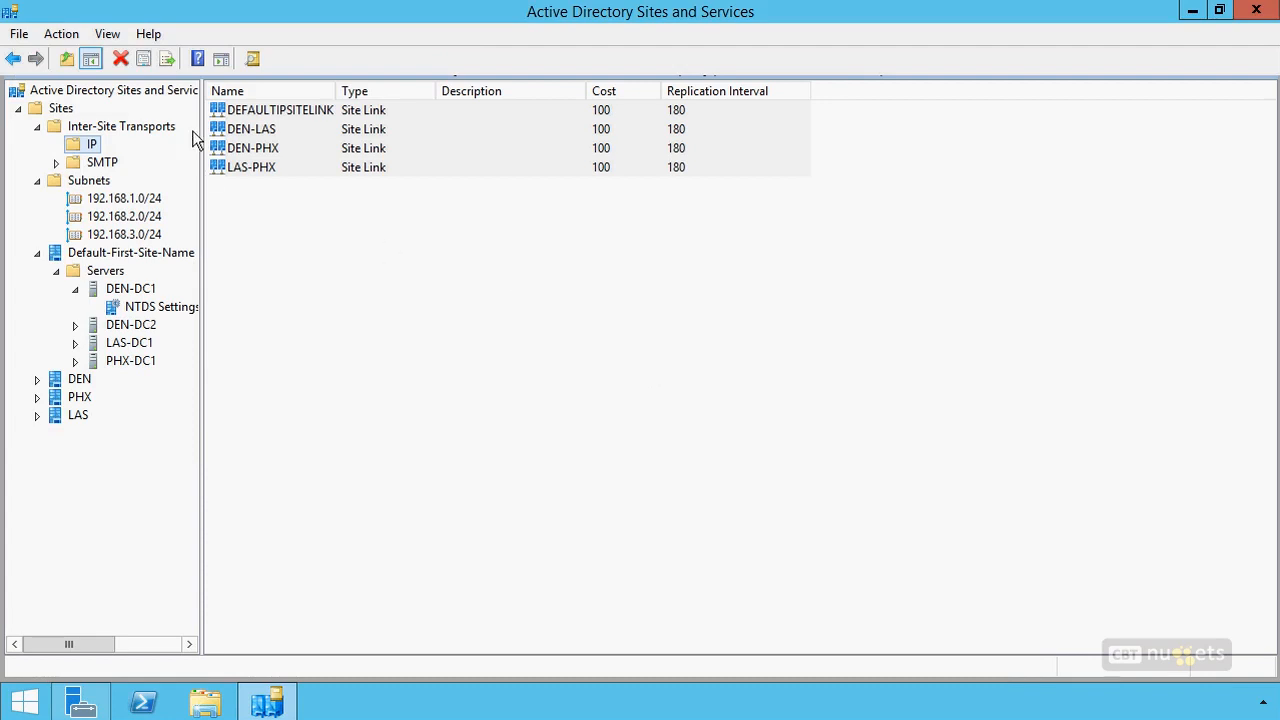
# Step: Examine the member sites, cost and replication interval of the DEN-LAS, DEN-PHX and LAS-PHX site links without changing them
pyautogui.click(287, 257)
pyautogui.doubleClick(250, 133)
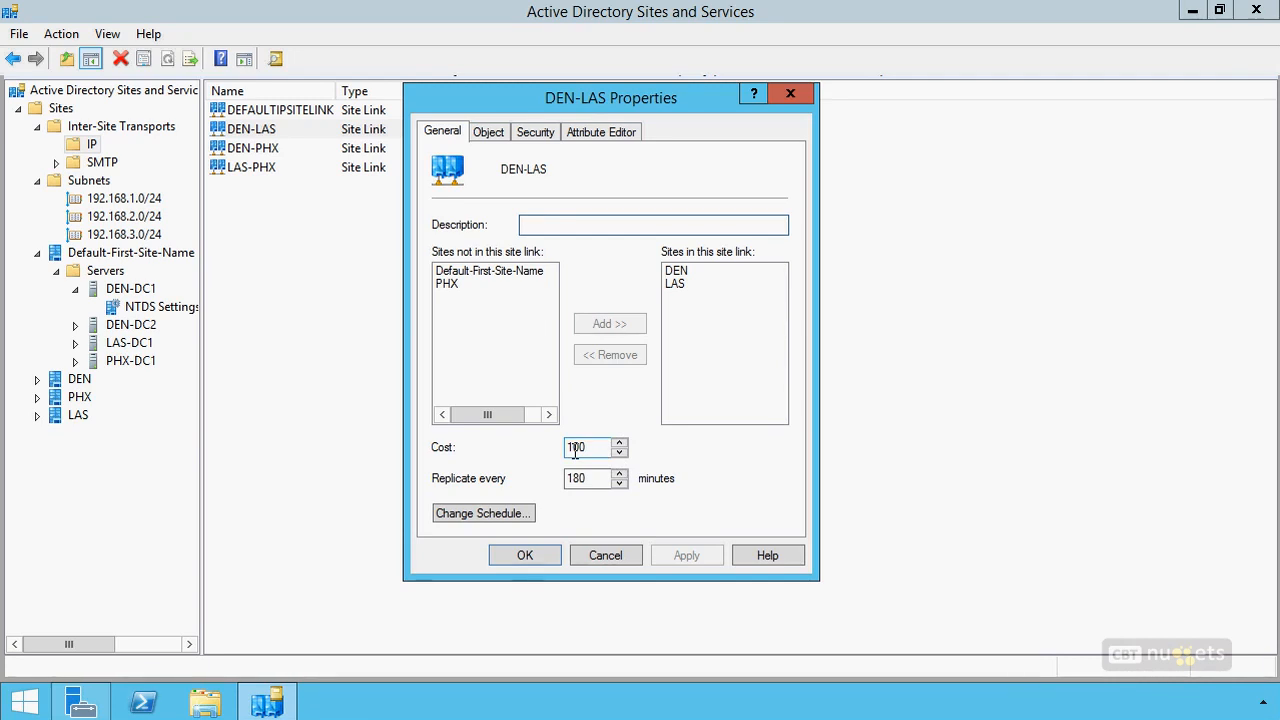
pyautogui.click(607, 556)
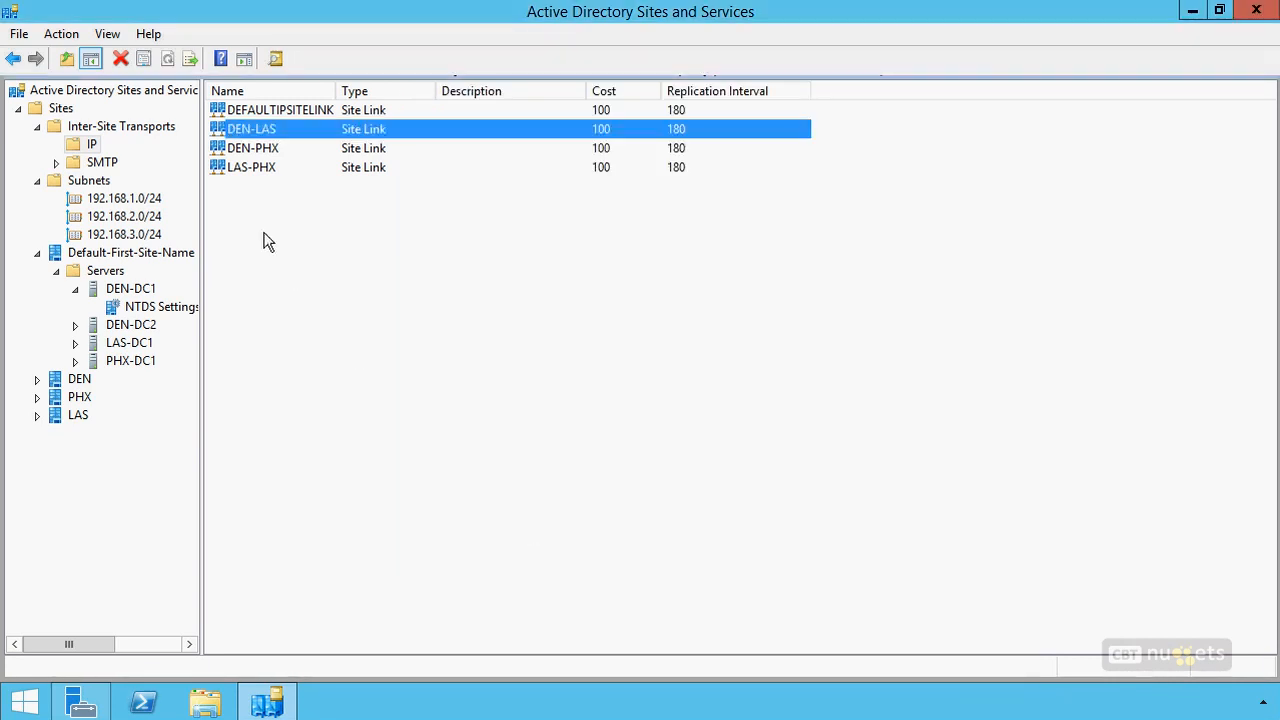
pyautogui.doubleClick(253, 148)
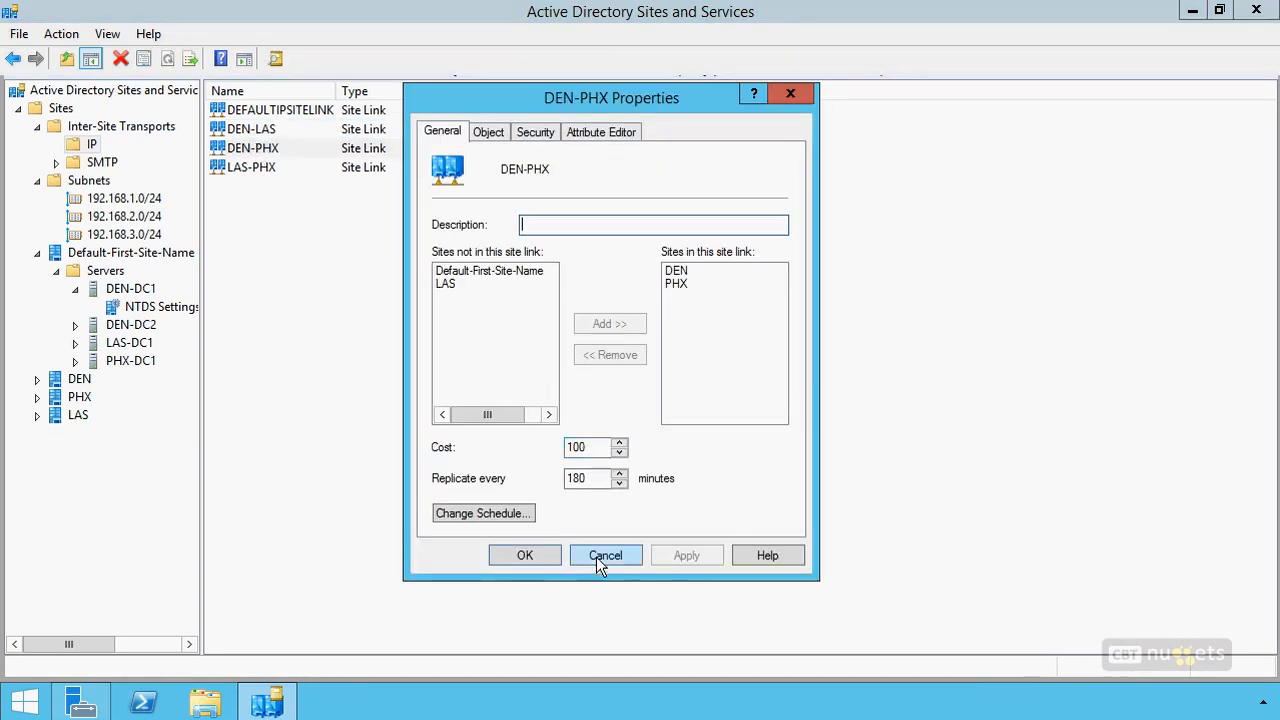
pyautogui.click(596, 557)
pyautogui.doubleClick(268, 168)
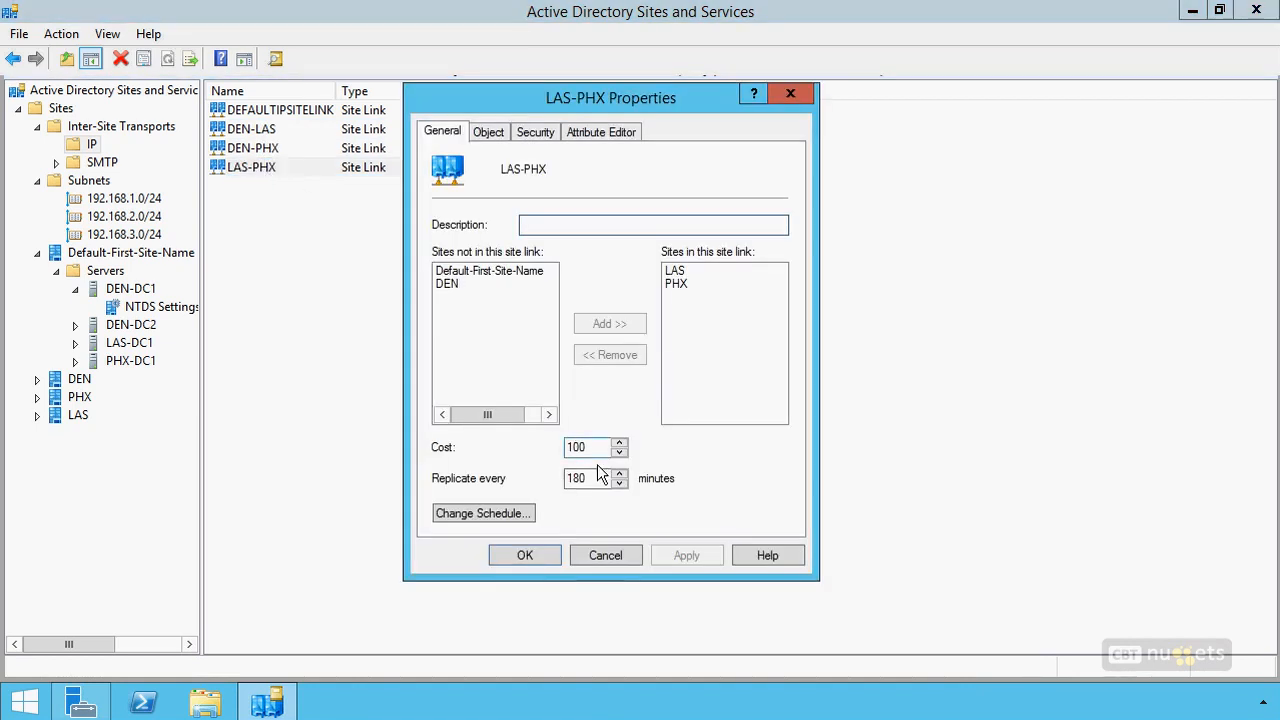
pyautogui.click(603, 555)
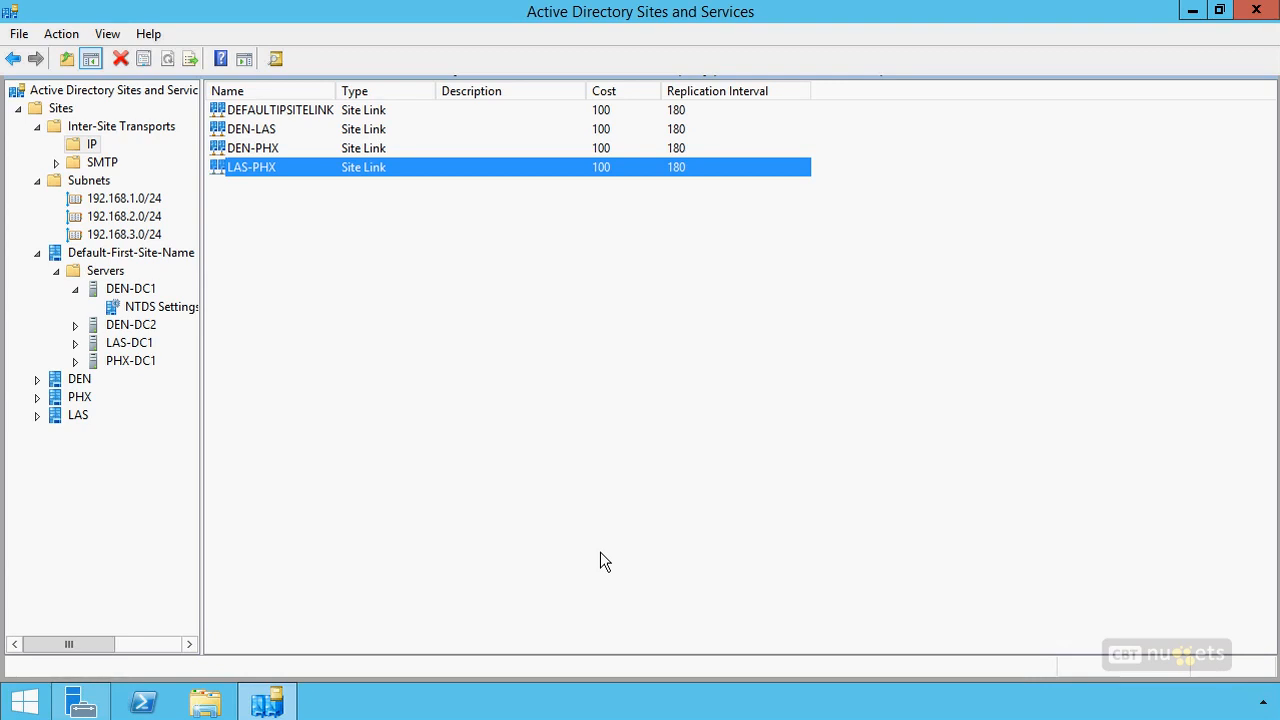
# Step: Set the cost of the LAS-PHX site link to 250
pyautogui.doubleClick(259, 168)
pyautogui.moveTo(605, 447); pyautogui.dragTo(513, 450)
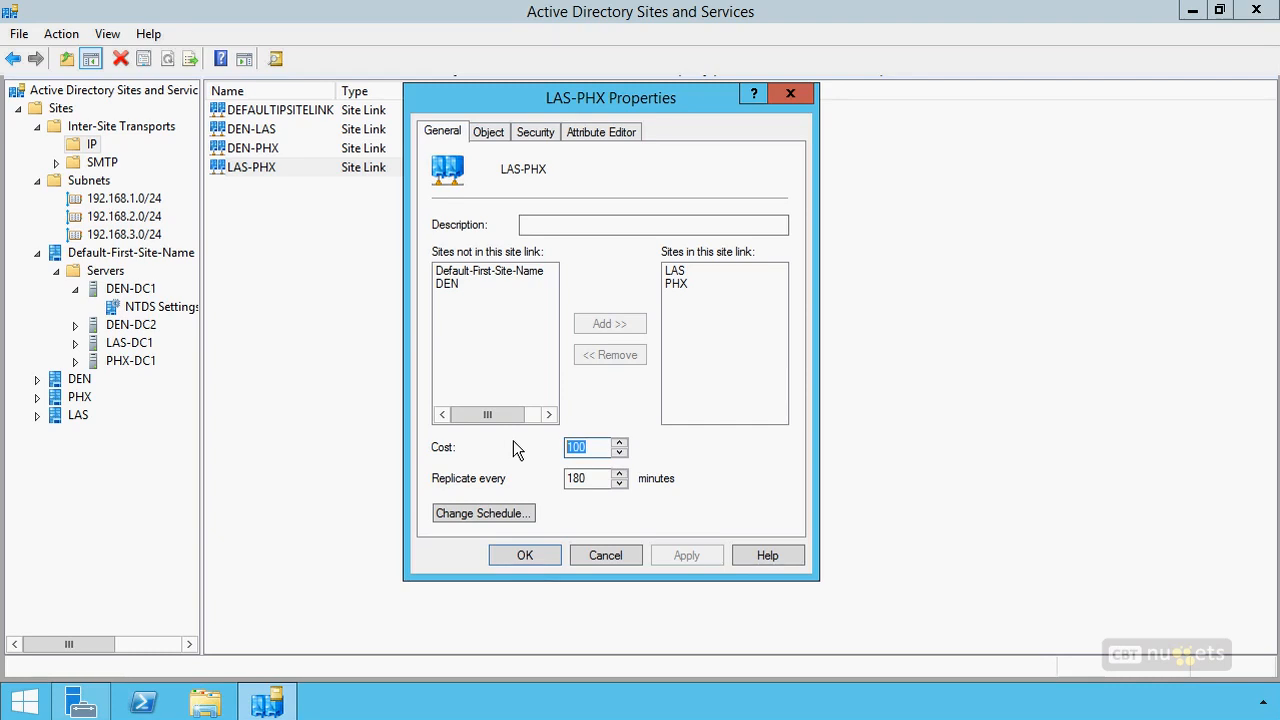
pyautogui.write('50')
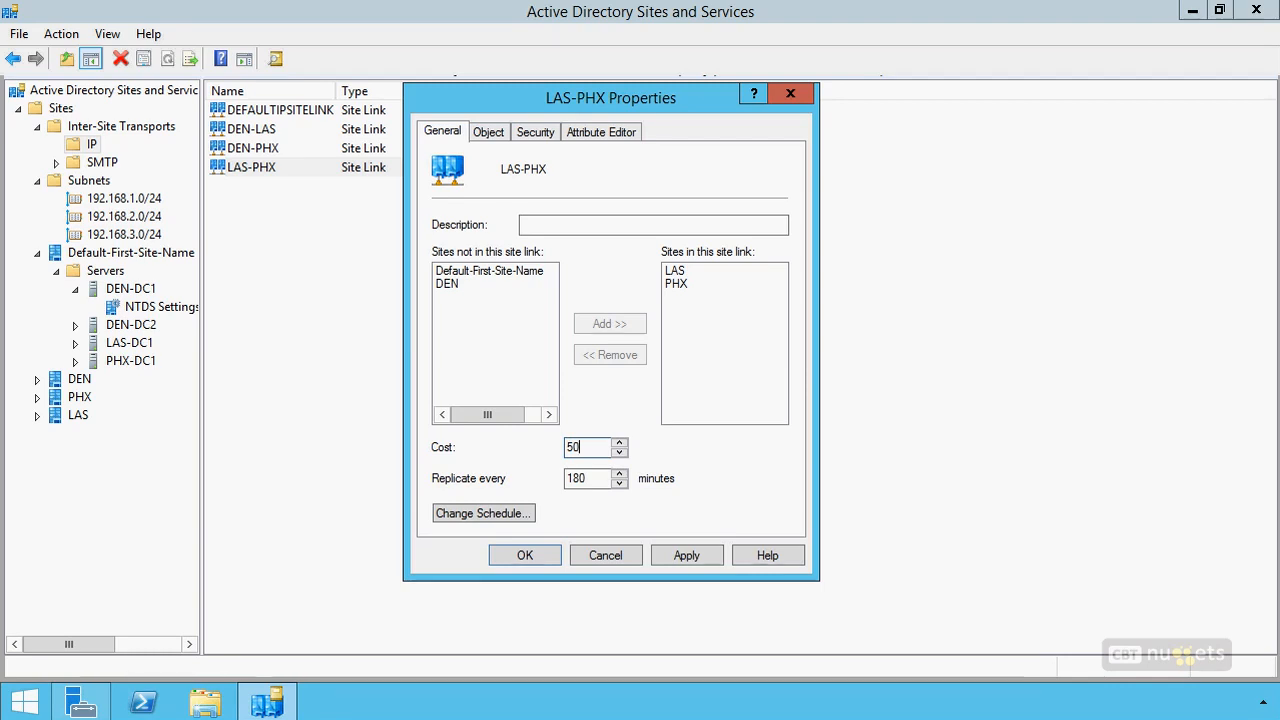
pyautogui.press('BackSpace')
pyautogui.press('BackSpace')
pyautogui.write('200')
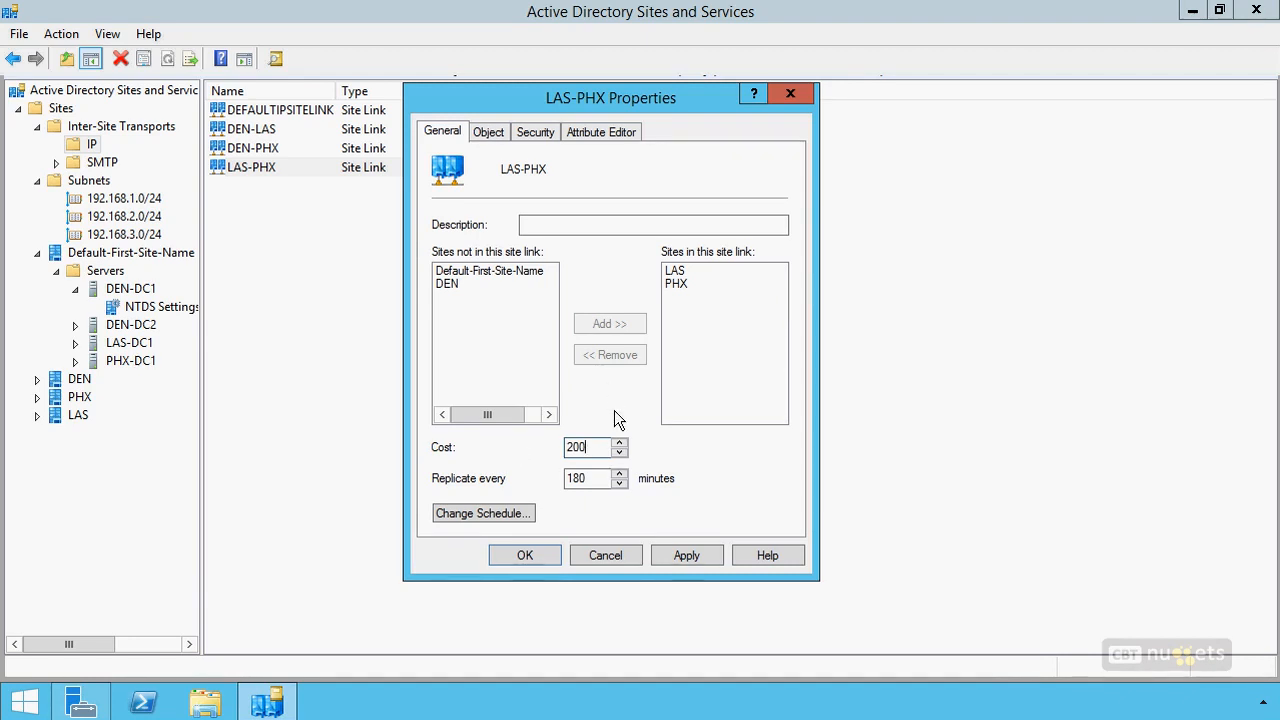
pyautogui.press('BackSpace')
pyautogui.press('BackSpace')
pyautogui.write('50')
pyautogui.click(520, 558)
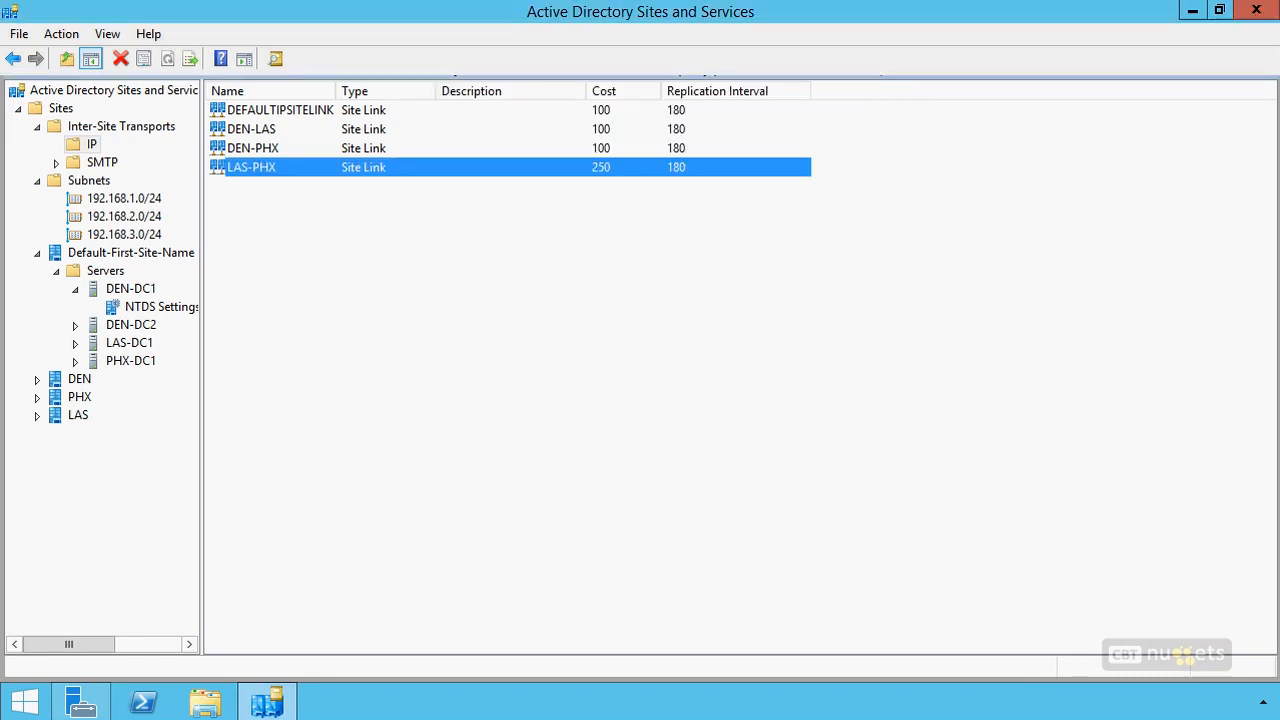
pyautogui.moveTo(755, 203)
pyautogui.mouseDown()
pyautogui.moveTo(630, 450)
pyautogui.moveTo(897, 358)
pyautogui.moveTo(745, 235)
pyautogui.mouseUp()
pyautogui.moveTo(766, 294); pyautogui.dragTo(762, 282)
pyautogui.moveTo(728, 458); pyautogui.dragTo(821, 460)
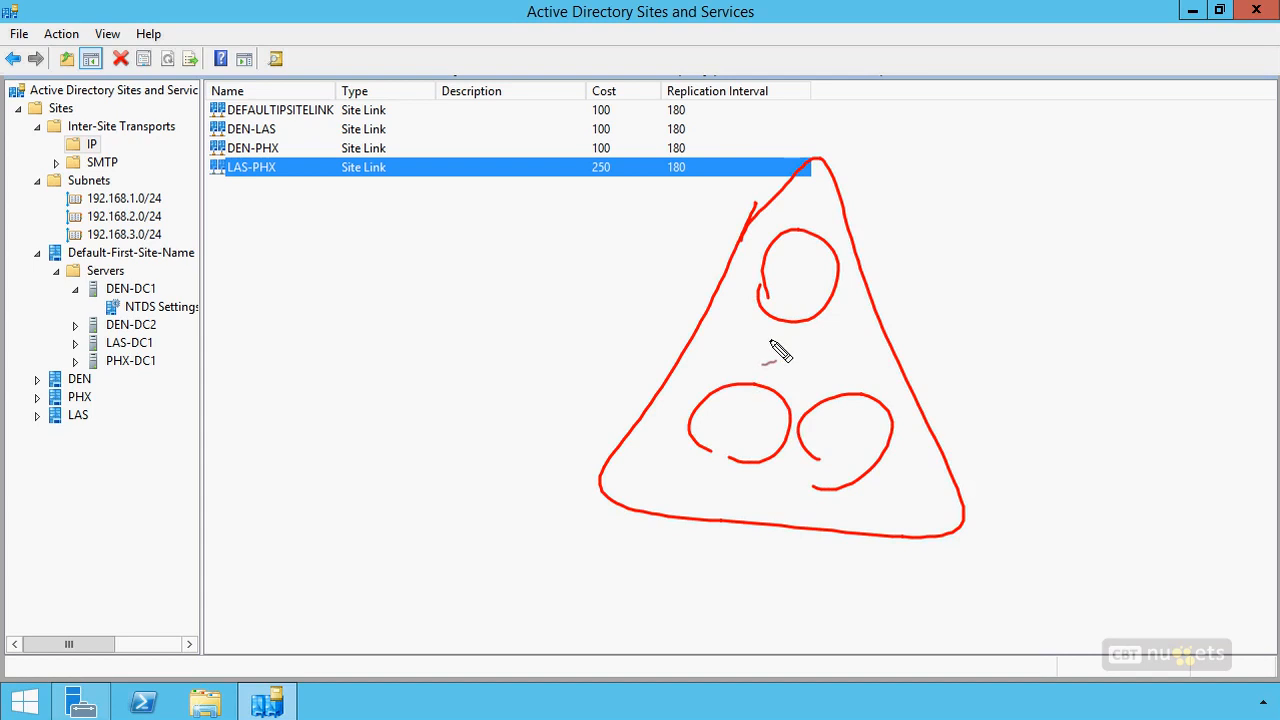
pyautogui.moveTo(790, 288); pyautogui.dragTo(796, 276)
pyautogui.moveTo(741, 409); pyautogui.dragTo(748, 434)
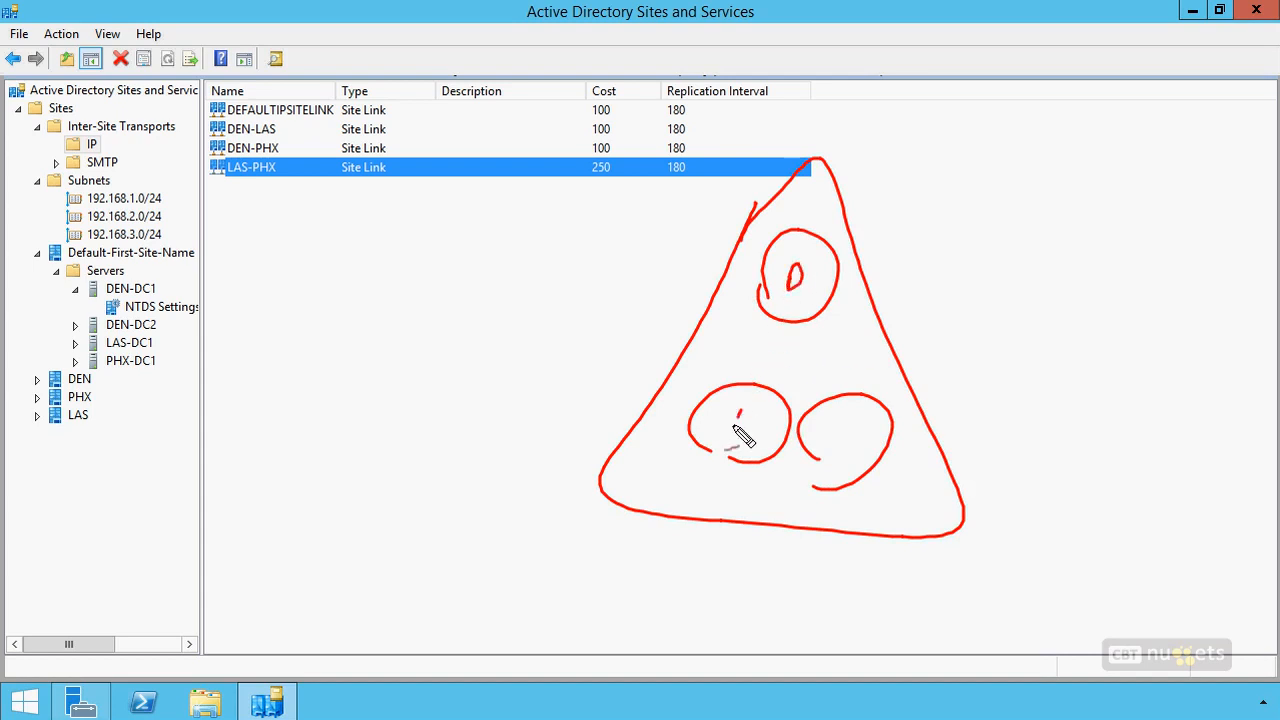
pyautogui.moveTo(758, 330)
pyautogui.mouseDown()
pyautogui.moveTo(748, 356)
pyautogui.moveTo(690, 305)
pyautogui.mouseUp()
pyautogui.moveTo(645, 270)
pyautogui.mouseDown()
pyautogui.moveTo(646, 282)
pyautogui.moveTo(678, 275)
pyautogui.mouseUp()
pyautogui.moveTo(839, 441); pyautogui.dragTo(838, 432)
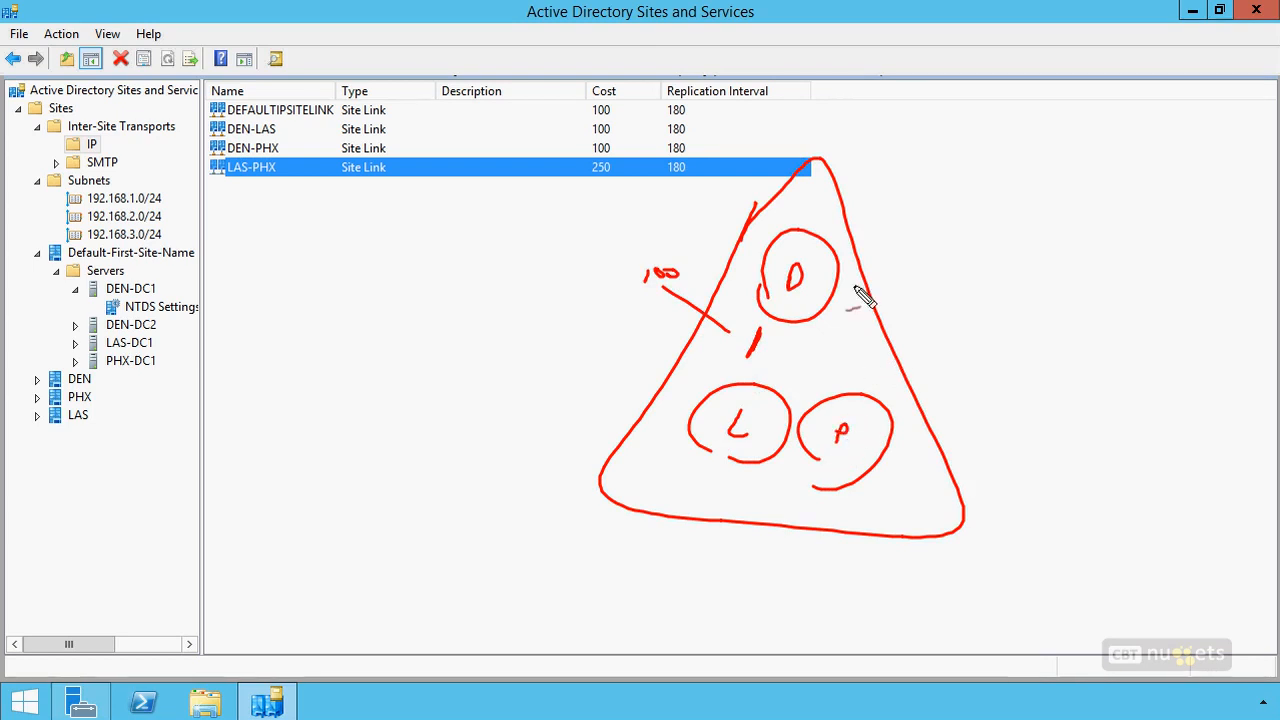
pyautogui.moveTo(826, 336)
pyautogui.mouseDown()
pyautogui.moveTo(845, 374)
pyautogui.moveTo(916, 289)
pyautogui.moveTo(970, 285)
pyautogui.mouseUp()
pyautogui.moveTo(756, 478)
pyautogui.mouseDown()
pyautogui.moveTo(810, 491)
pyautogui.moveTo(788, 556)
pyautogui.moveTo(812, 592)
pyautogui.moveTo(846, 576)
pyautogui.mouseUp()
pyautogui.moveTo(852, 578); pyautogui.dragTo(862, 580)
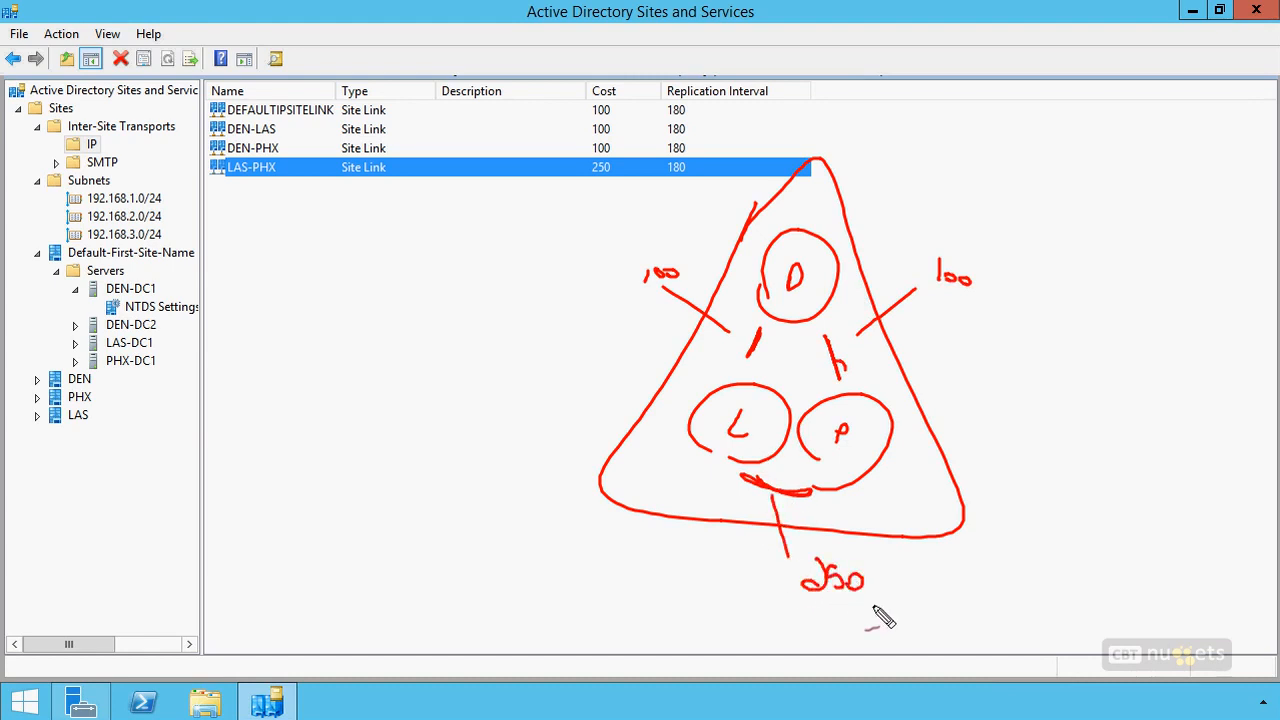
pyautogui.moveTo(730, 400)
pyautogui.mouseDown()
pyautogui.moveTo(731, 317)
pyautogui.moveTo(878, 318)
pyautogui.moveTo(850, 400)
pyautogui.mouseUp()
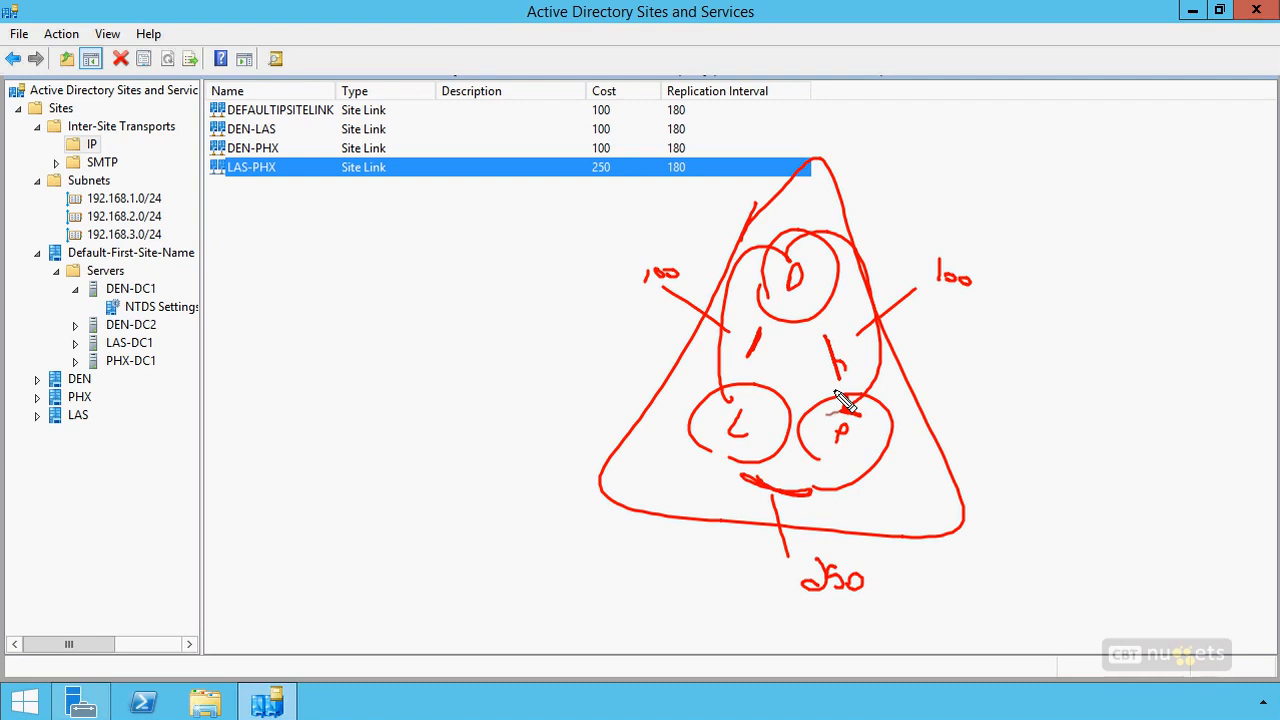
pyautogui.press('Escape')
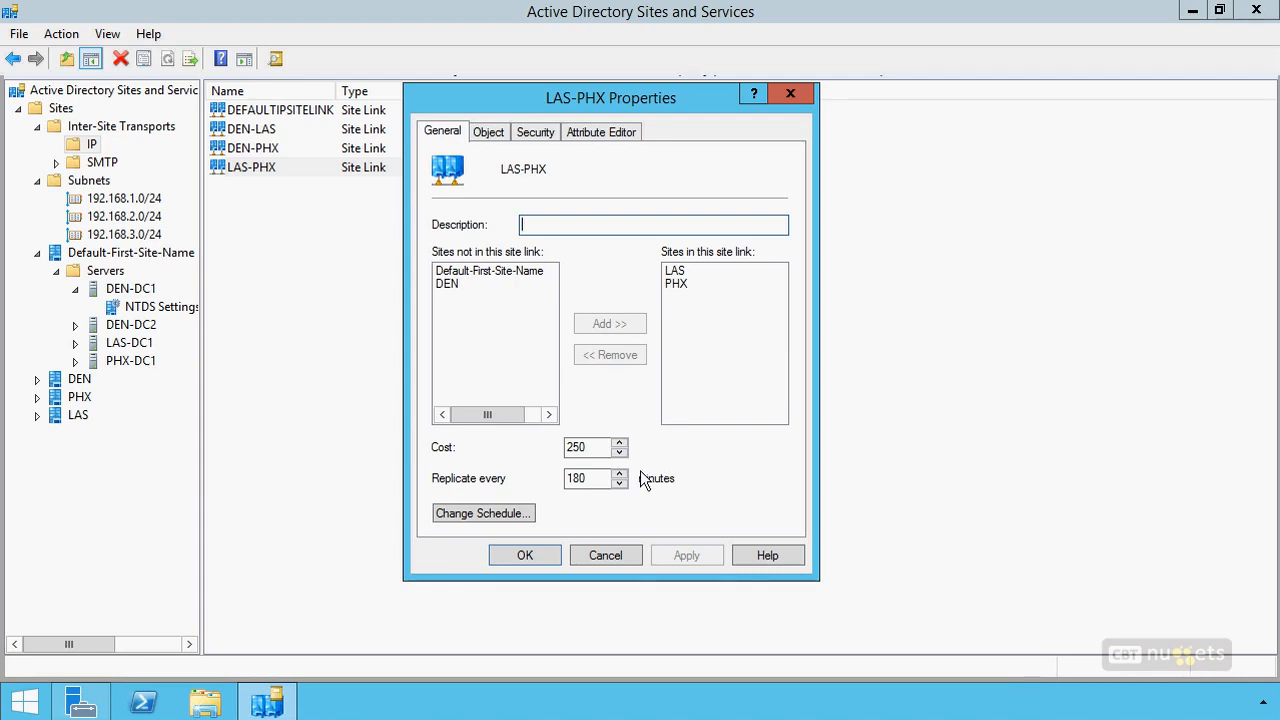
# Step: Try to make replication unavailable from 3:00 PM to 12:00 AM, Sunday through Saturday, in the LAS-PHX site link's schedule
pyautogui.click(463, 514)
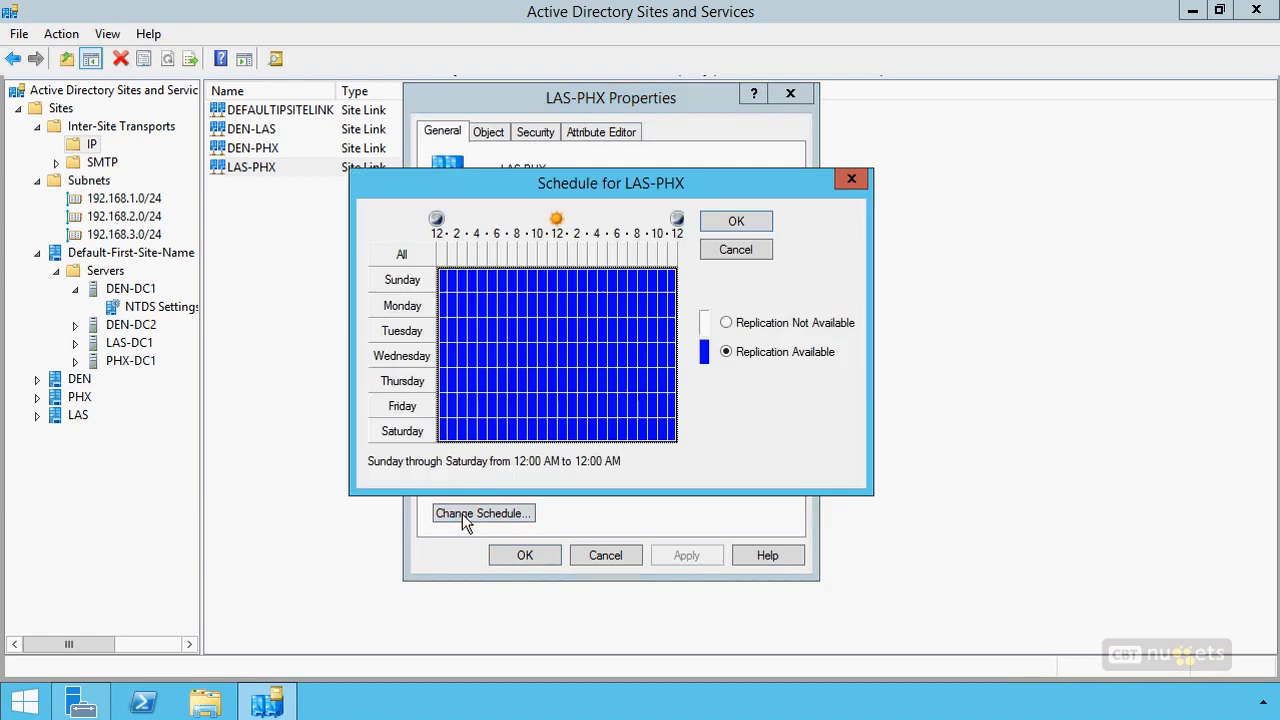
pyautogui.moveTo(591, 276); pyautogui.dragTo(685, 443)
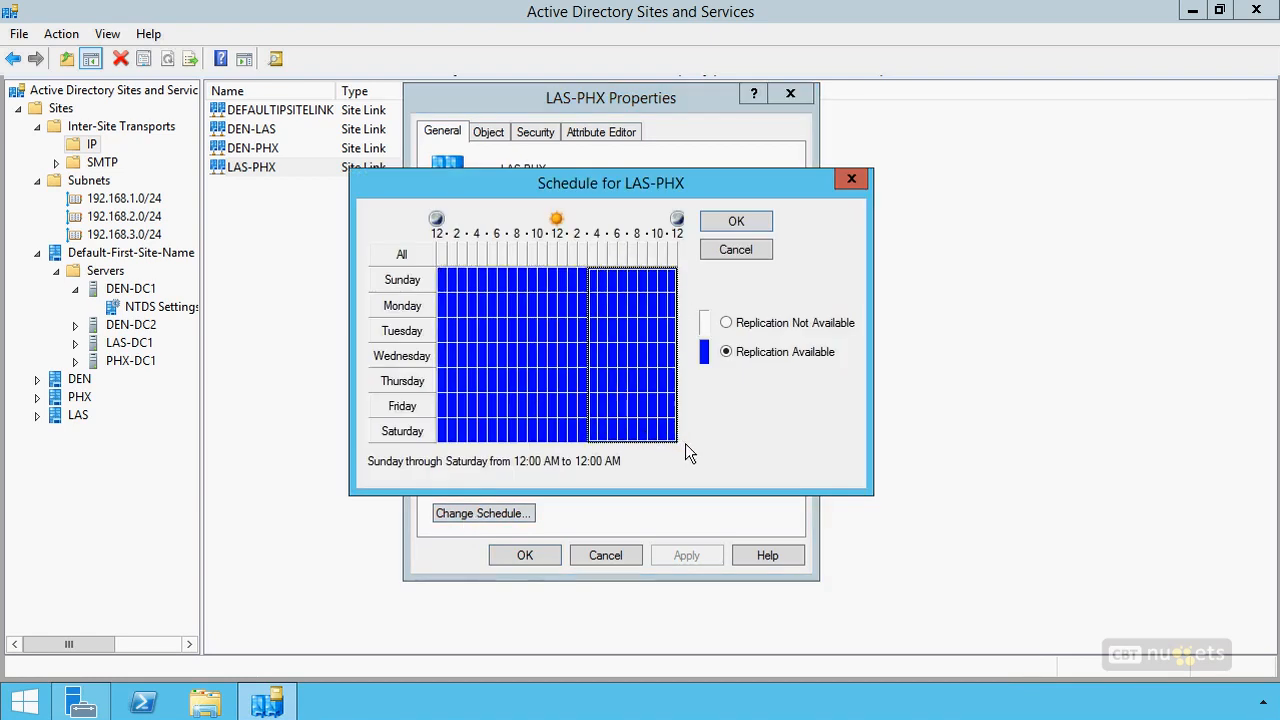
pyautogui.click(726, 323)
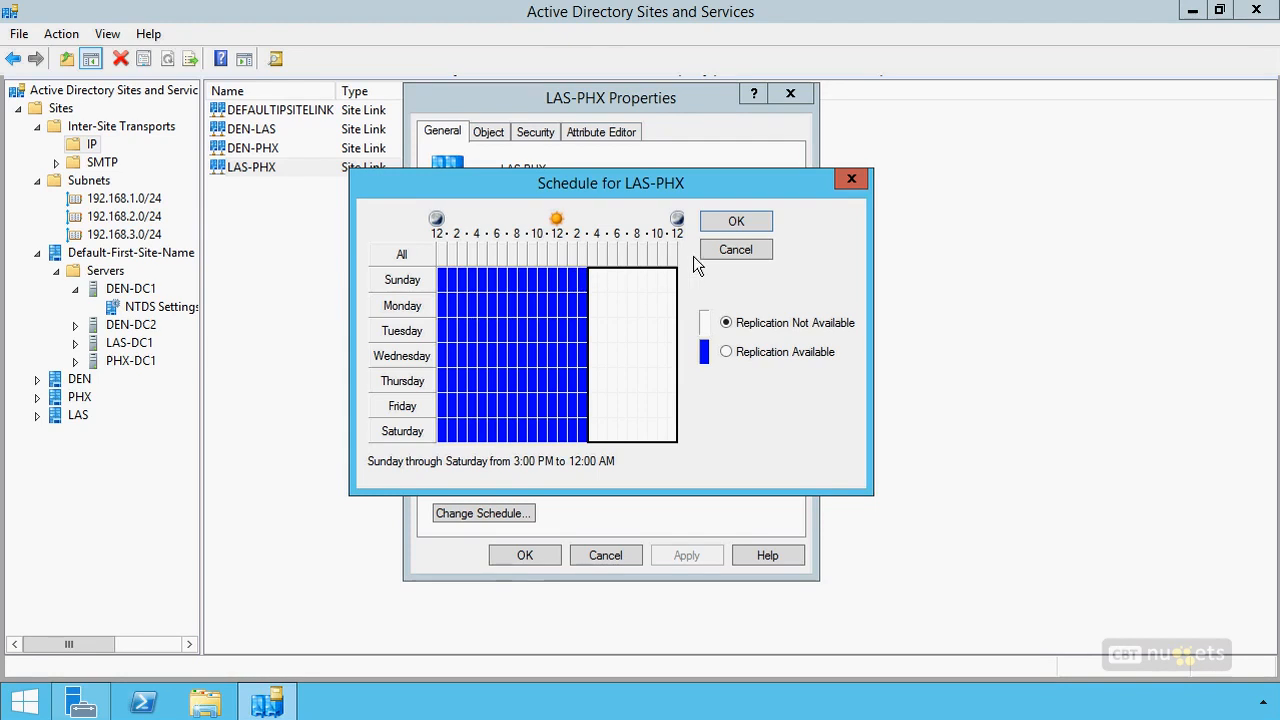
pyautogui.click(726, 250)
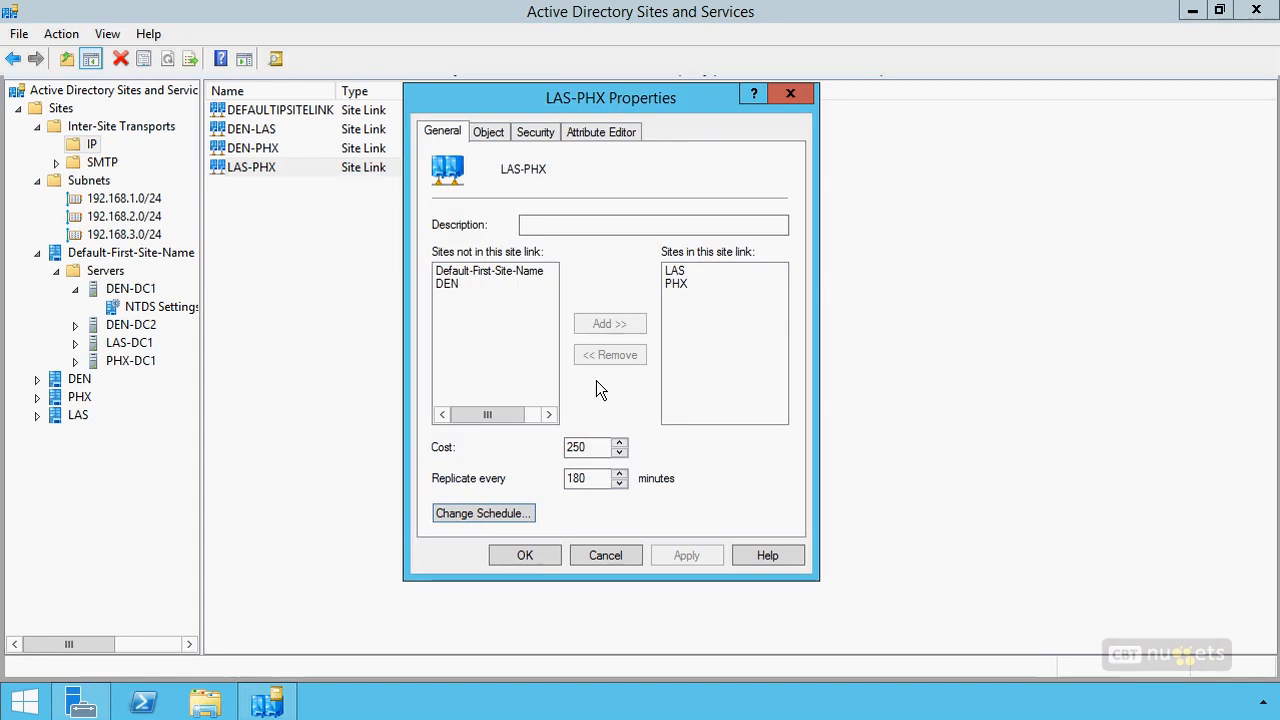
# Step: Set the cost of the LAS-PHX site link to 100
pyautogui.moveTo(597, 447); pyautogui.dragTo(512, 451)
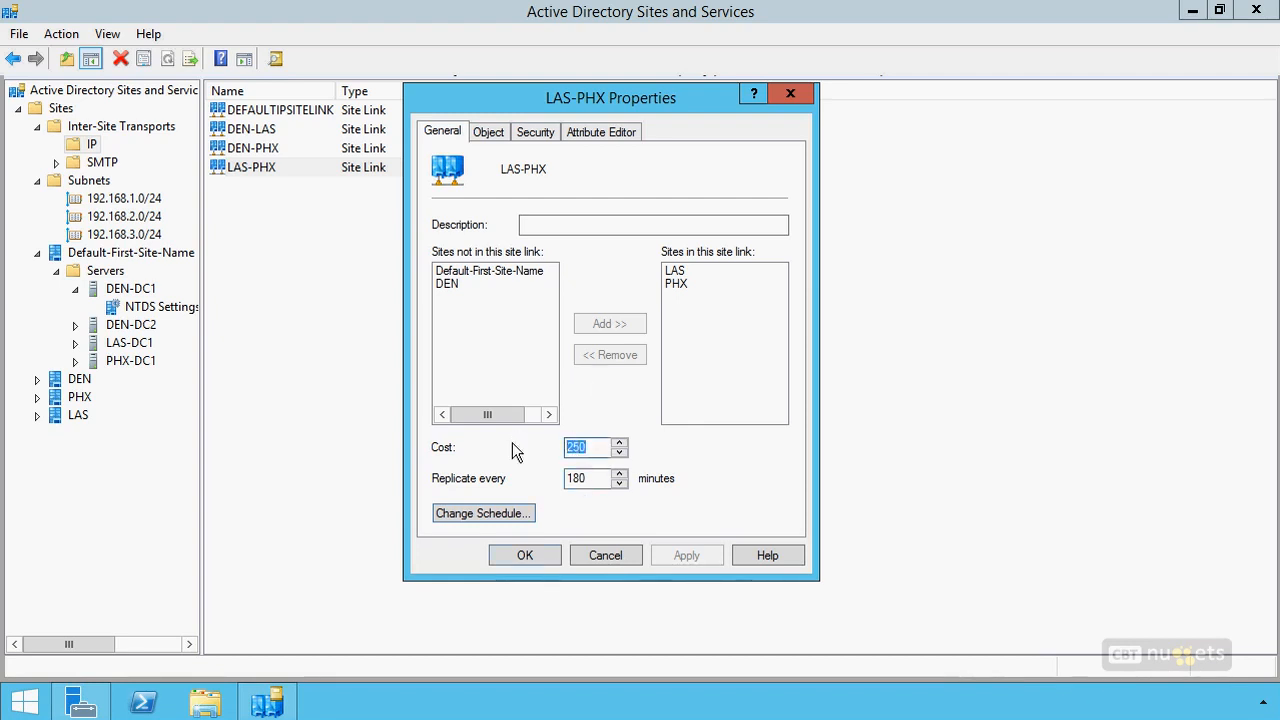
pyautogui.write('100')
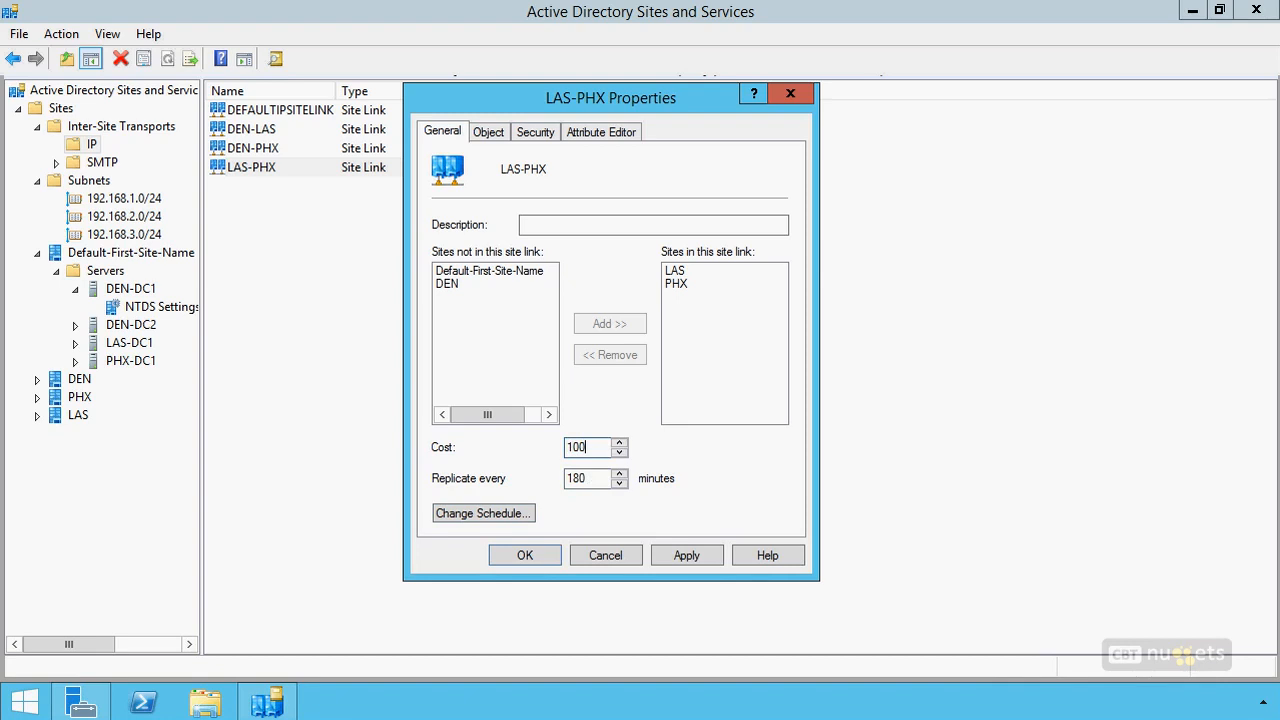
pyautogui.click(527, 555)
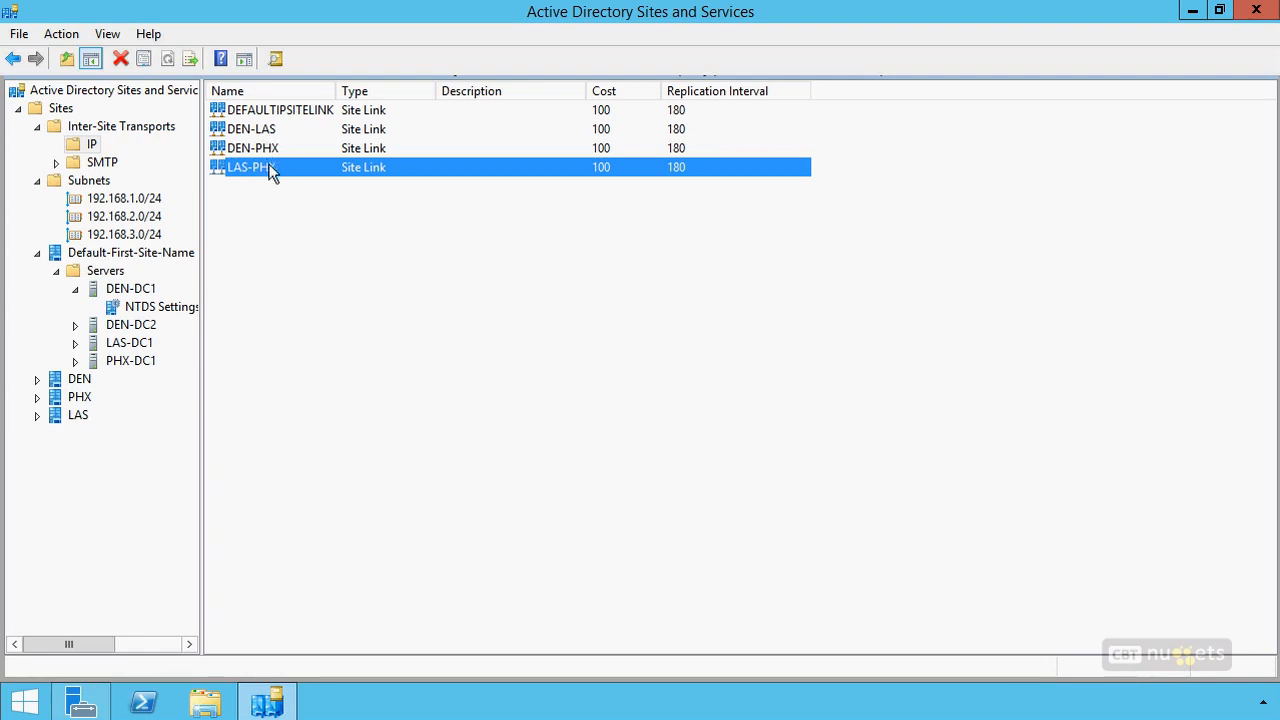
# Step: Move the DEN-DC1 server from Default-First-Site-Name to the DEN site
pyautogui.click(118, 289)
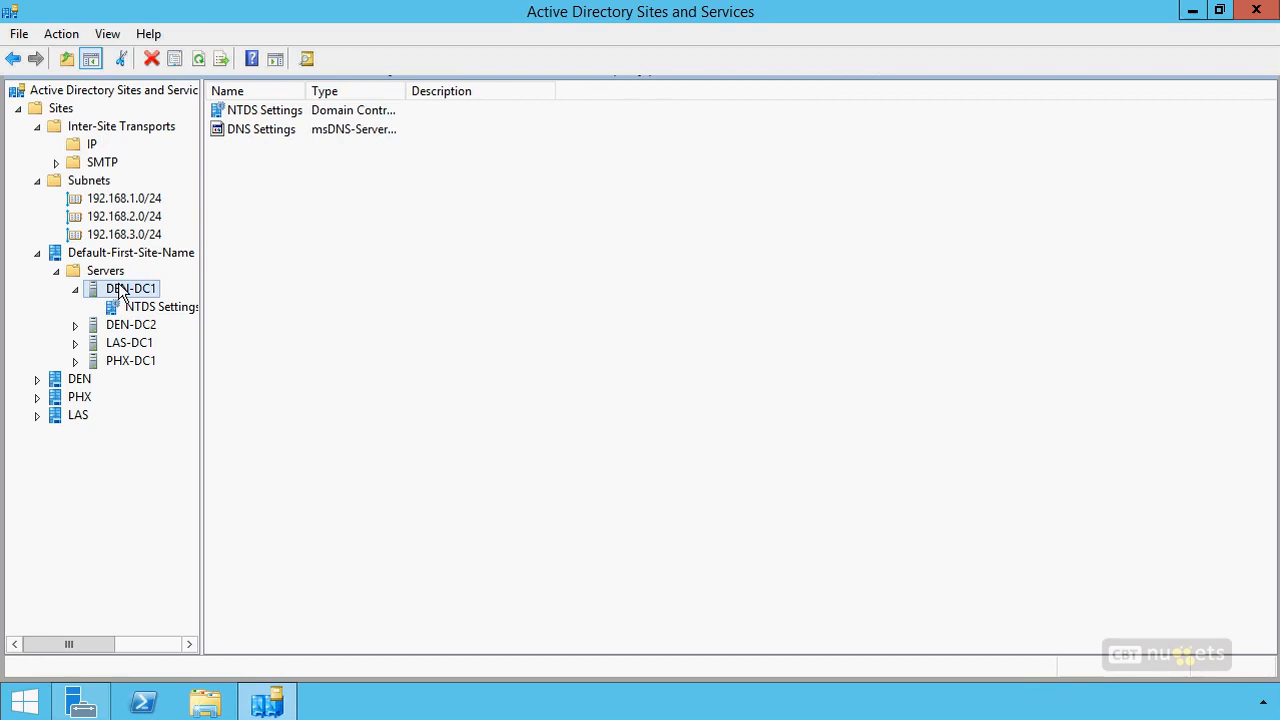
pyautogui.rightClick(143, 291)
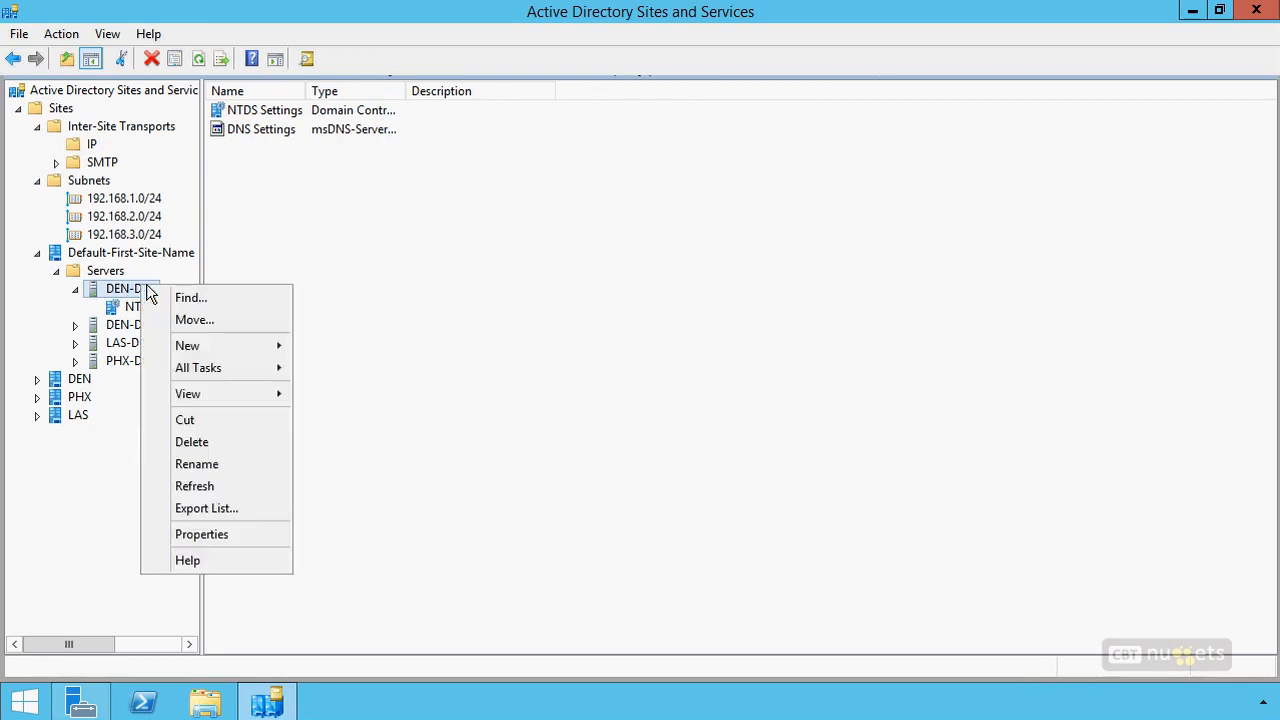
pyautogui.click(213, 322)
pyautogui.click(478, 297)
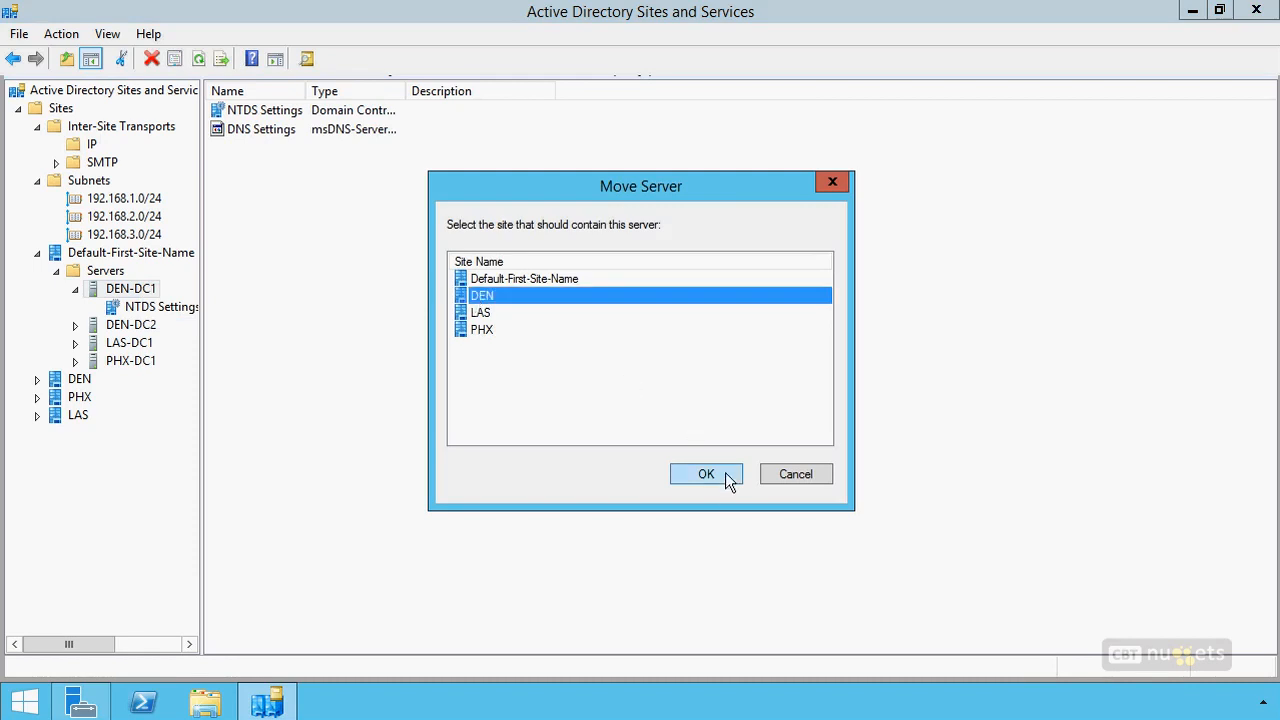
pyautogui.click(725, 473)
# Step: Move the DEN-DC2 server from Default-First-Site-Name to the DEN site
pyautogui.rightClick(143, 290)
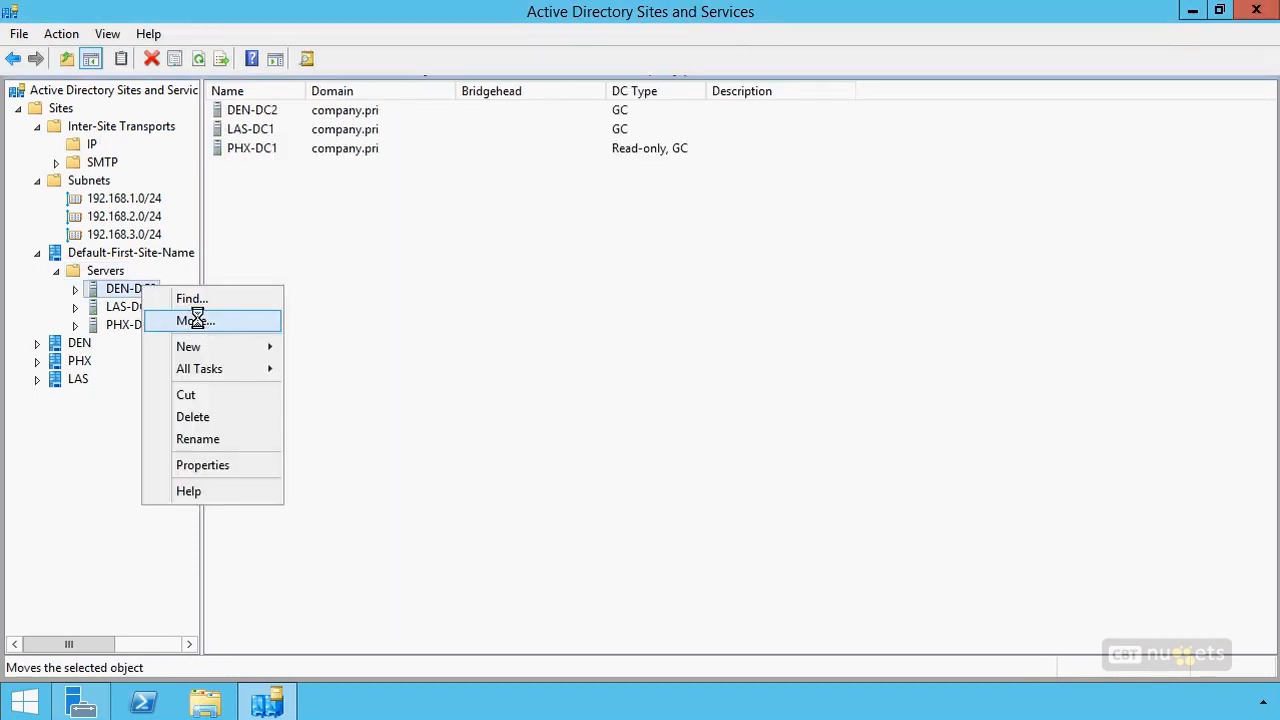
pyautogui.click(200, 322)
pyautogui.click(482, 296)
pyautogui.click(729, 466)
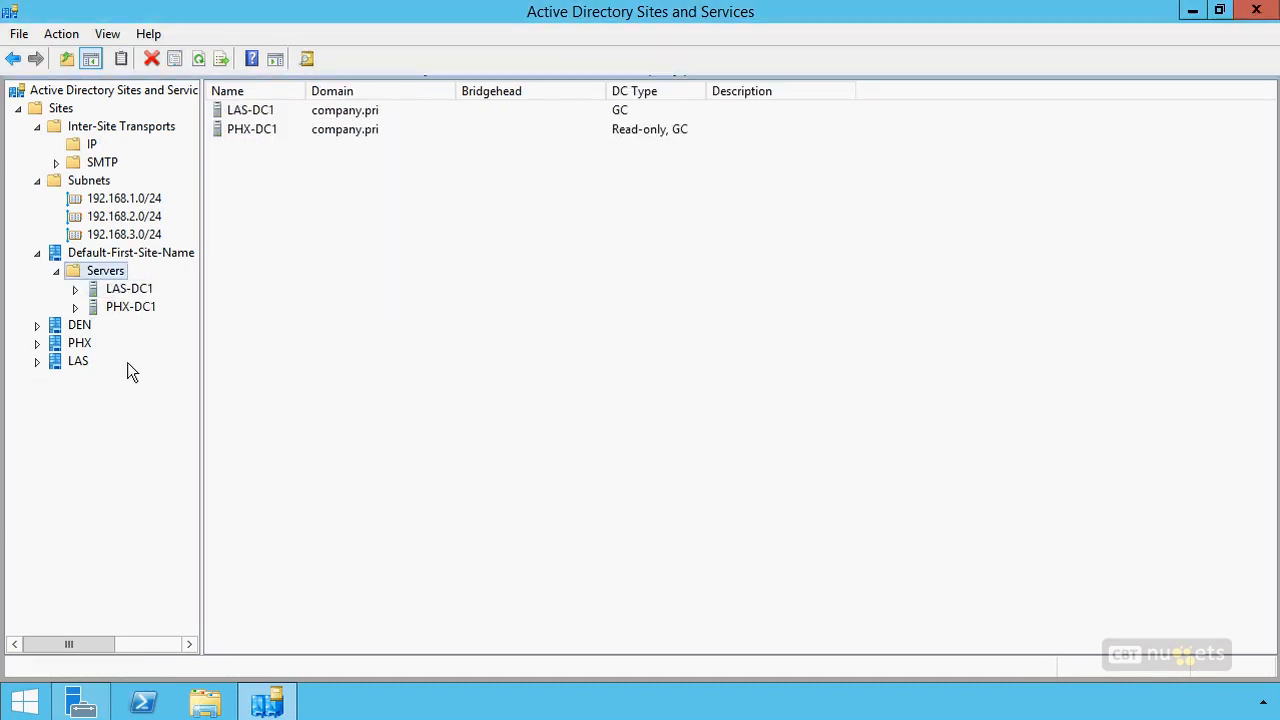
# Step: Move the LAS-DC1 server from Default-First-Site-Name to the LAS site
pyautogui.rightClick(113, 290)
pyautogui.click(194, 322)
pyautogui.click(480, 312)
pyautogui.click(706, 473)
# Step: Move the PHX-DC1 server from Default-First-Site-Name to the PHX site
pyautogui.rightClick(132, 292)
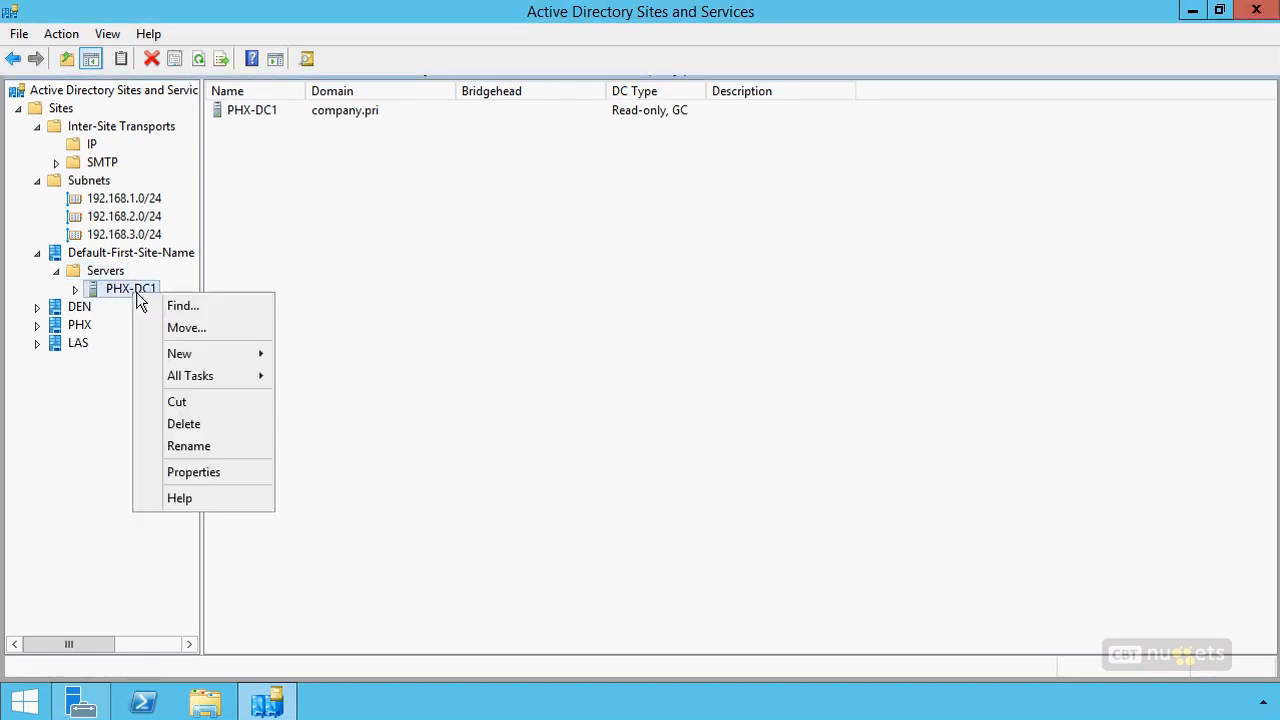
pyautogui.click(200, 326)
pyautogui.click(484, 329)
pyautogui.click(700, 470)
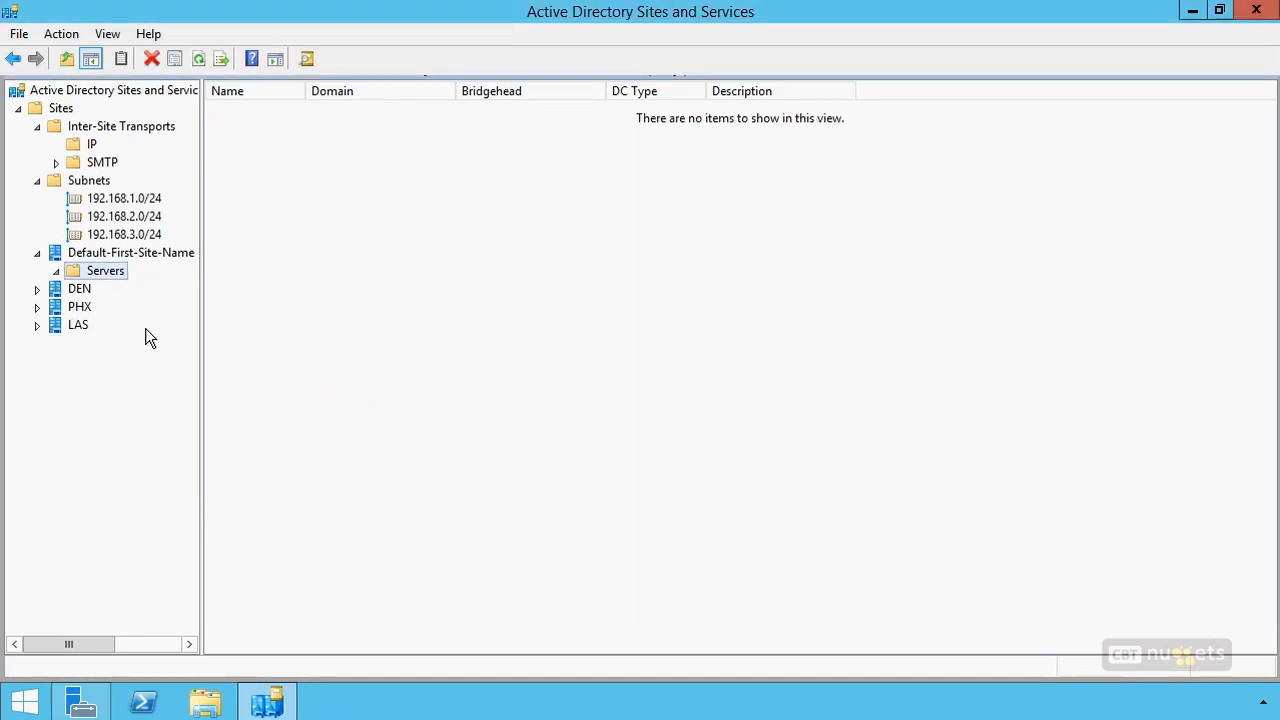
# Step: Expand the DEN, PHX and LAS sites down to each server's NTDS Settings to check where the domain controllers are placed
pyautogui.click(37, 325)
pyautogui.click(37, 307)
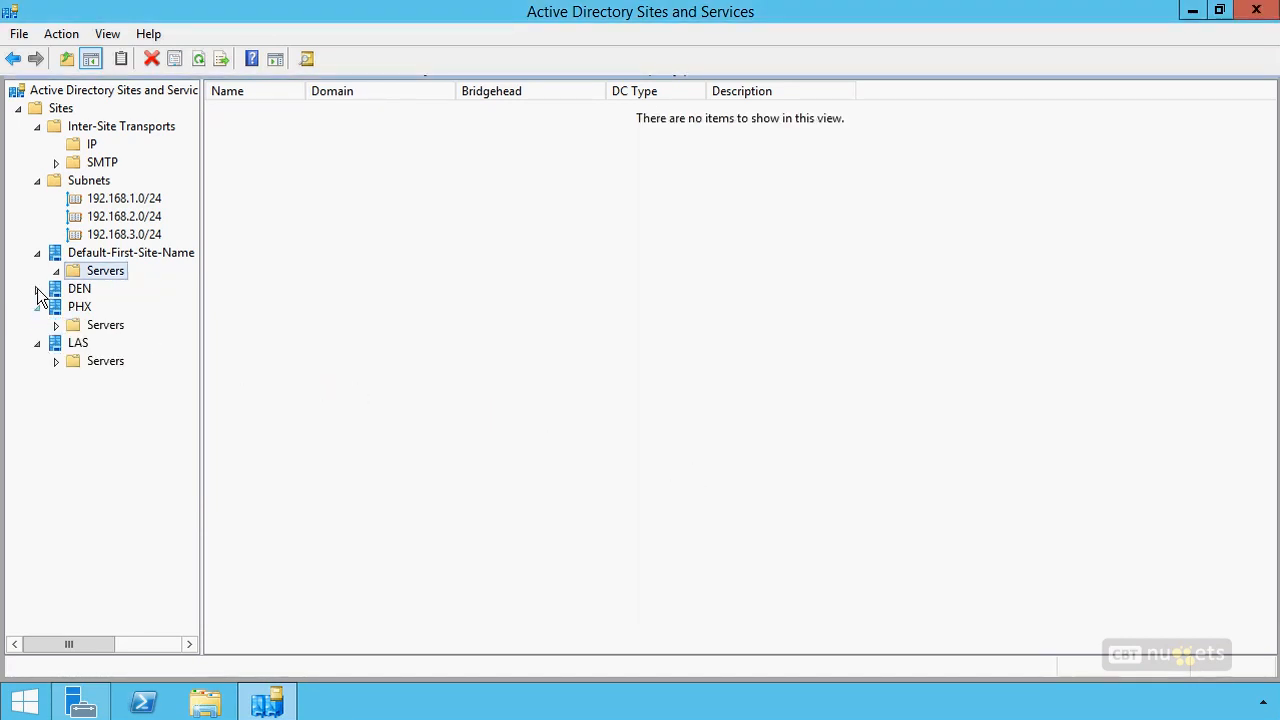
pyautogui.click(37, 289)
pyautogui.click(57, 379)
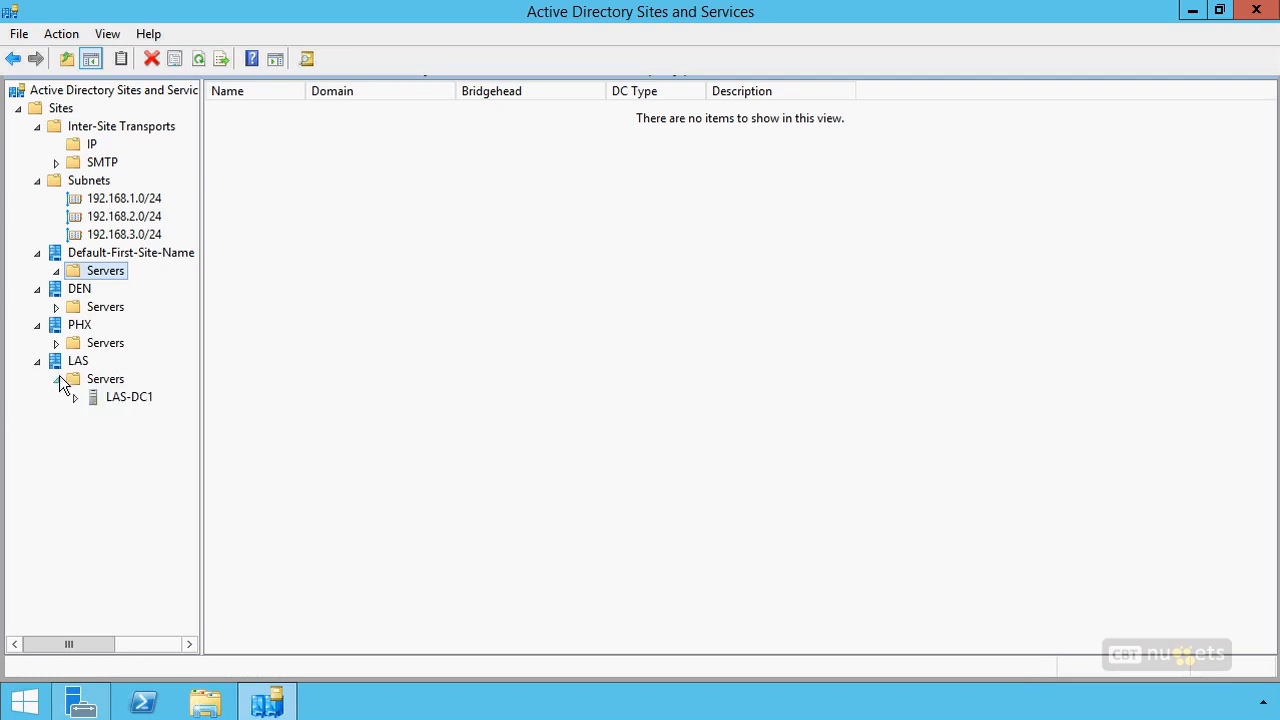
pyautogui.click(57, 343)
pyautogui.click(56, 307)
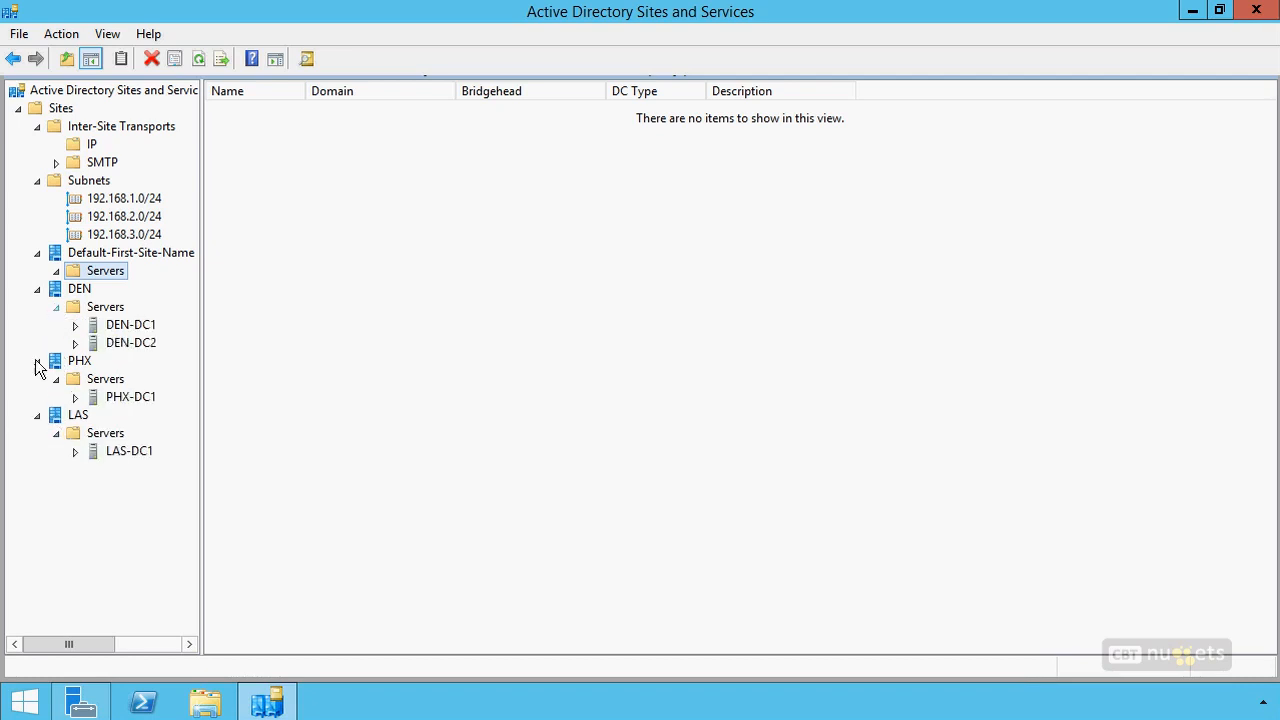
pyautogui.click(75, 451)
pyautogui.click(75, 397)
pyautogui.click(75, 343)
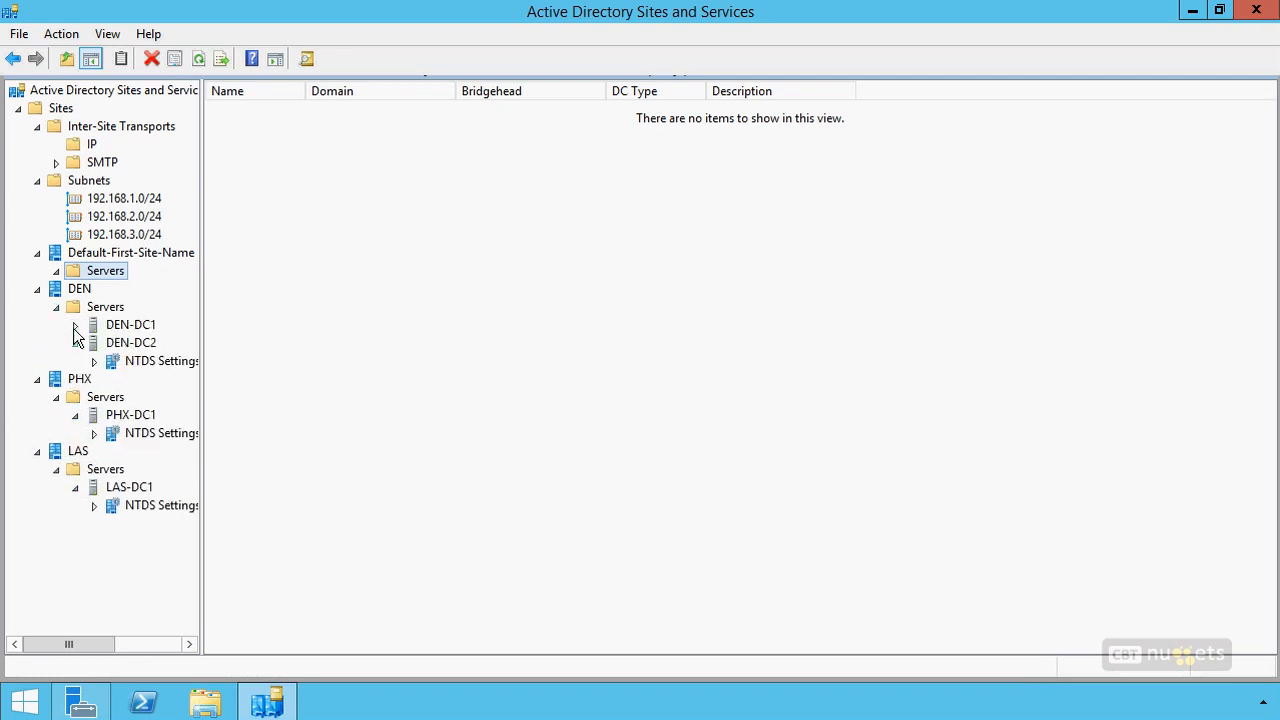
pyautogui.click(75, 325)
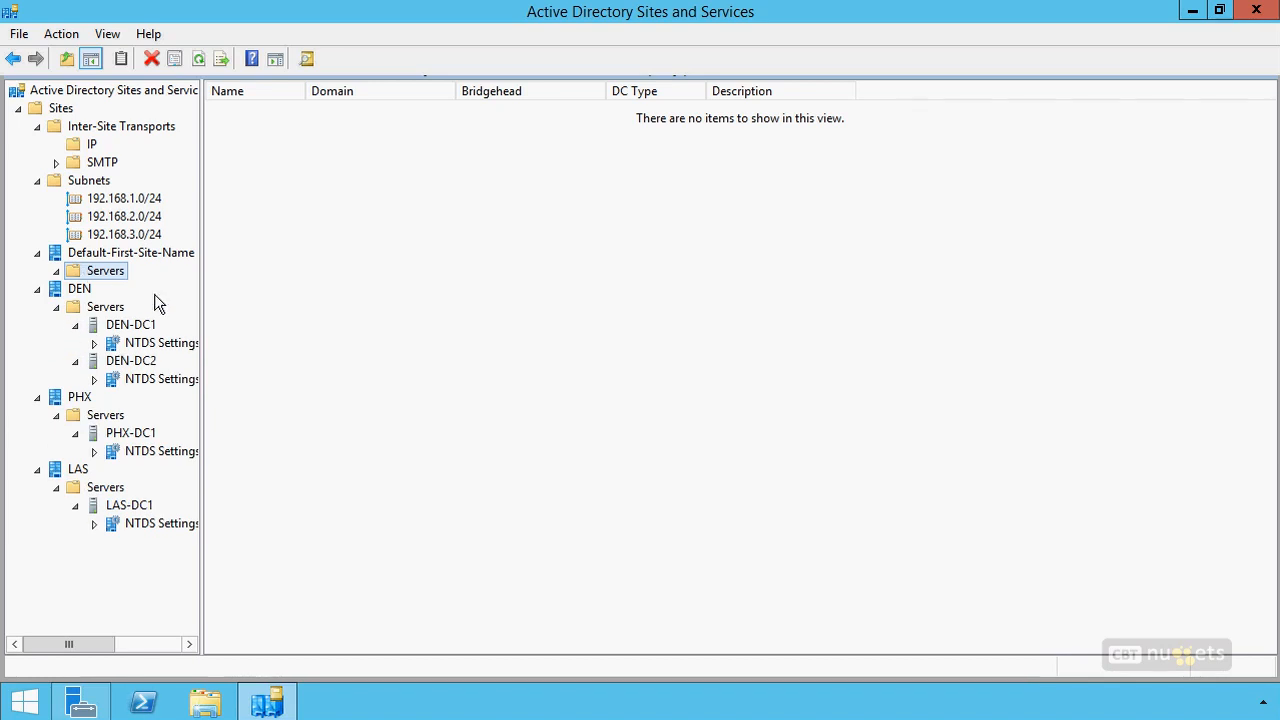
# Step: Examine DEN-DC1's replication connections and the Global Catalog setting of DEN-DC1, PHX-DC1 and LAS-DC1 without changing anything
pyautogui.click(143, 344)
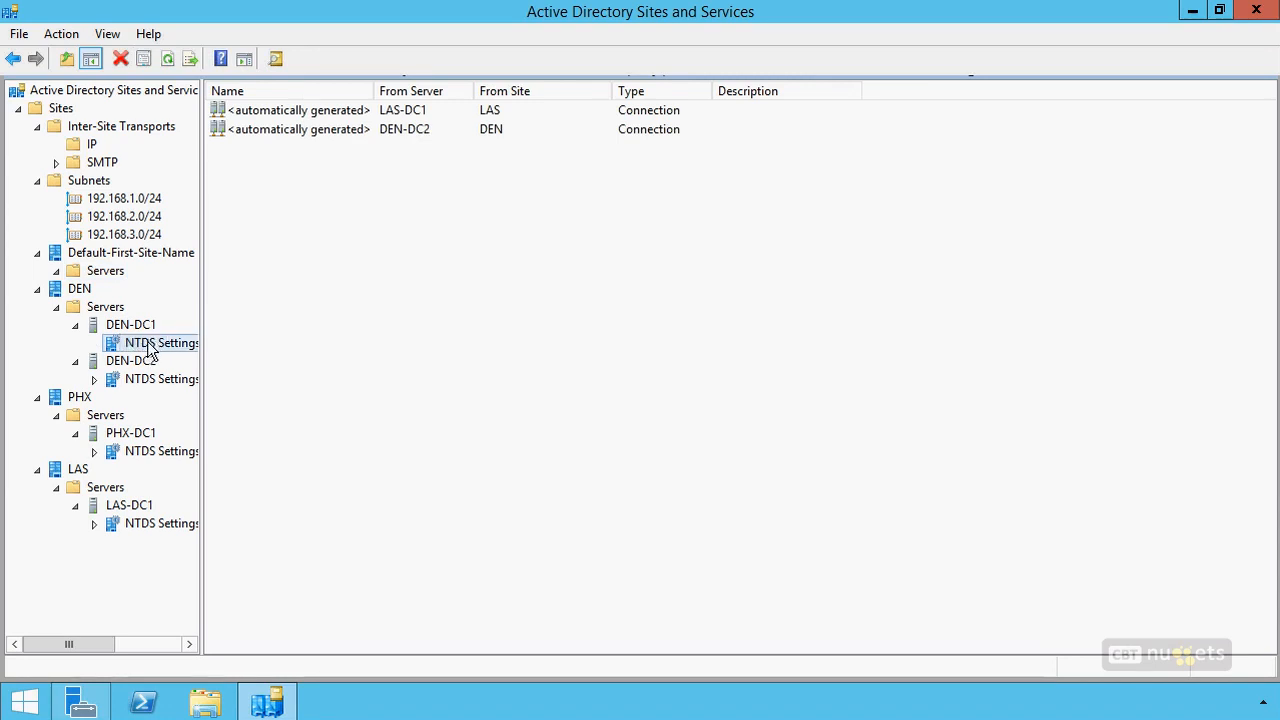
pyautogui.rightClick(168, 346)
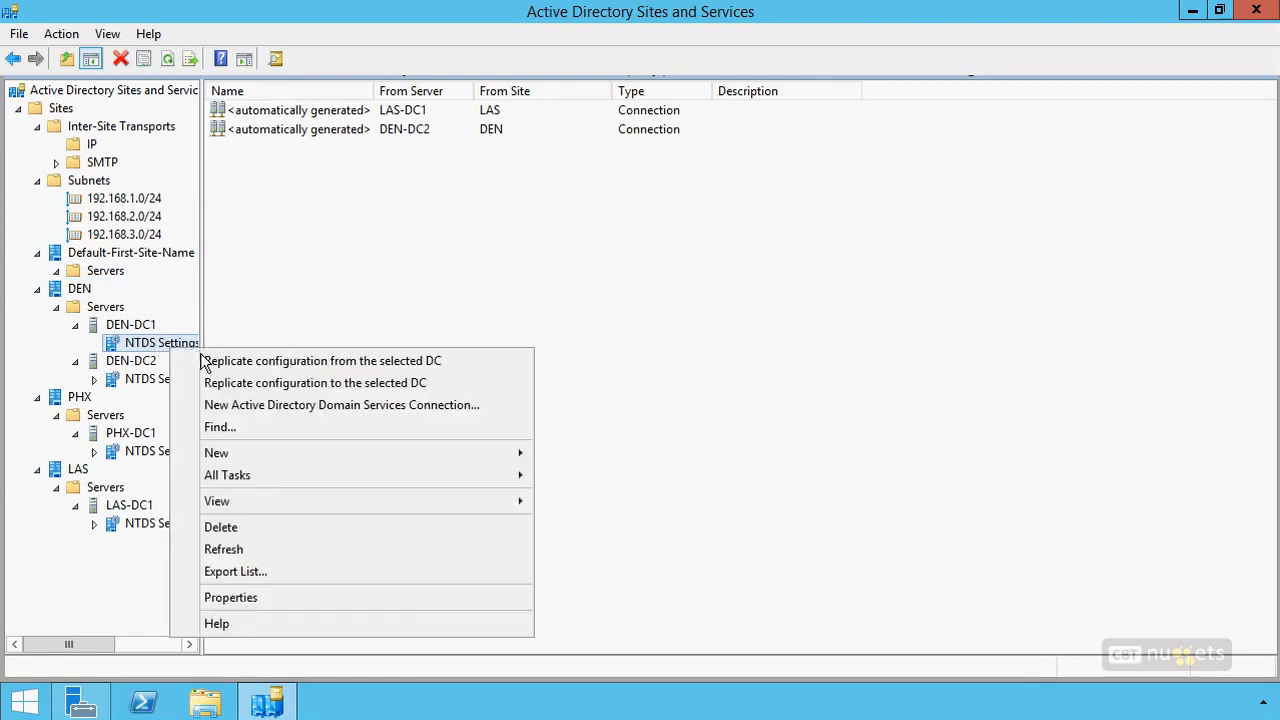
pyautogui.click(228, 597)
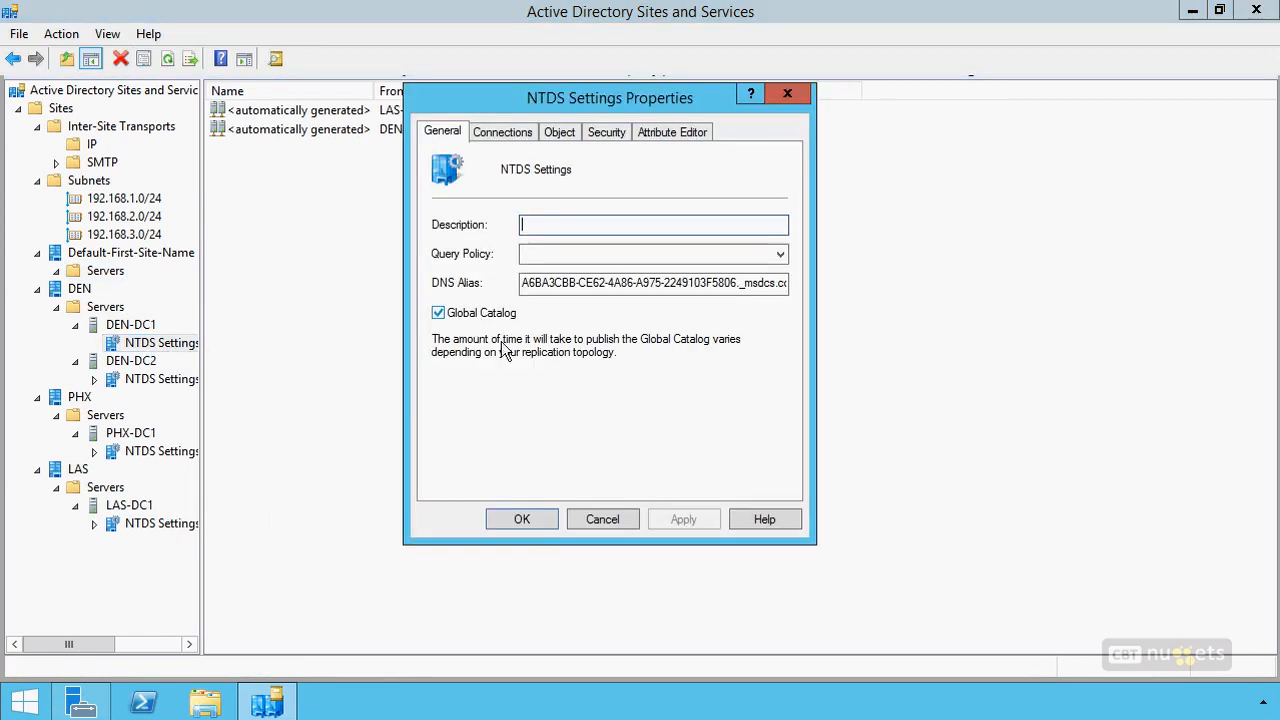
pyautogui.click(602, 519)
pyautogui.rightClick(183, 451)
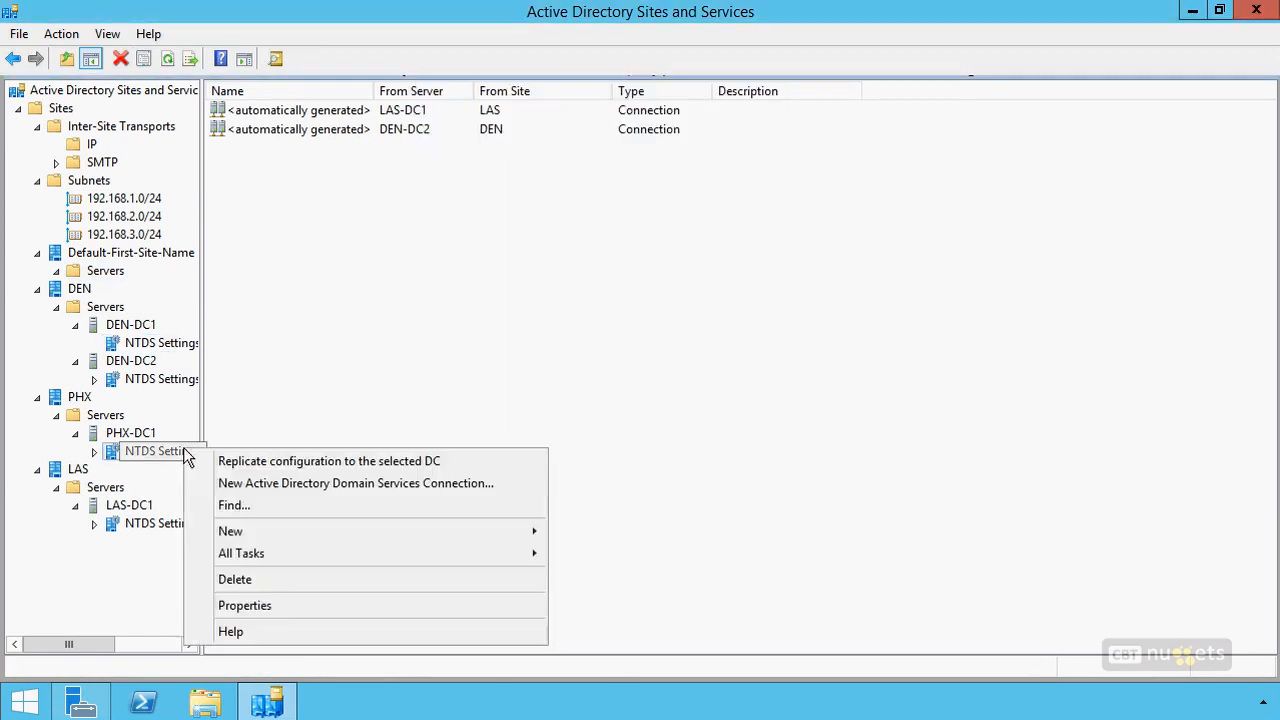
pyautogui.click(272, 607)
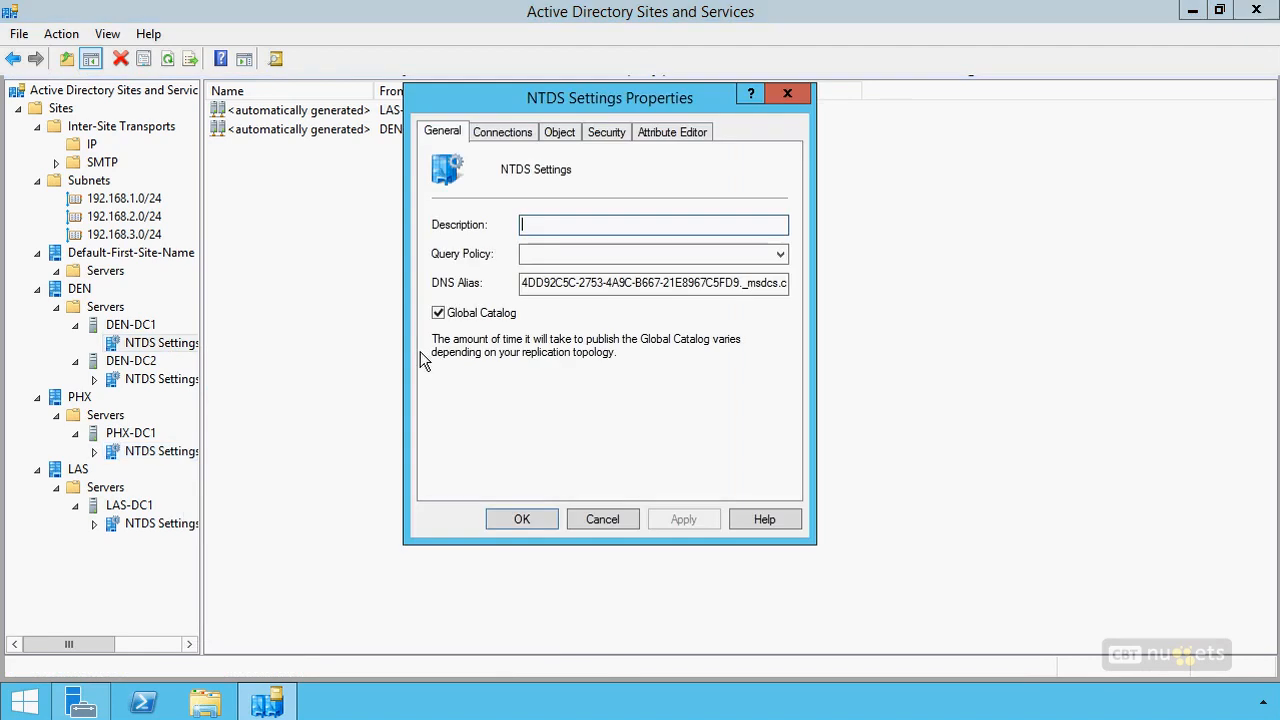
pyautogui.click(590, 517)
pyautogui.rightClick(164, 519)
pyautogui.click(231, 480)
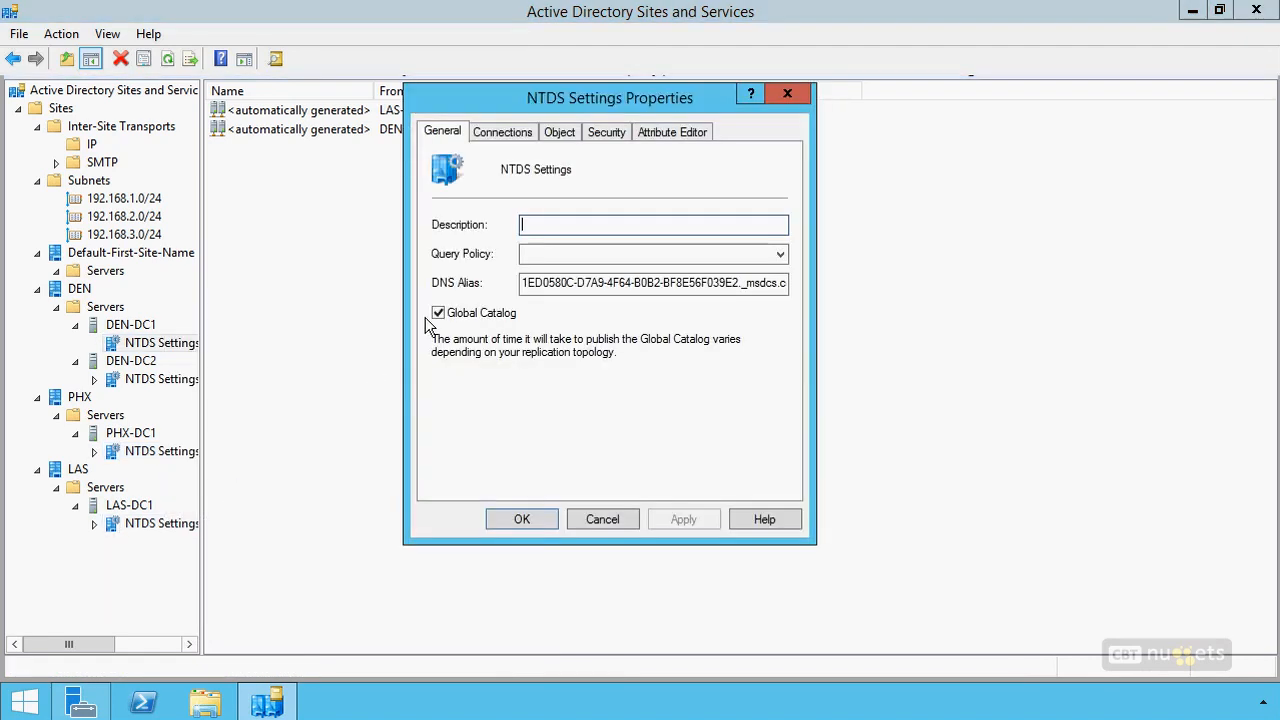
pyautogui.click(594, 519)
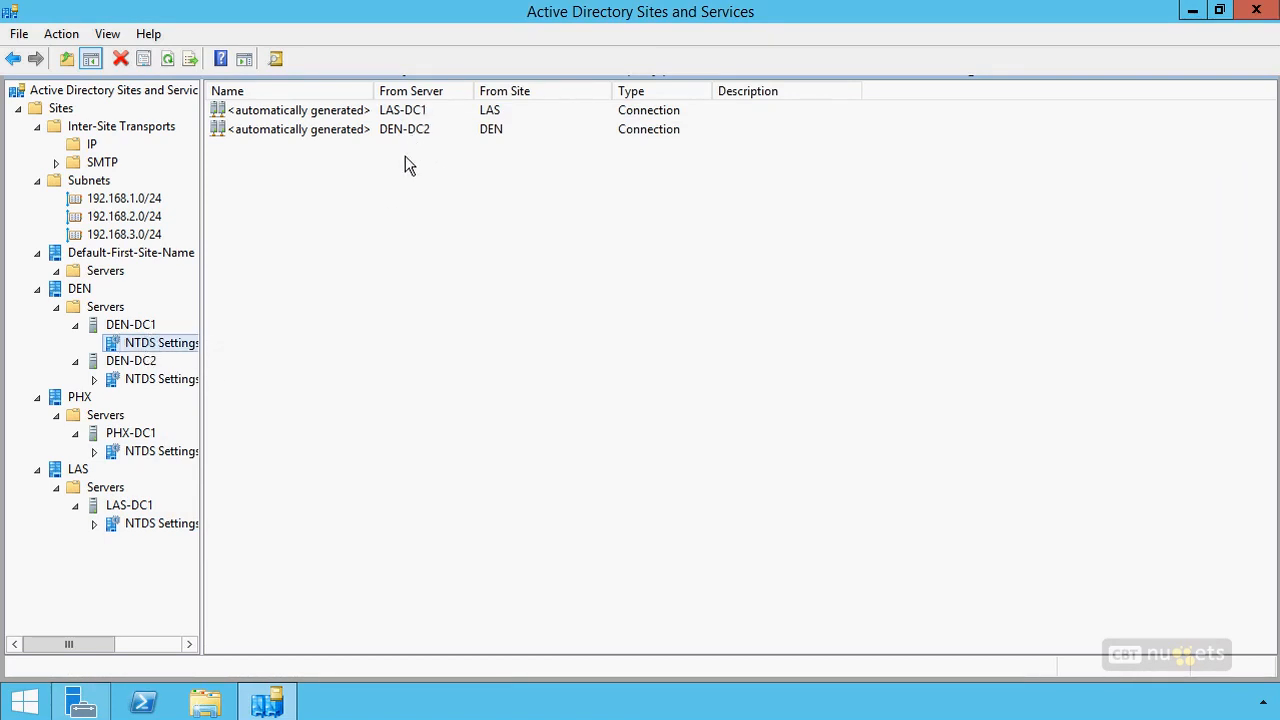
# Step: Review the contents of DEN-DC1, the DEN site and its servers, and open the site's NTDS Site Settings
pyautogui.click(129, 327)
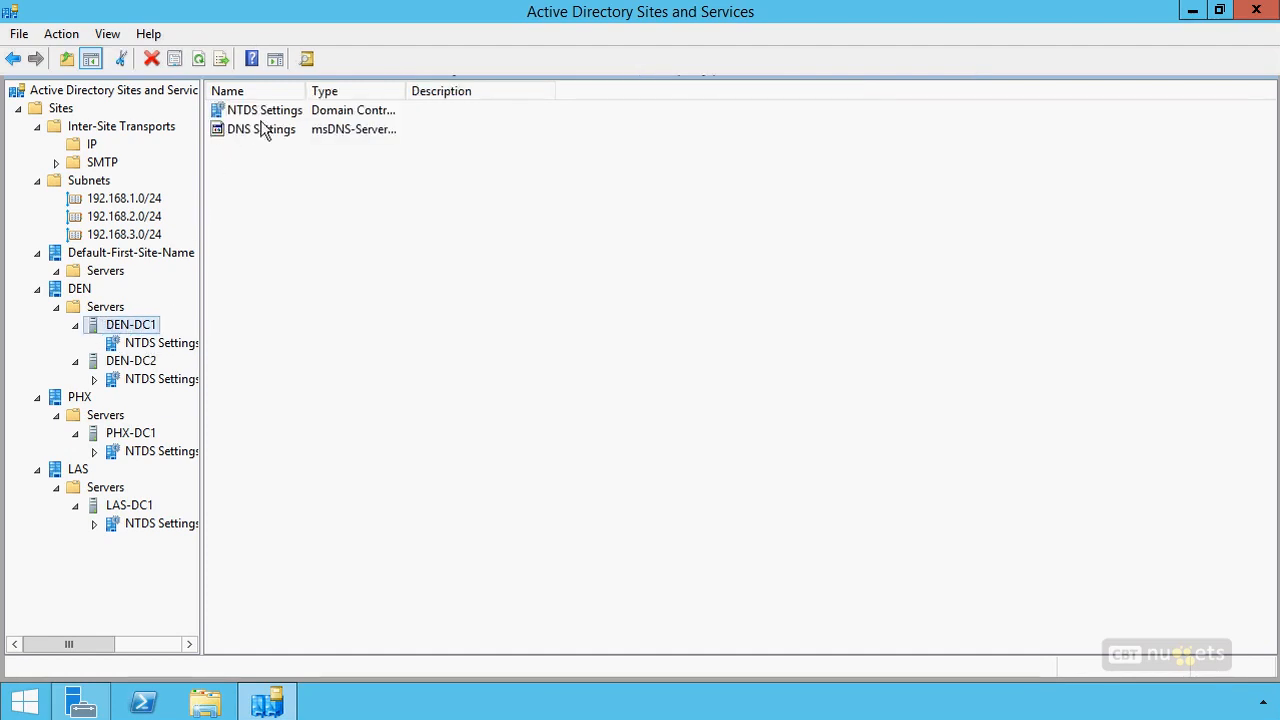
pyautogui.click(100, 308)
pyautogui.click(84, 289)
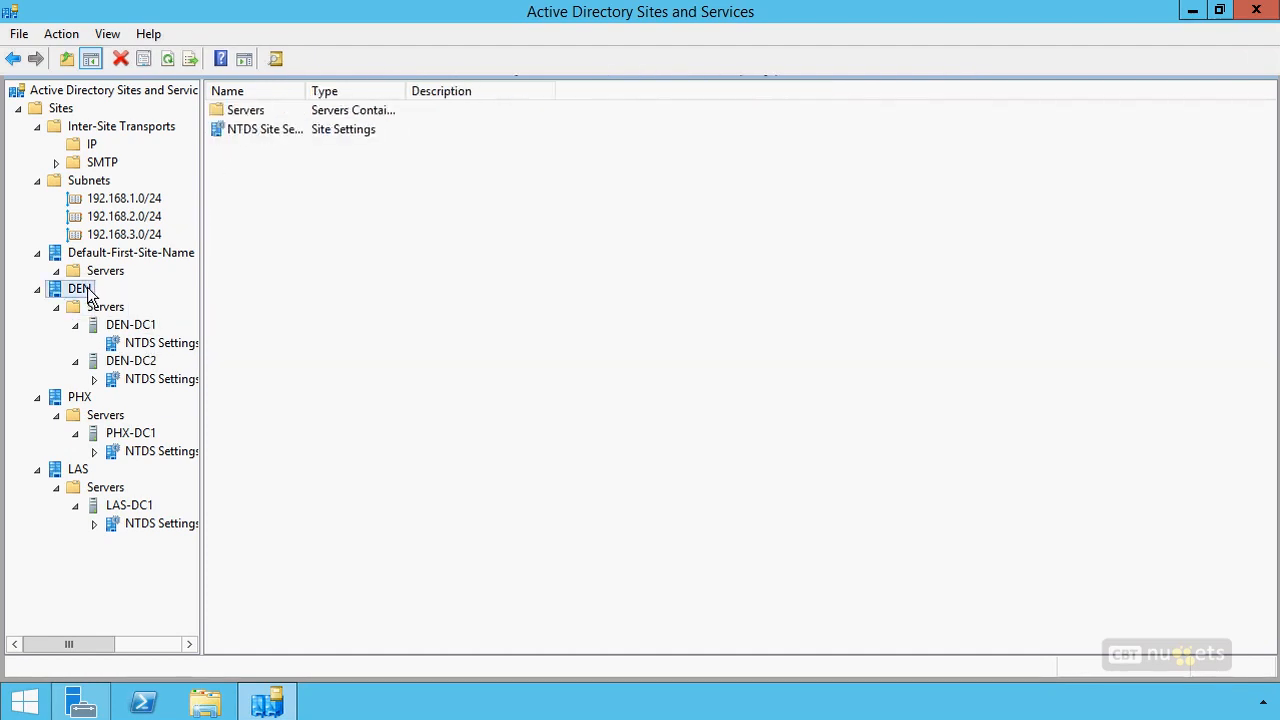
pyautogui.click(285, 128)
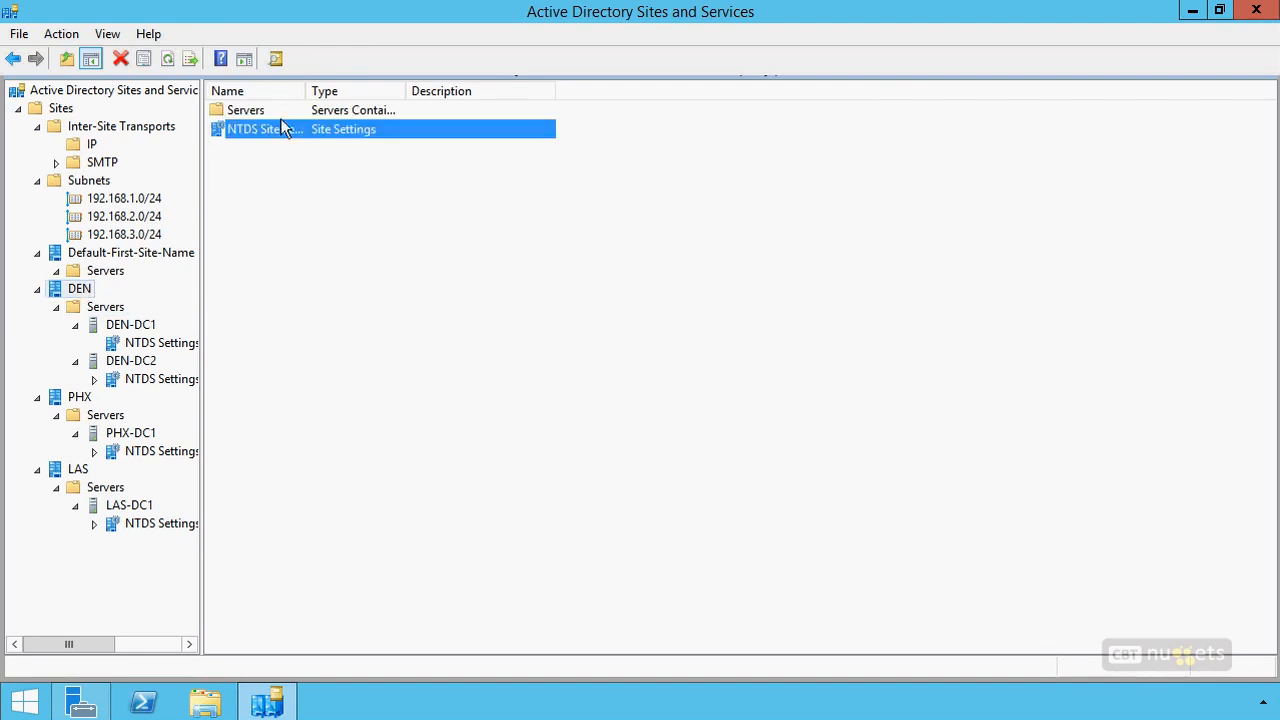
pyautogui.doubleClick(280, 114)
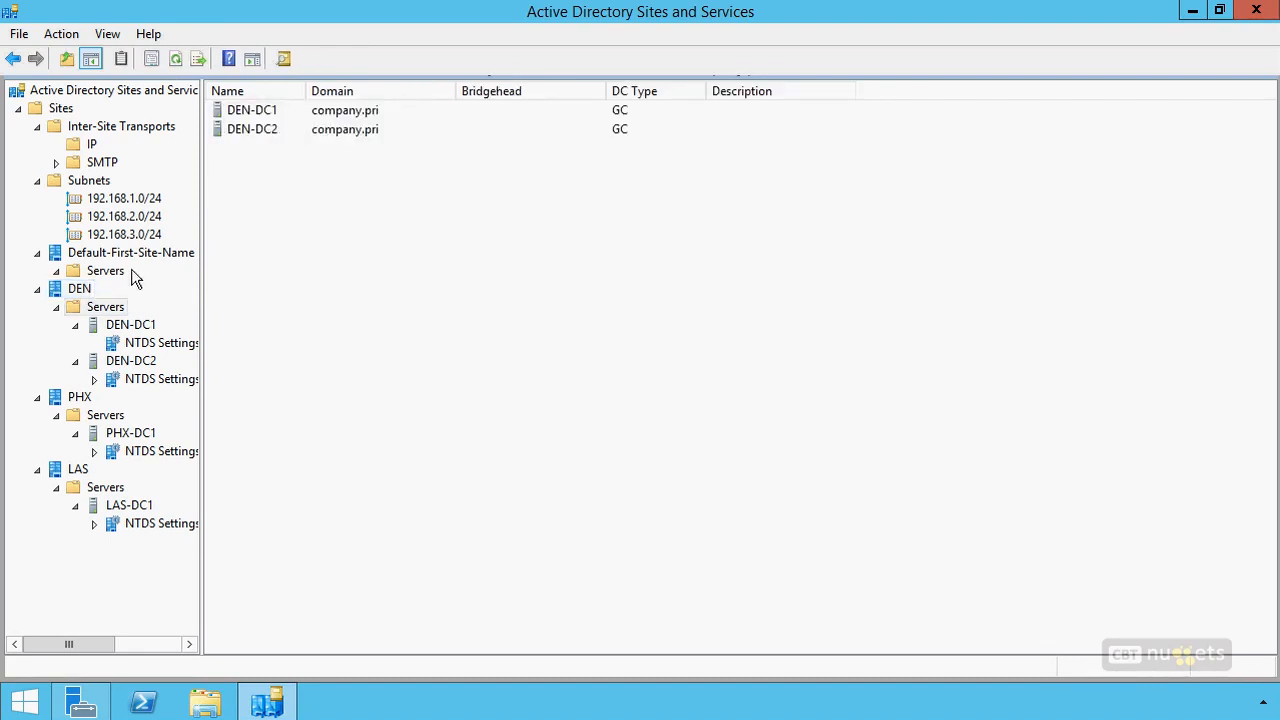
pyautogui.click(74, 289)
pyautogui.doubleClick(262, 128)
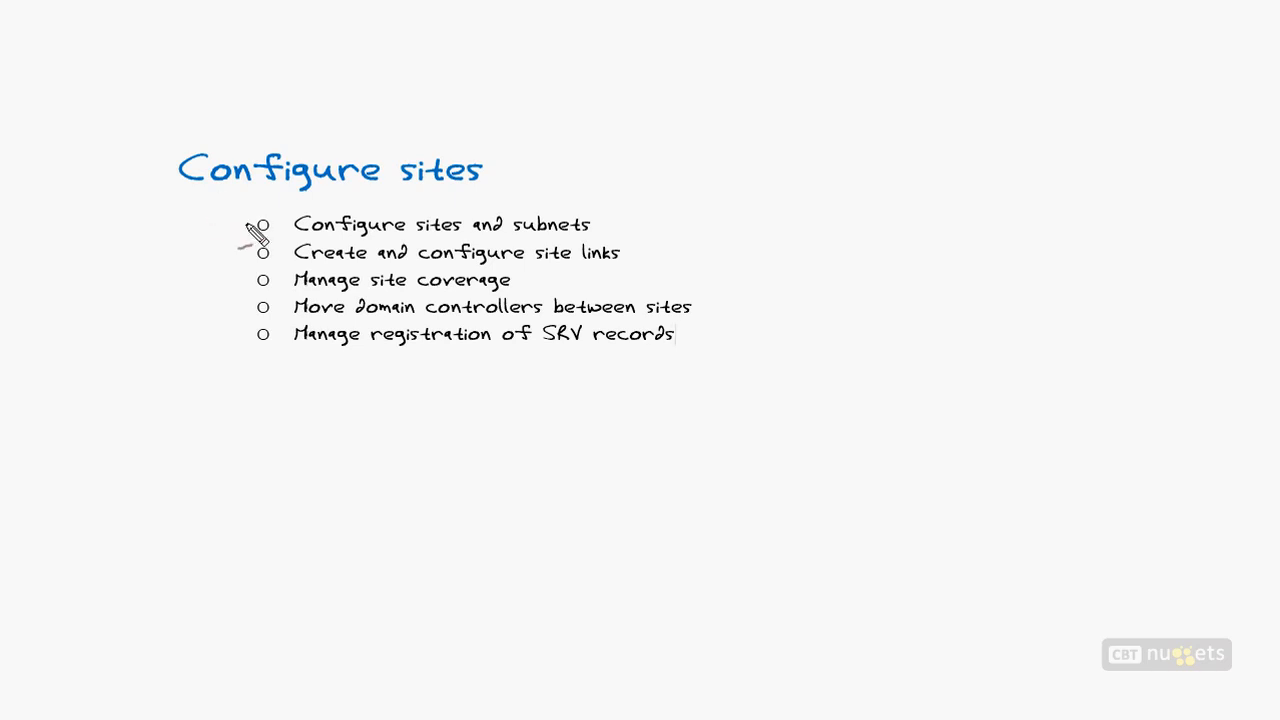
pyautogui.moveTo(248, 226); pyautogui.dragTo(195, 207)
pyautogui.moveTo(249, 254)
pyautogui.mouseDown()
pyautogui.moveTo(207, 242)
pyautogui.moveTo(201, 268)
pyautogui.mouseUp()
pyautogui.moveTo(252, 305); pyautogui.dragTo(211, 298)
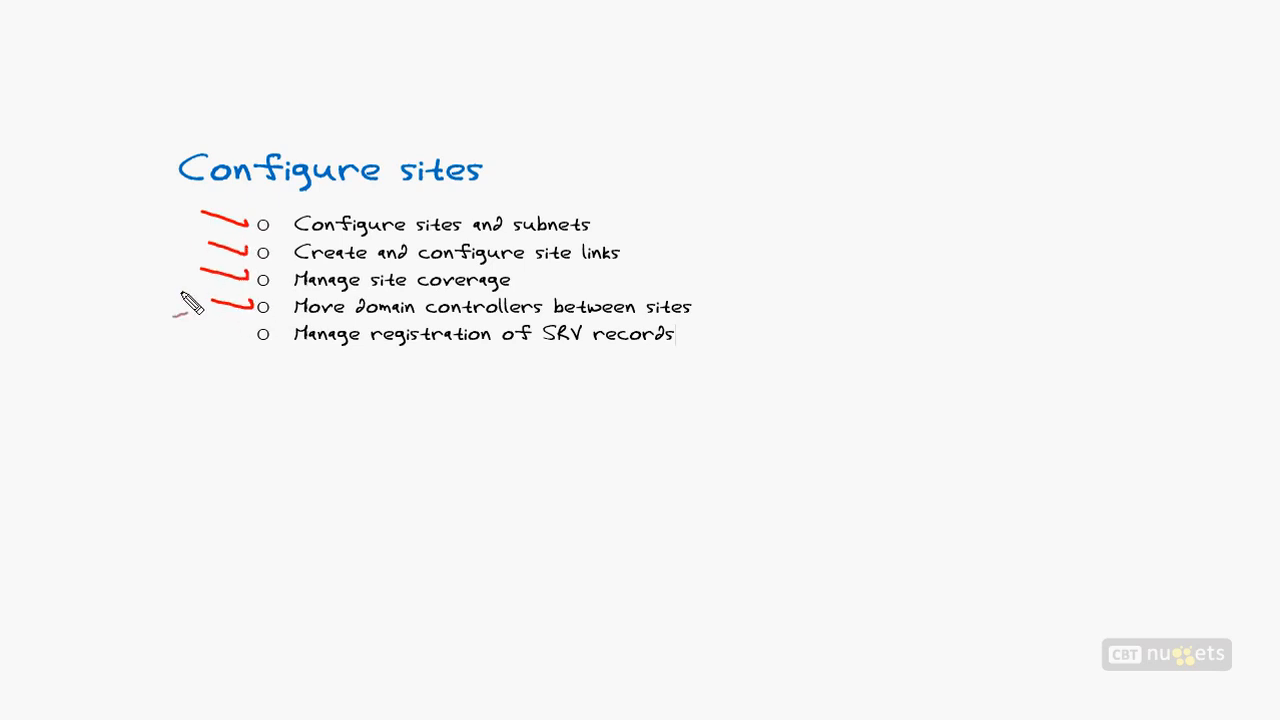
pyautogui.moveTo(925, 185)
pyautogui.mouseDown()
pyautogui.moveTo(775, 430)
pyautogui.moveTo(1012, 220)
pyautogui.moveTo(868, 240)
pyautogui.mouseUp()
pyautogui.moveTo(946, 282)
pyautogui.mouseDown()
pyautogui.moveTo(929, 306)
pyautogui.moveTo(971, 309)
pyautogui.moveTo(966, 334)
pyautogui.moveTo(1002, 304)
pyautogui.moveTo(975, 330)
pyautogui.mouseUp()
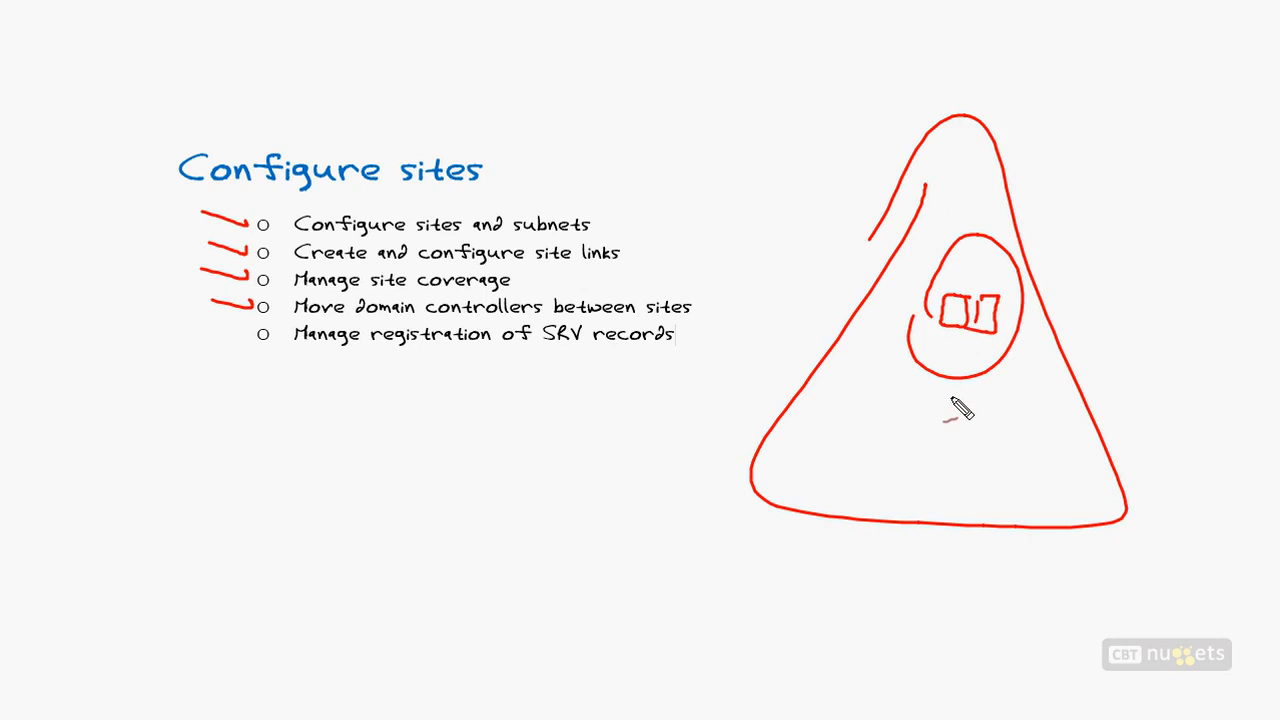
pyautogui.moveTo(960, 188)
pyautogui.mouseDown()
pyautogui.moveTo(966, 220)
pyautogui.moveTo(956, 212)
pyautogui.mouseUp()
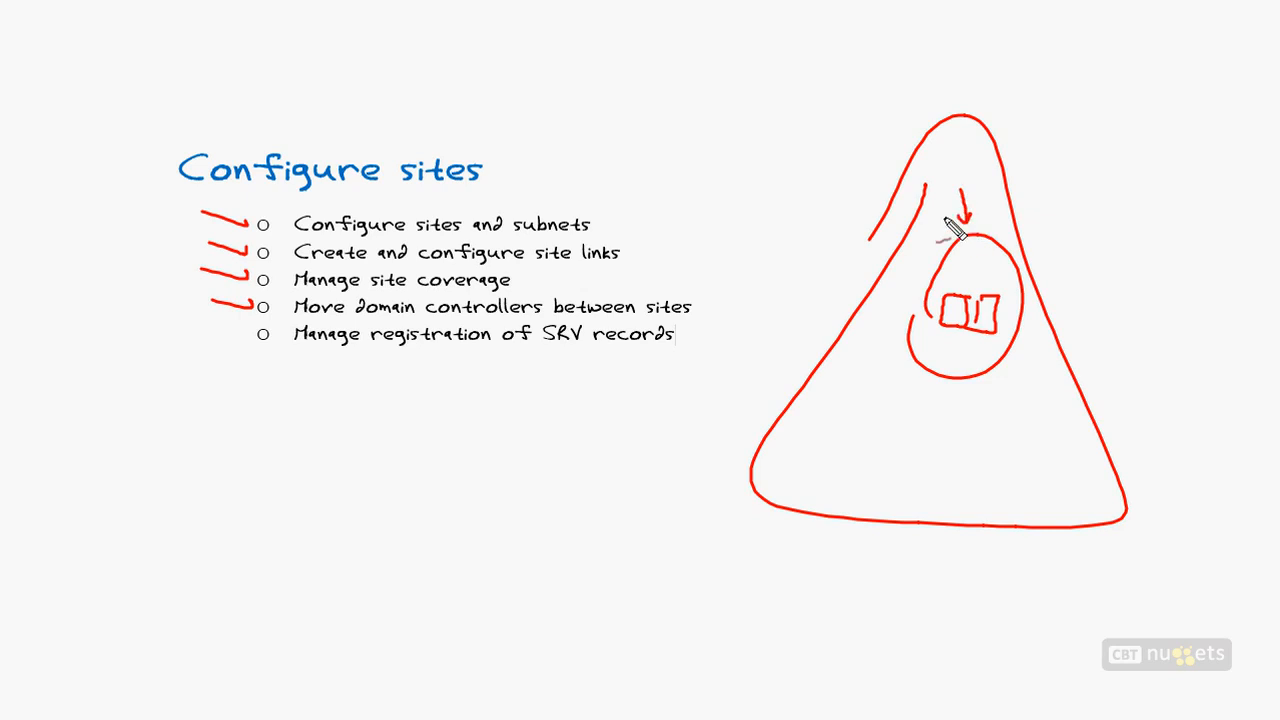